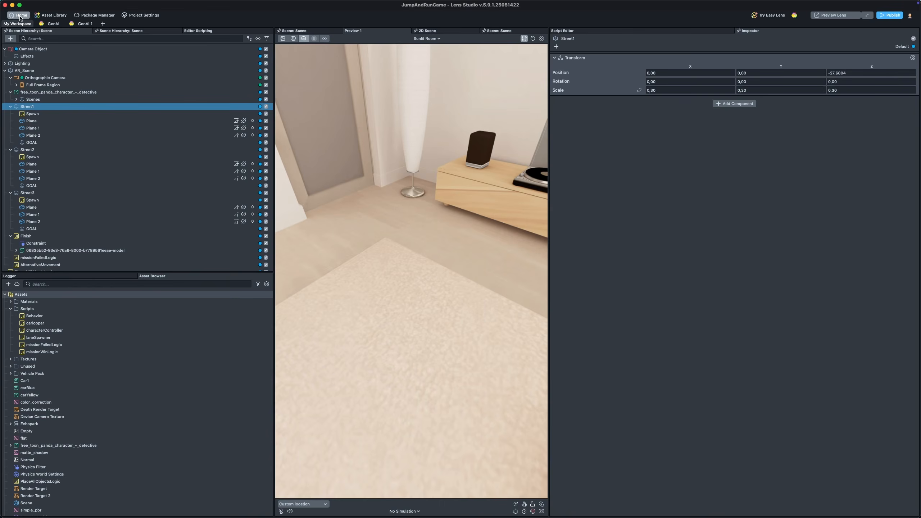
Step: Collapse All_Scene in the hierarchy and inspect the Camera Object and World Mesh objects
{"action": "left_click", "coordinate": [20, 16]}
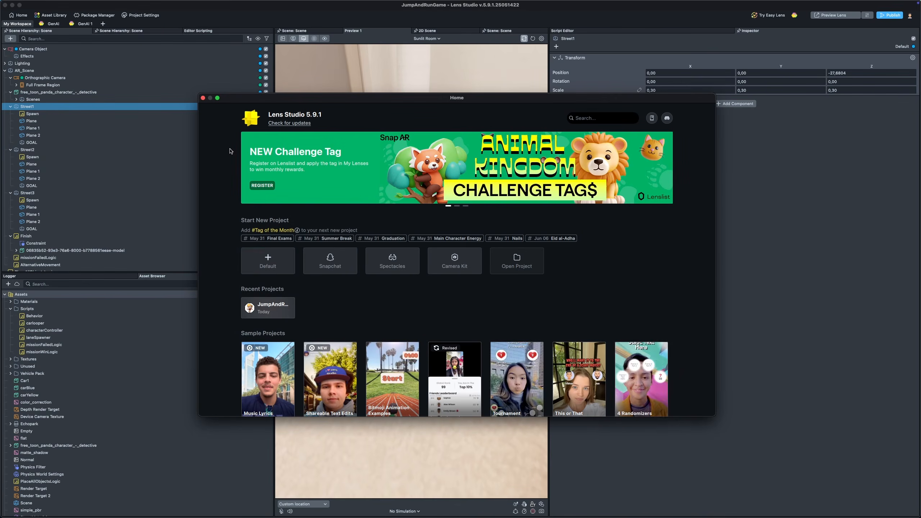
{"action": "left_click", "coordinate": [203, 98]}
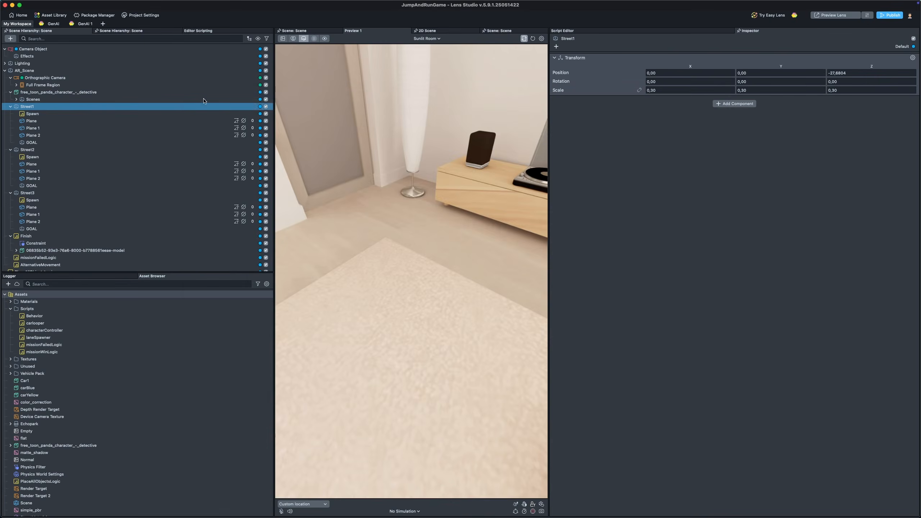
{"action": "left_click", "coordinate": [4, 71]}
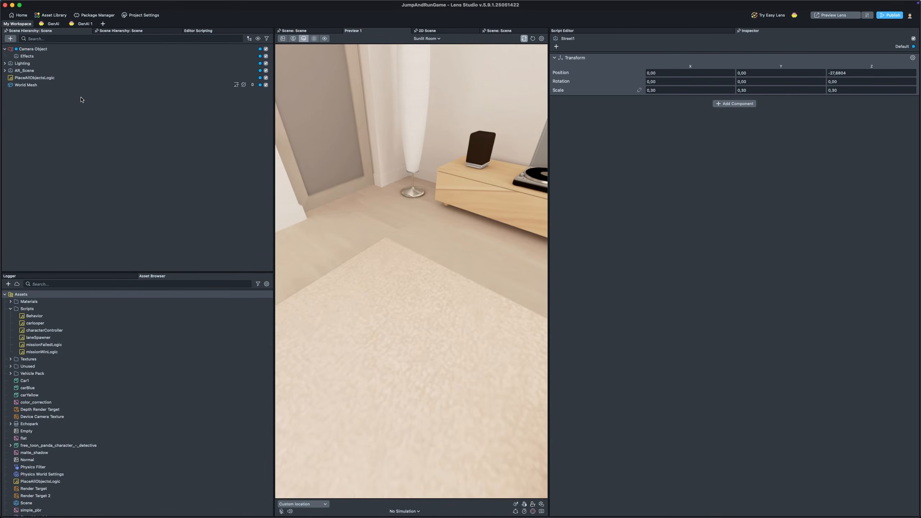
{"action": "left_click", "coordinate": [34, 49]}
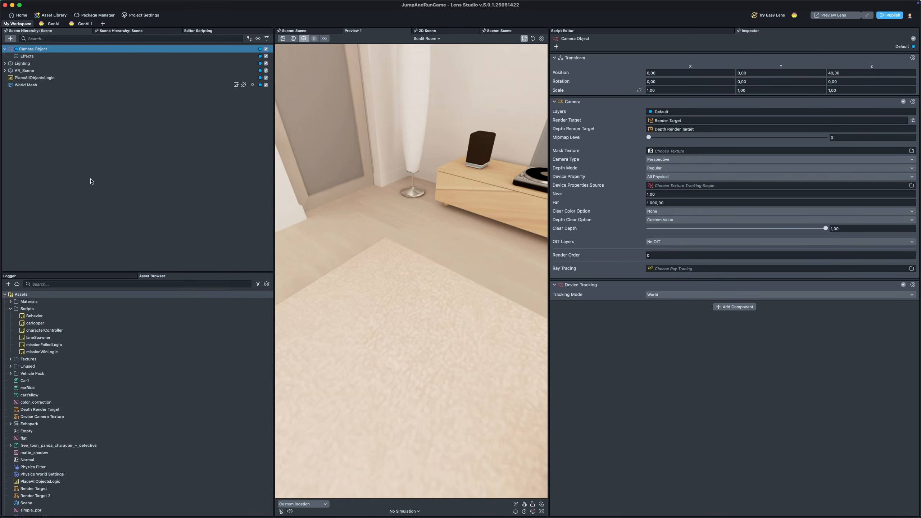
{"action": "left_click", "coordinate": [32, 85]}
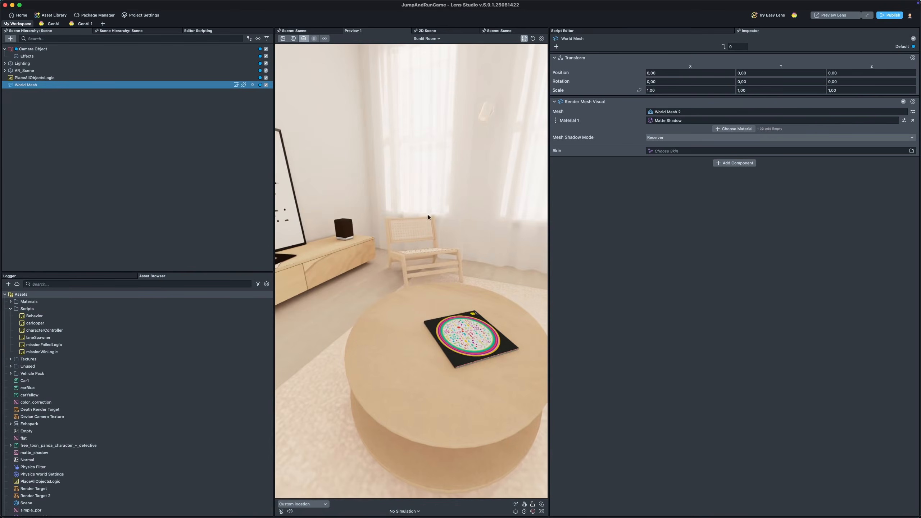
Step: Add a World Mesh asset to the asset browser
{"action": "left_click", "coordinate": [8, 284]}
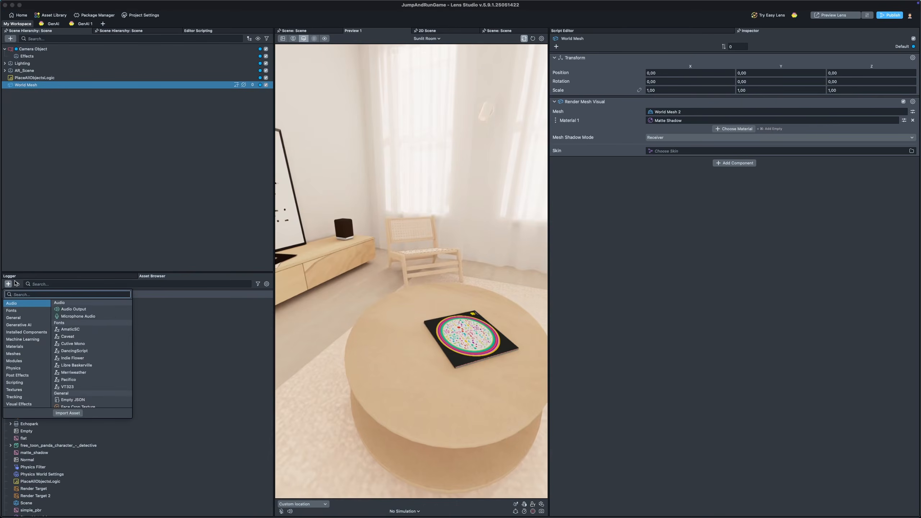
{"action": "type", "text": "world"}
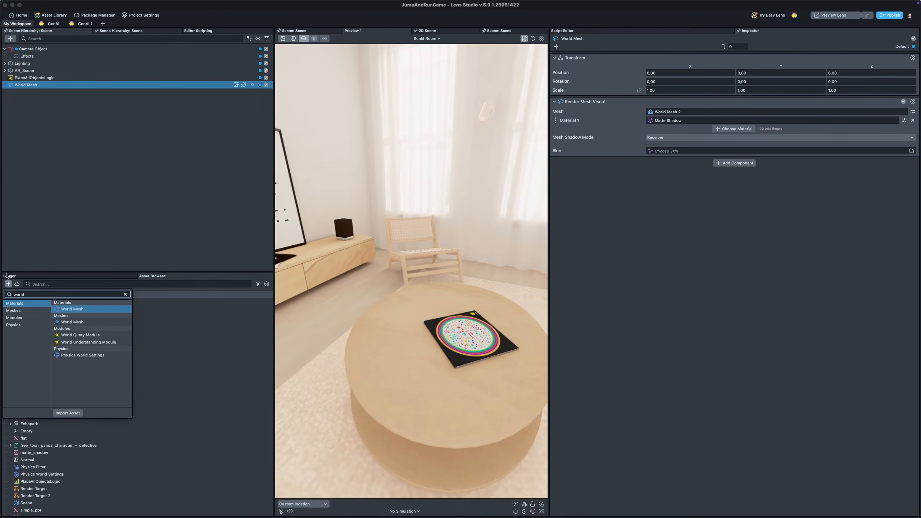
{"action": "left_click", "coordinate": [89, 322]}
{"action": "left_click", "coordinate": [10, 39]}
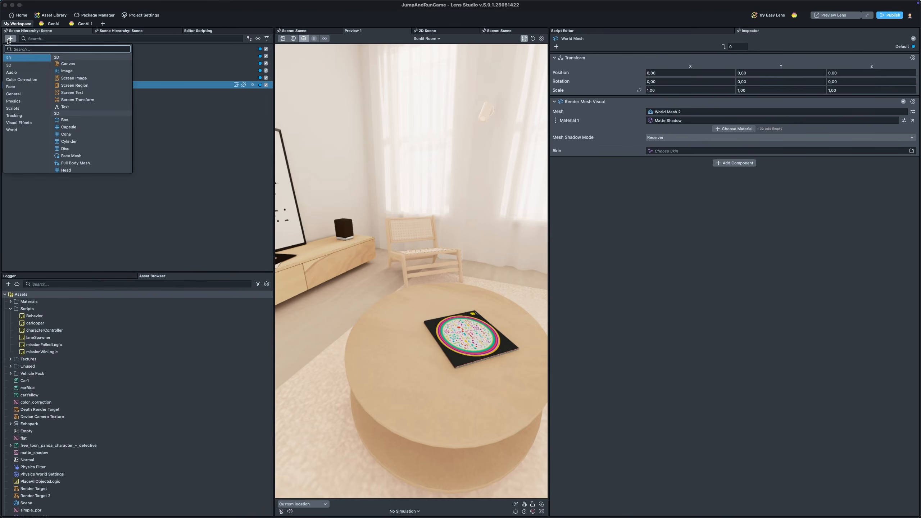
{"action": "type", "text": "world"}
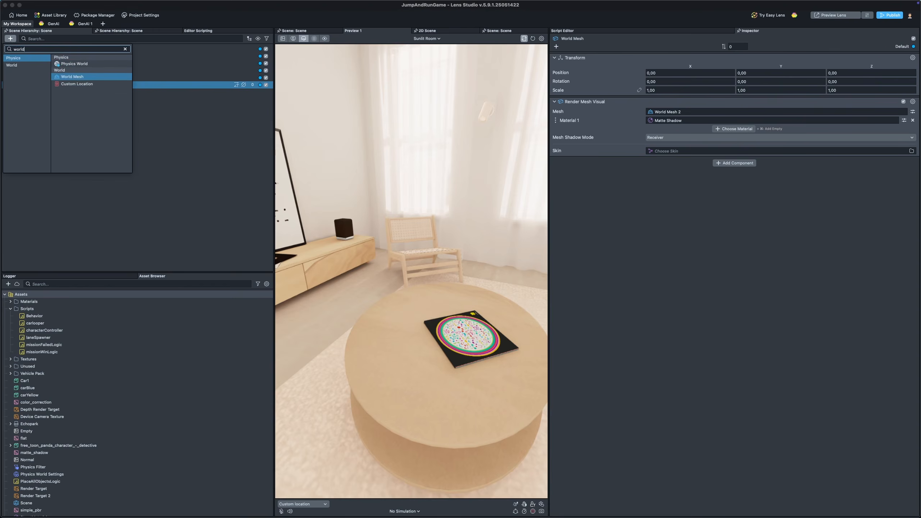
{"action": "left_click", "coordinate": [205, 120]}
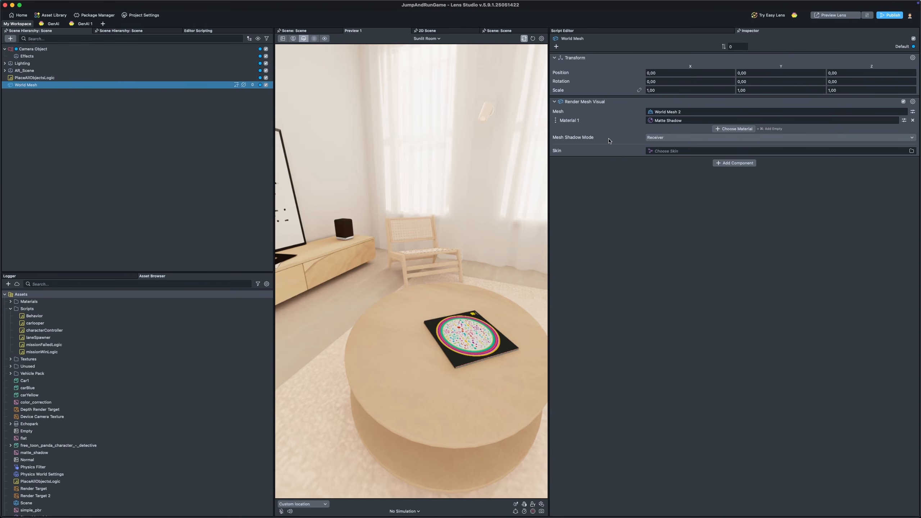
{"action": "left_click_drag", "start_coordinate": [415, 246], "coordinate": [446, 241]}
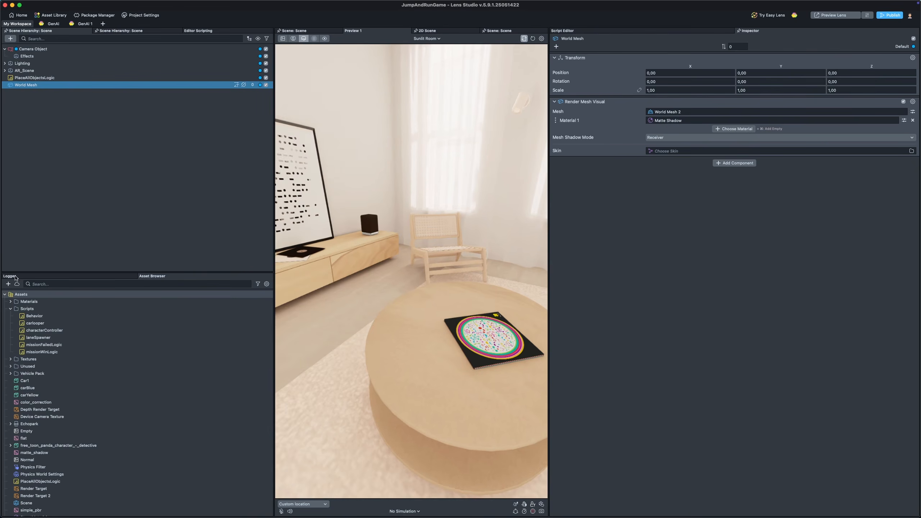
{"action": "left_click", "coordinate": [8, 284]}
{"action": "type", "text": "matte"}
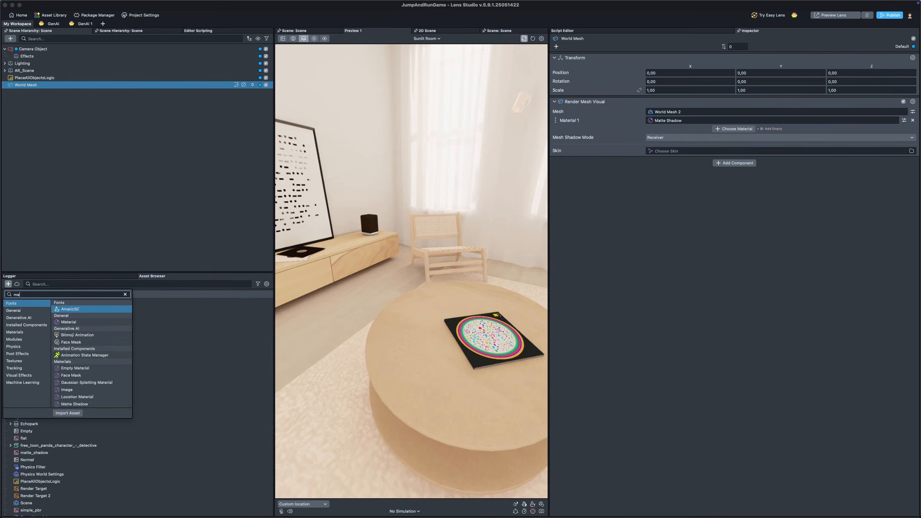
{"action": "left_click", "coordinate": [633, 177]}
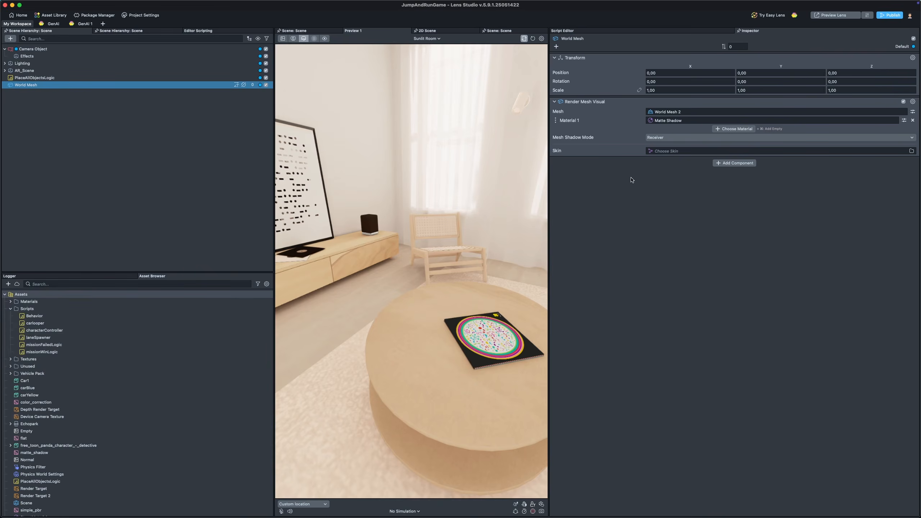
Step: Set the World Mesh object's Material 1 to the World Mesh material
{"action": "left_click", "coordinate": [904, 121]}
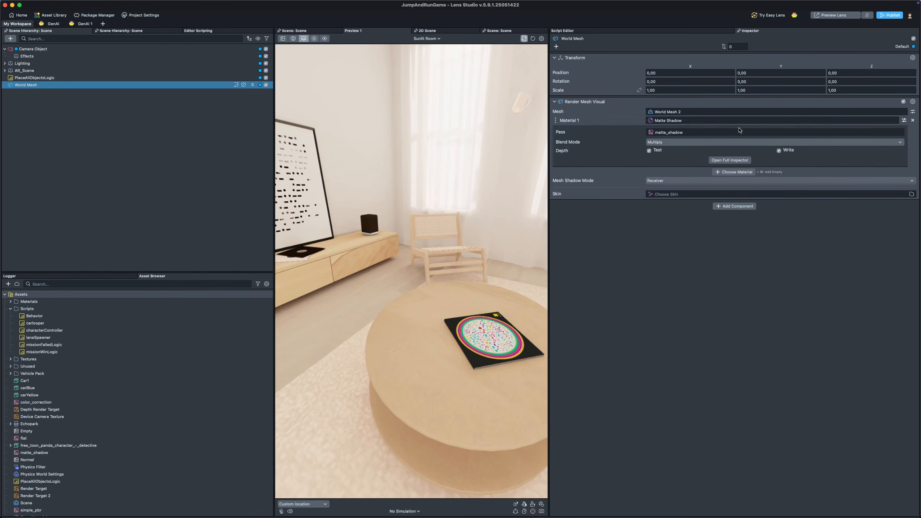
{"action": "left_click", "coordinate": [730, 121]}
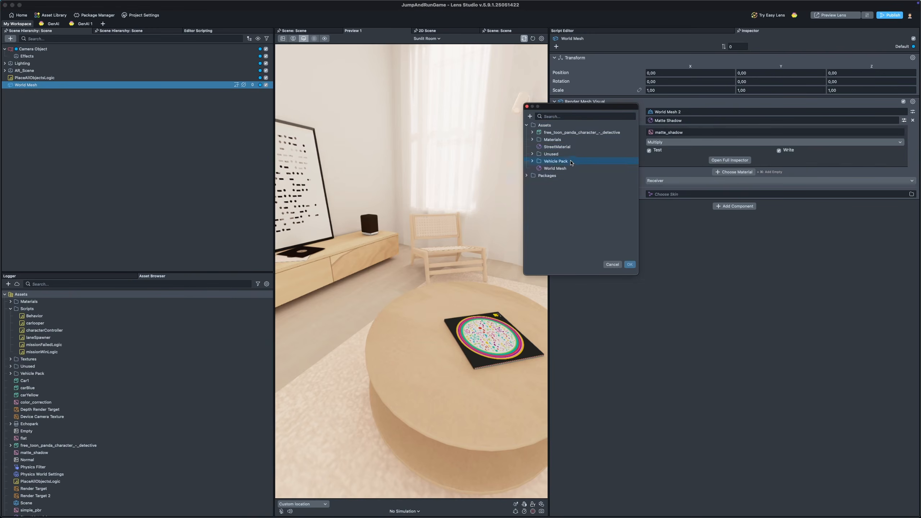
{"action": "left_click", "coordinate": [630, 265]}
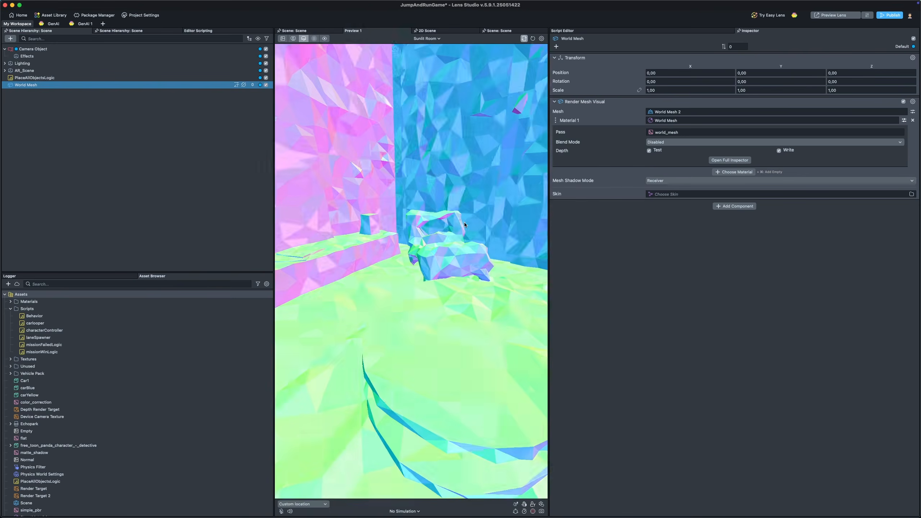
Step: Navigate the scene view to examine the world mesh around the roads
{"action": "right_click_drag", "start_coordinate": [472, 175], "coordinate": [471, 223]}
{"action": "left_click", "coordinate": [404, 250]}
{"action": "right_click_drag", "start_coordinate": [405, 249], "coordinate": [381, 286]}
{"action": "key", "text": "w"}
{"action": "key", "text": "s"}
{"action": "key", "text": "a"}
{"action": "key", "text": "s"}
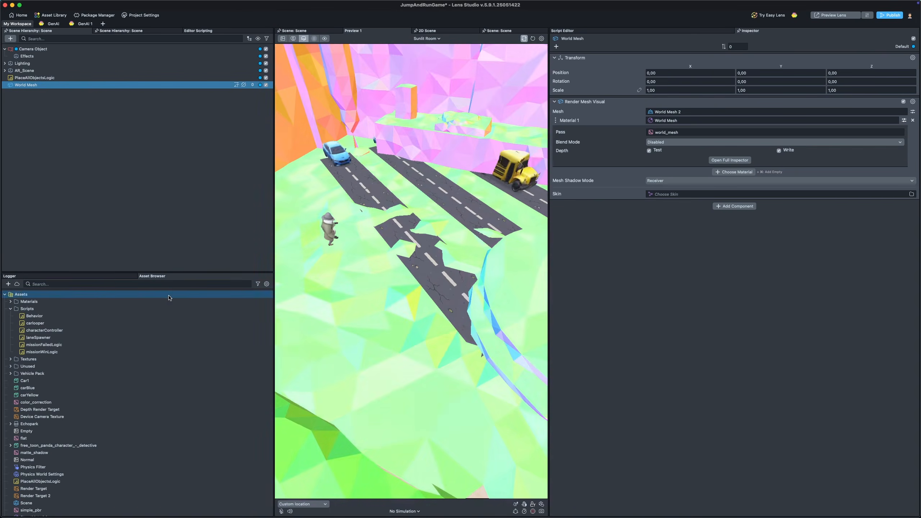
Step: Set the World Mesh object's Material 1 back to the Matte Shadow material
{"action": "left_click", "coordinate": [890, 120]}
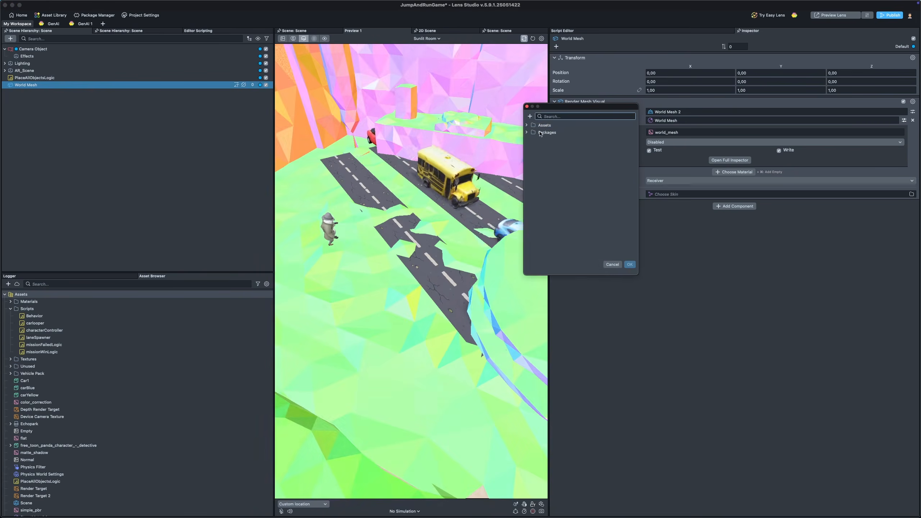
{"action": "type", "text": "matt"}
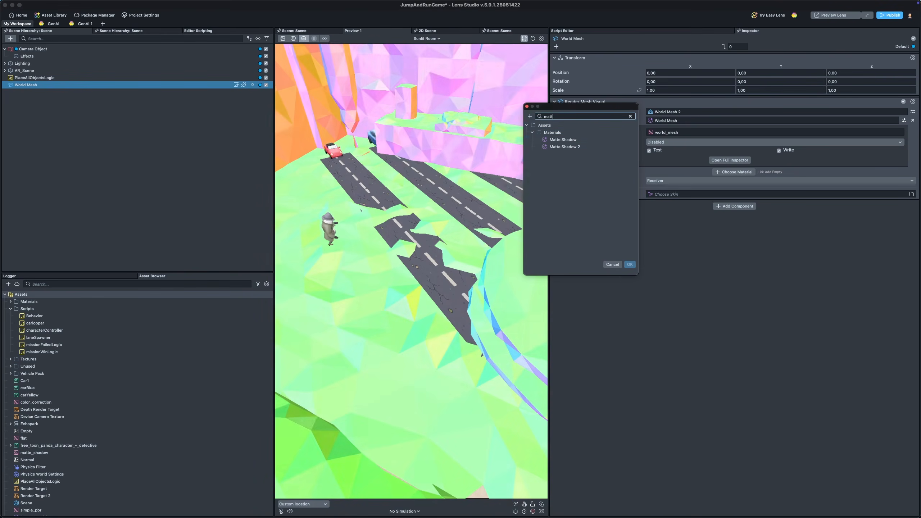
{"action": "left_click", "coordinate": [630, 265]}
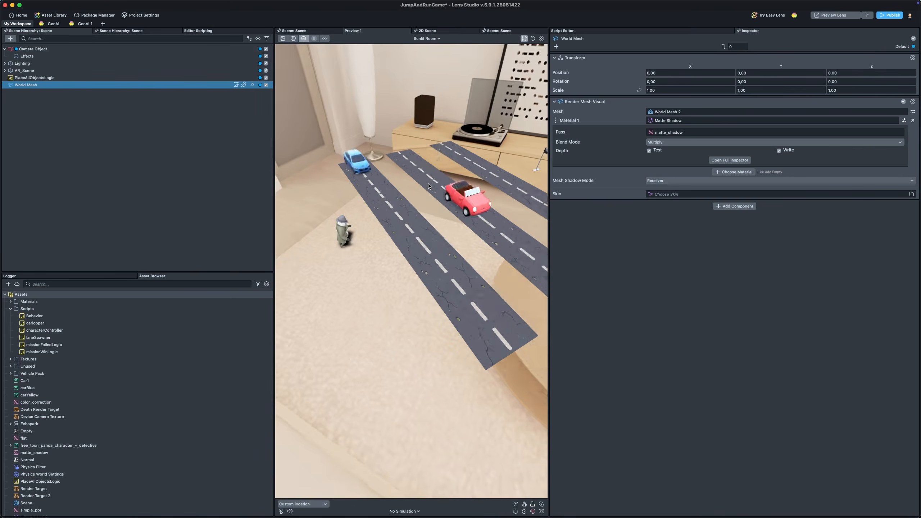
Step: Restart the scene preview and clear the selection
{"action": "key", "text": "e"}
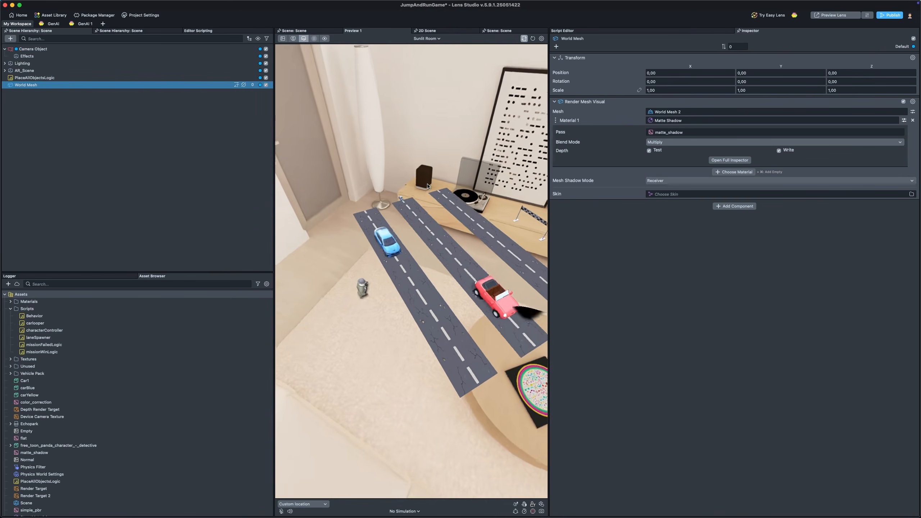
{"action": "left_click", "coordinate": [532, 39]}
{"action": "left_click", "coordinate": [141, 157]}
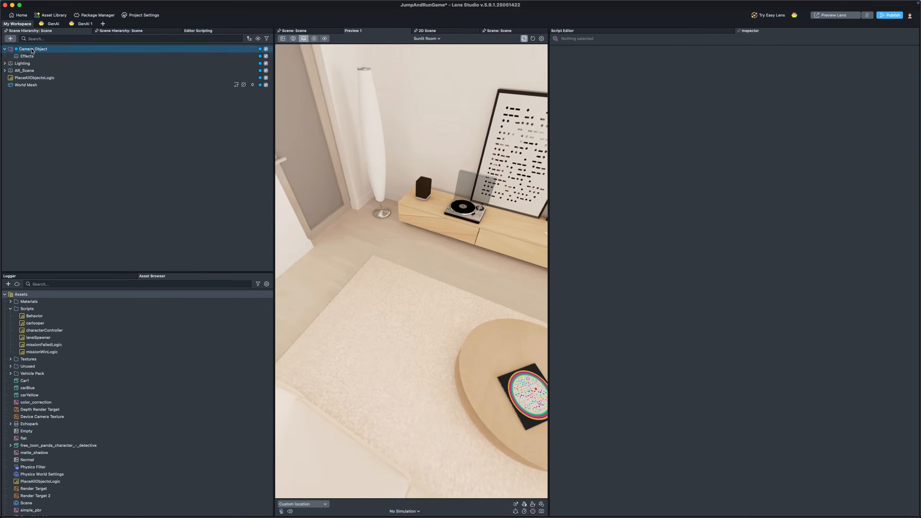
Step: Expand All_Scene in the hierarchy and review the PlaceAllObjectsLogic script component settings
{"action": "left_click", "coordinate": [4, 49]}
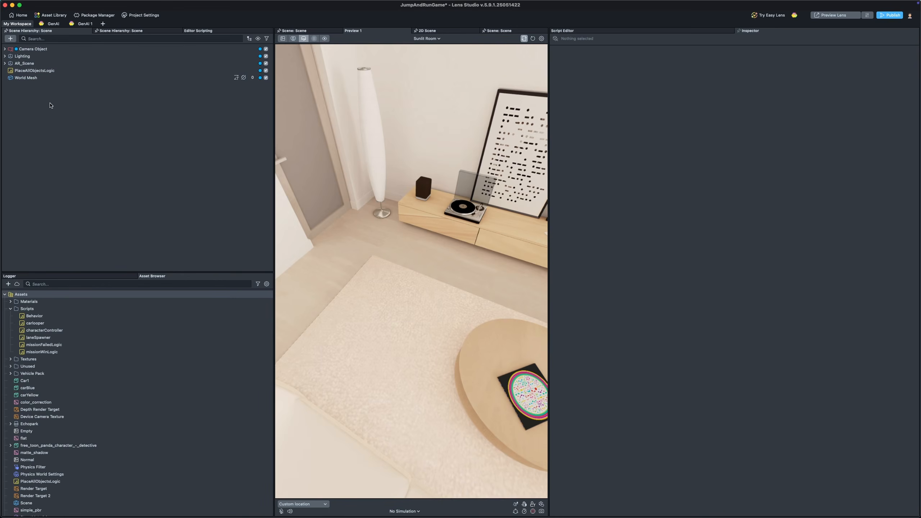
{"action": "left_click", "coordinate": [4, 63]}
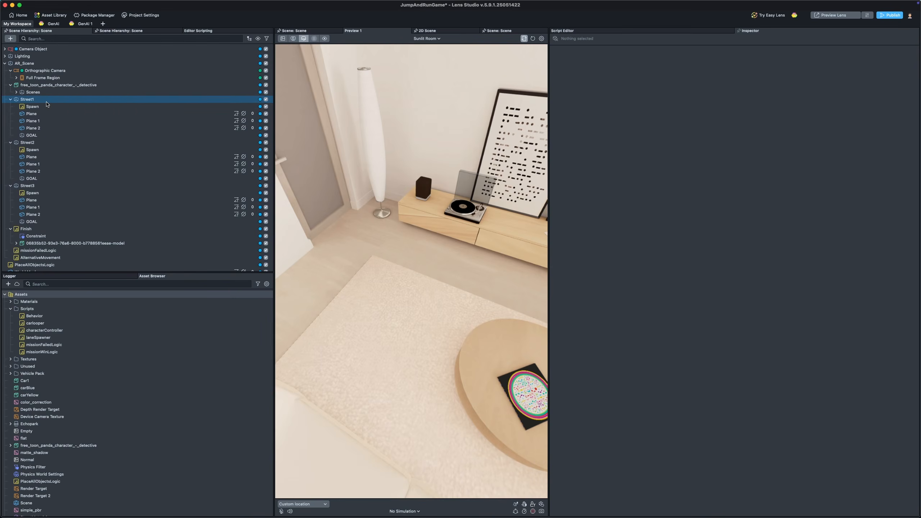
{"action": "scroll", "coordinate": [65, 236], "scroll_direction": "down", "scroll_amount": 1}
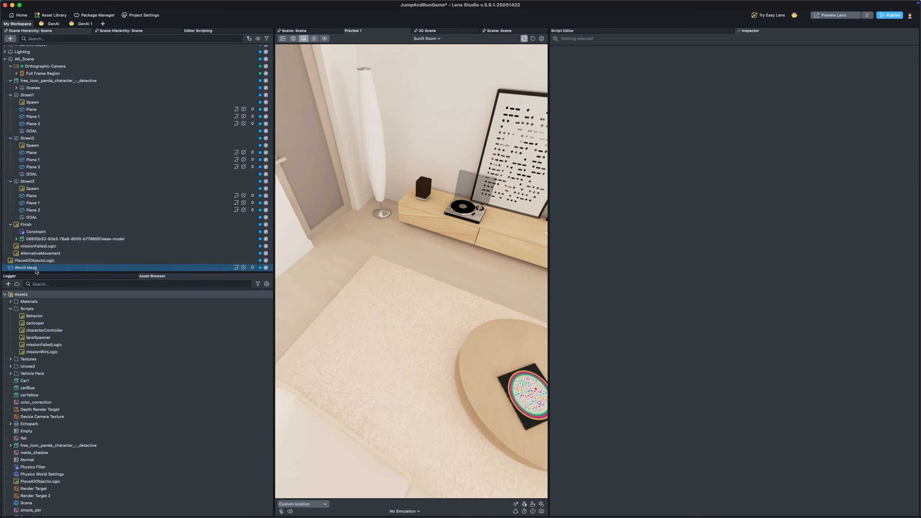
{"action": "left_click", "coordinate": [36, 268]}
{"action": "left_click", "coordinate": [35, 261]}
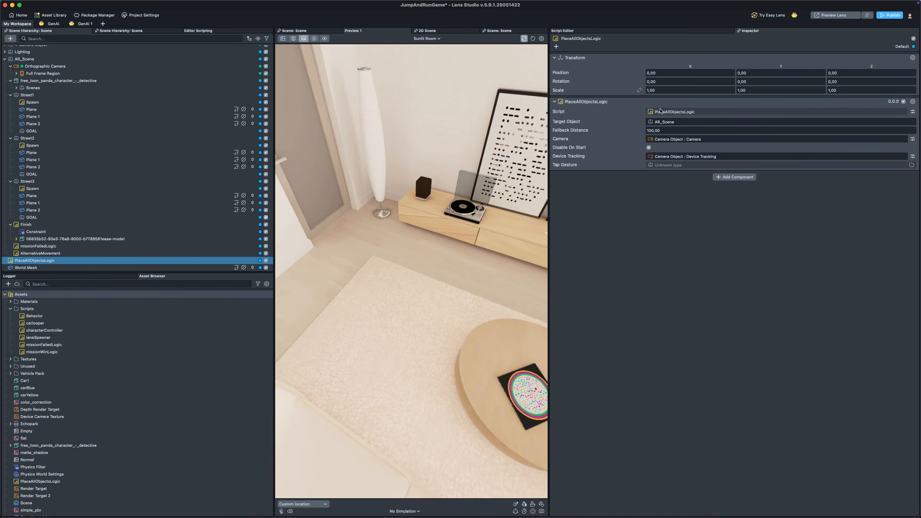
{"action": "left_click", "coordinate": [905, 103]}
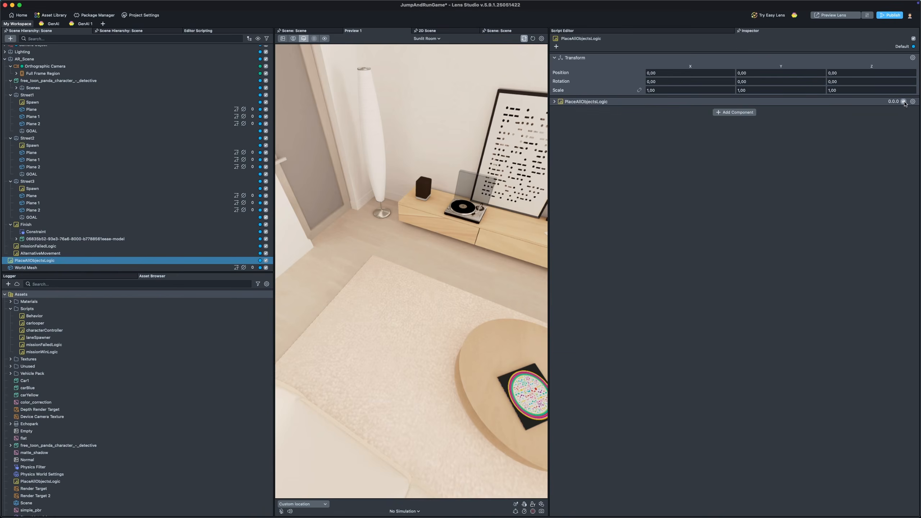
{"action": "left_click", "coordinate": [586, 103]}
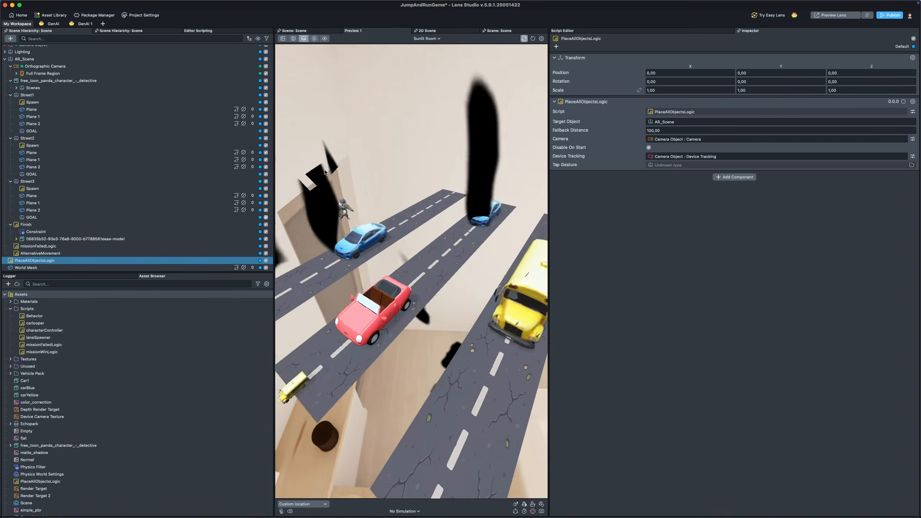
Step: Move All_Scene in the scene editor to about X 191, Z -276
{"action": "left_click", "coordinate": [203, 59]}
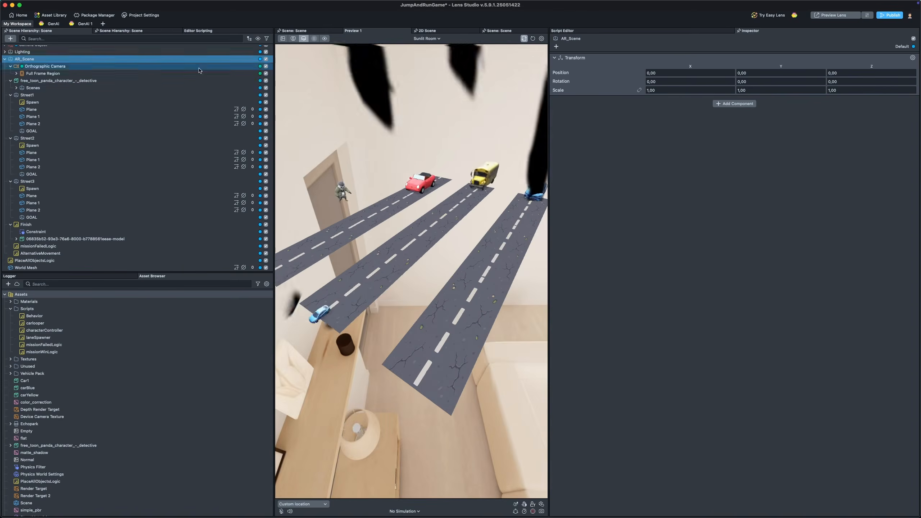
{"action": "left_click", "coordinate": [304, 32]}
{"action": "right_click_drag", "start_coordinate": [449, 163], "coordinate": [380, 167]}
{"action": "scroll", "coordinate": [380, 167], "scroll_direction": "down", "scroll_amount": 5}
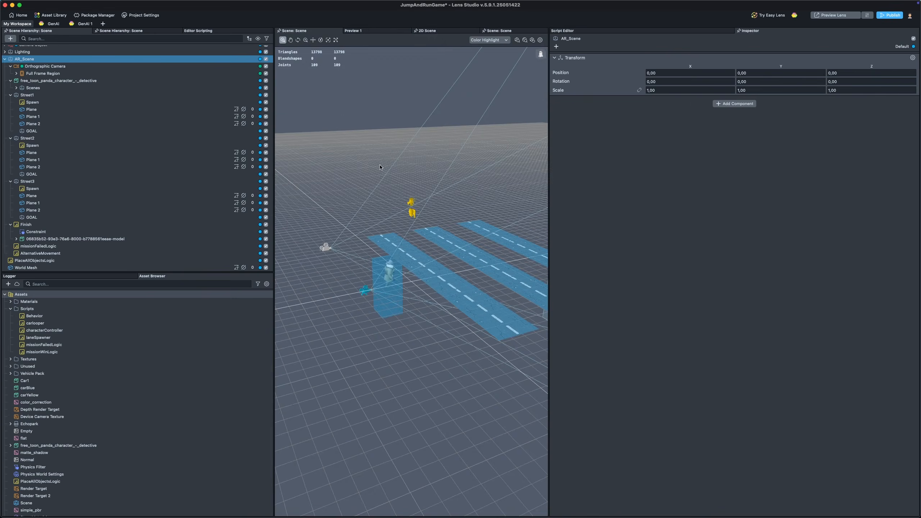
{"action": "scroll", "coordinate": [401, 268], "scroll_direction": "down", "scroll_amount": 5}
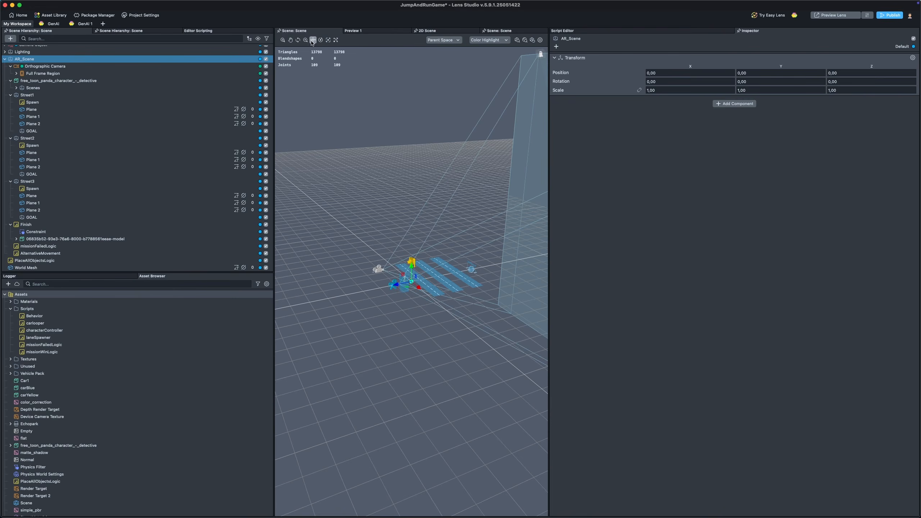
{"action": "left_click_drag", "start_coordinate": [398, 287], "coordinate": [448, 282]}
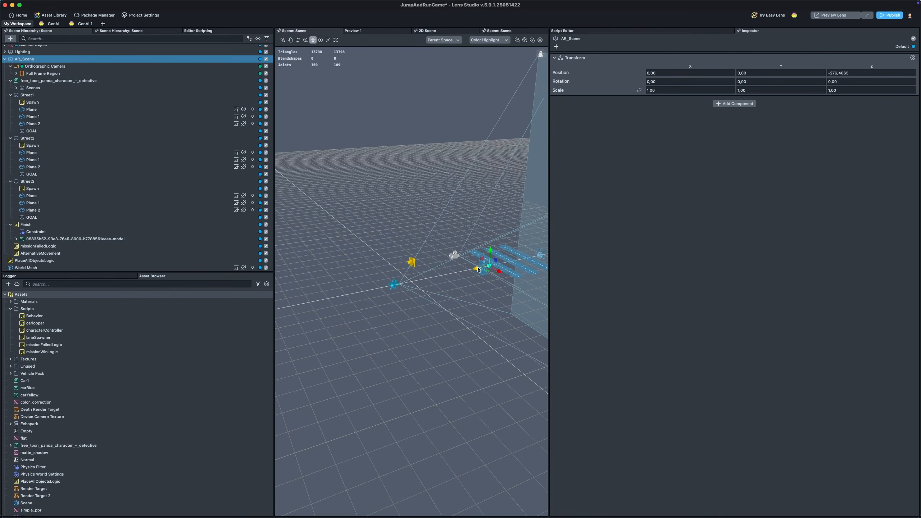
Step: Restart the lens preview and open the Asset Library
{"action": "left_click", "coordinate": [370, 32]}
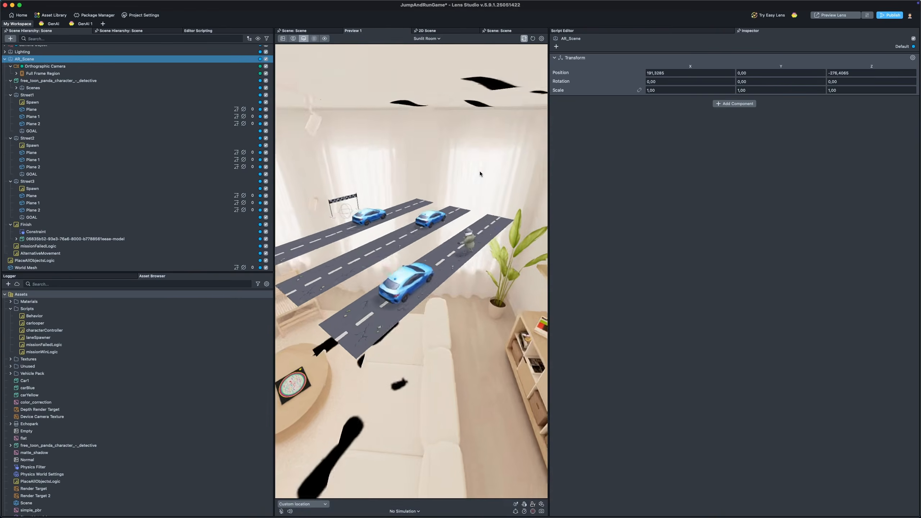
{"action": "left_click", "coordinate": [532, 39]}
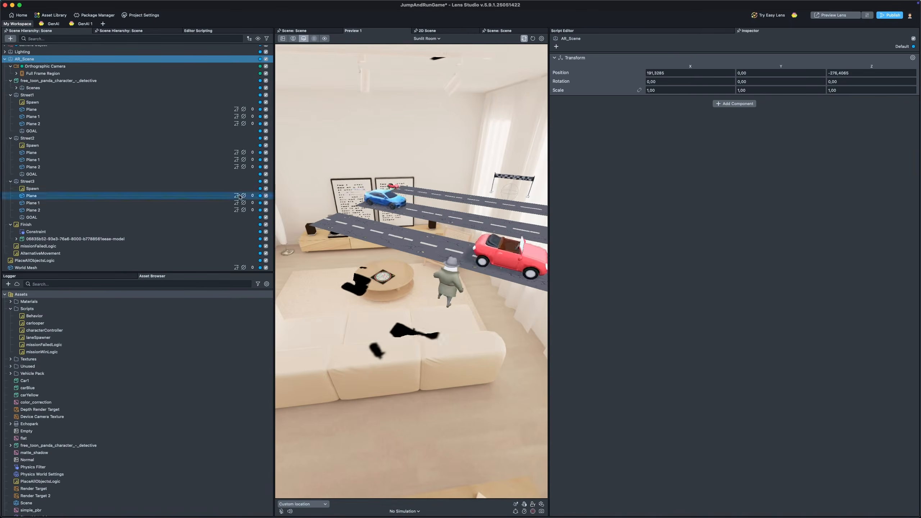
{"action": "left_click", "coordinate": [49, 16]}
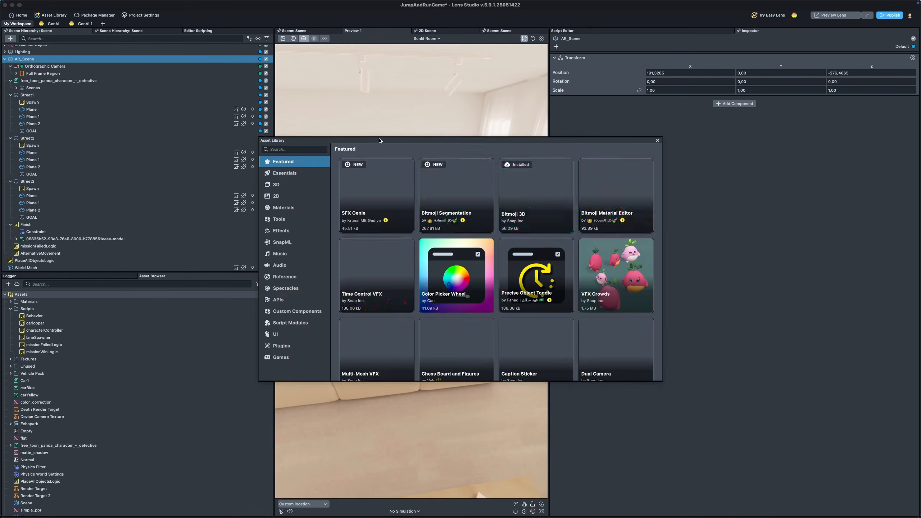
Step: Browse the 3D category of the Asset Library, scrolling through the available models, and close the library
{"action": "left_click", "coordinate": [281, 184]}
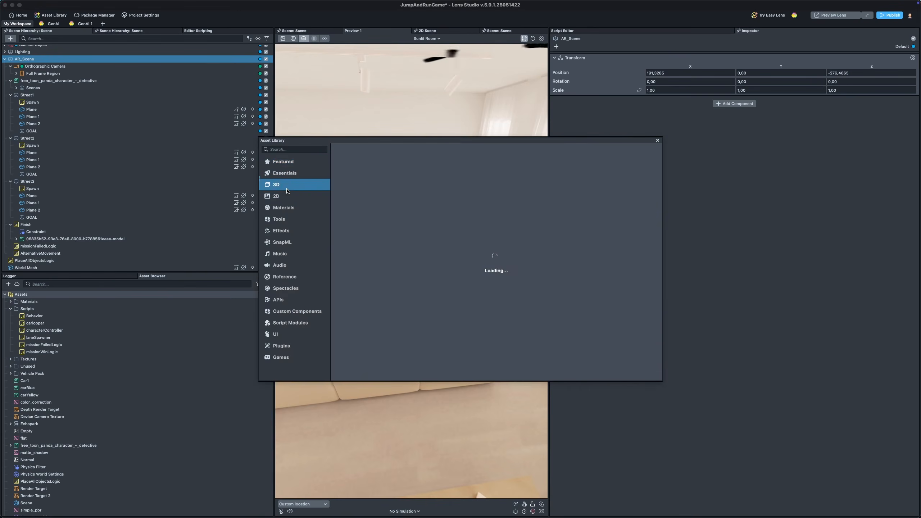
{"action": "scroll", "coordinate": [557, 244], "scroll_direction": "down", "scroll_amount": 3}
{"action": "scroll", "coordinate": [558, 244], "scroll_direction": "down", "scroll_amount": 10}
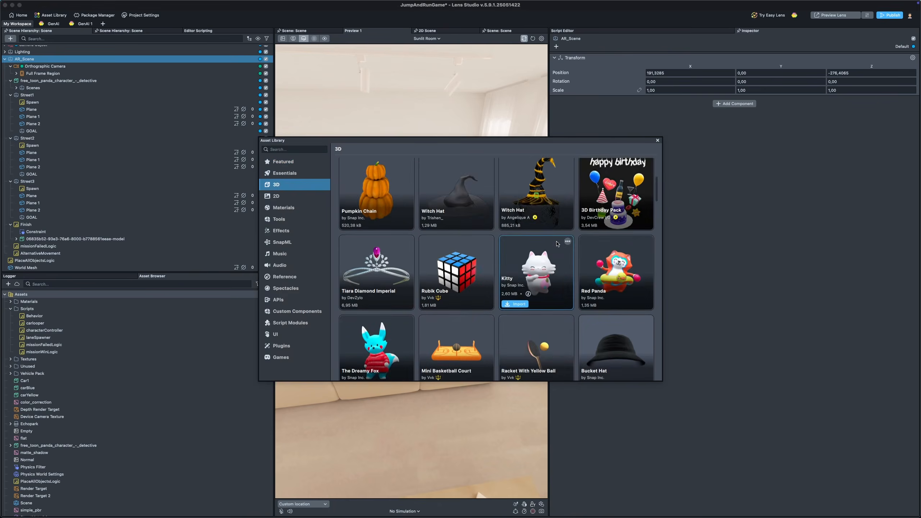
{"action": "scroll", "coordinate": [470, 239], "scroll_direction": "down", "scroll_amount": 10}
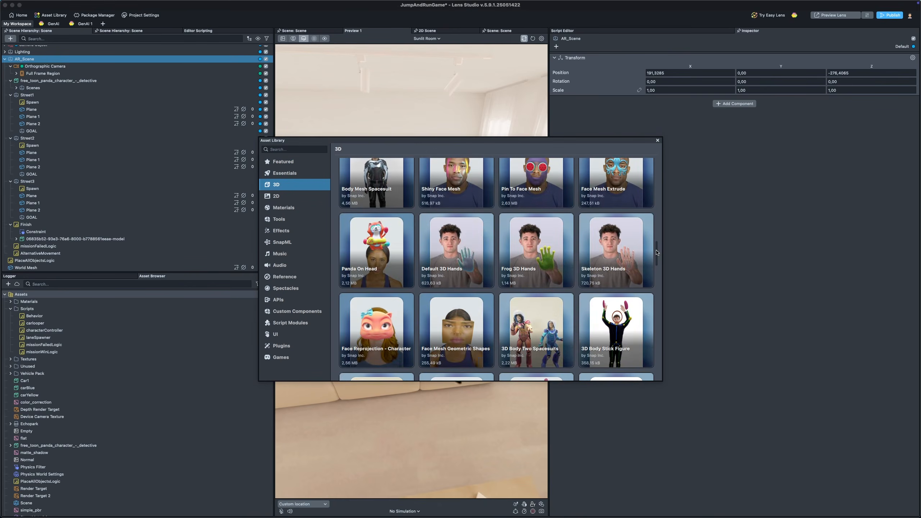
{"action": "left_click_drag", "start_coordinate": [657, 253], "coordinate": [657, 322]}
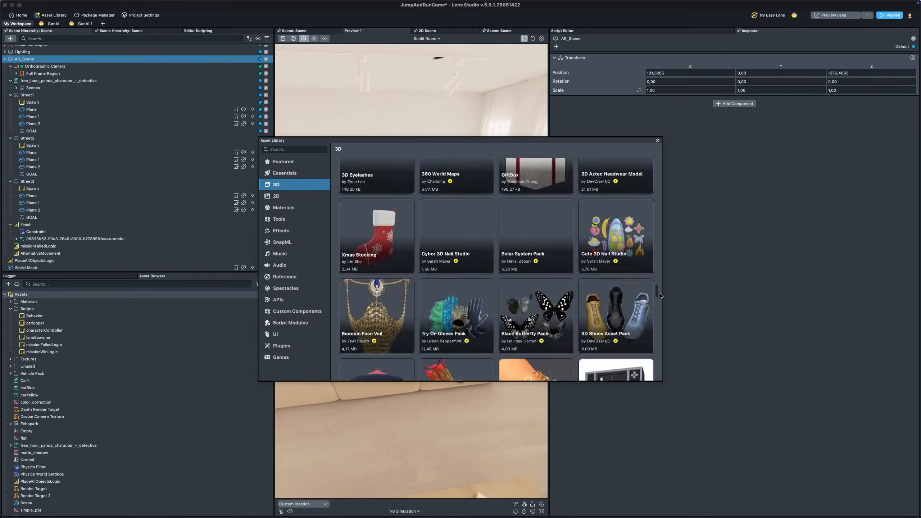
{"action": "left_click_drag", "start_coordinate": [659, 296], "coordinate": [661, 251]}
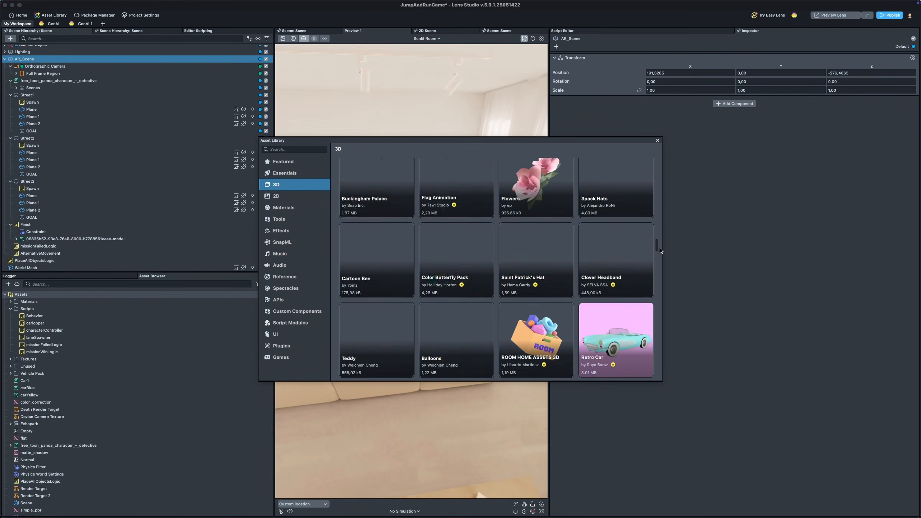
{"action": "scroll", "coordinate": [616, 254], "scroll_direction": "up", "scroll_amount": 5}
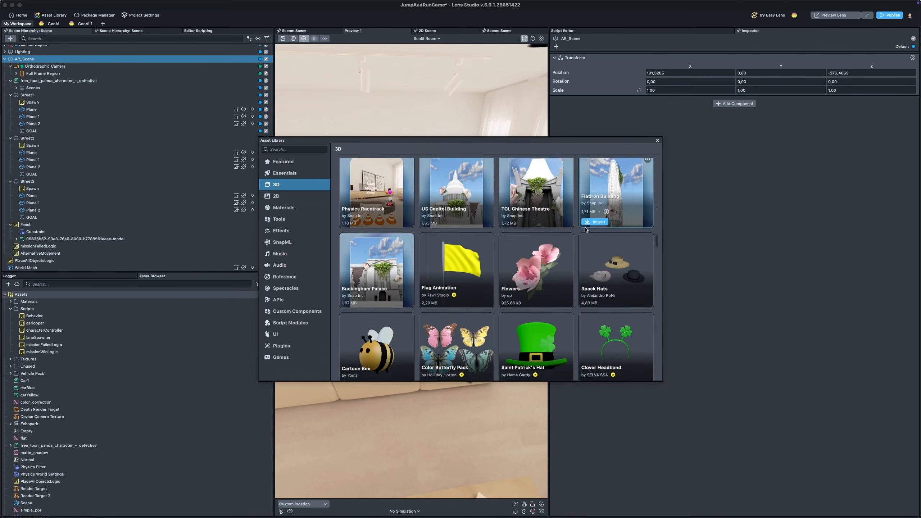
{"action": "mouse_move", "coordinate": [600, 231]}
{"action": "scroll", "coordinate": [600, 232], "scroll_direction": "up", "scroll_amount": 2}
{"action": "left_click_drag", "start_coordinate": [657, 235], "coordinate": [650, 380]}
{"action": "scroll", "coordinate": [541, 319], "scroll_direction": "up", "scroll_amount": 4}
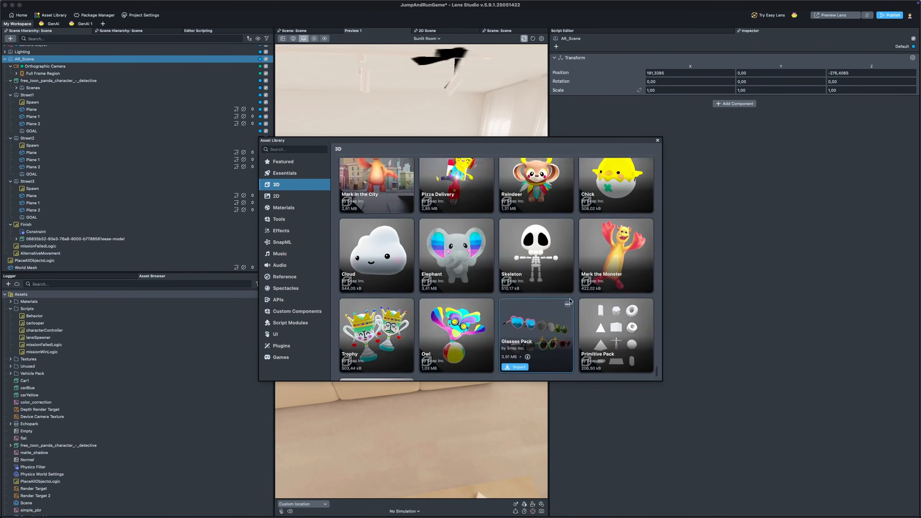
{"action": "scroll", "coordinate": [541, 275], "scroll_direction": "up", "scroll_amount": 3}
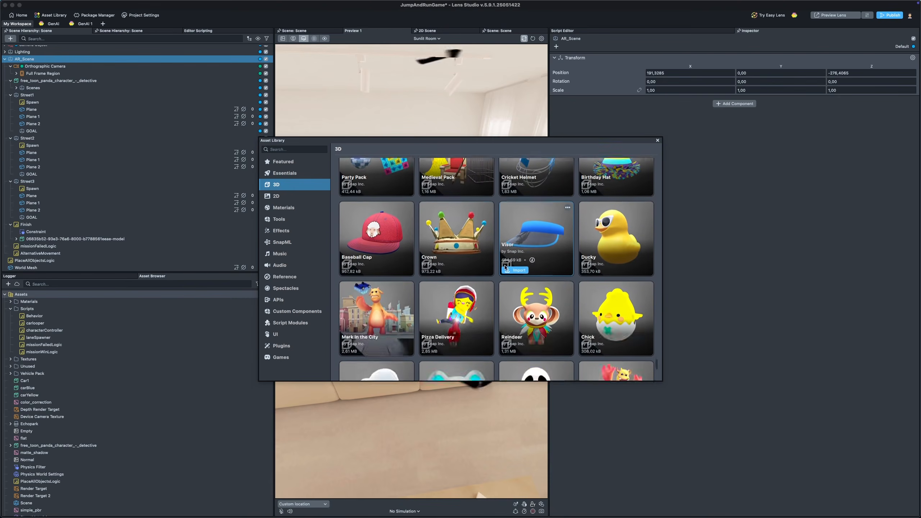
{"action": "scroll", "coordinate": [442, 278], "scroll_direction": "up", "scroll_amount": 15}
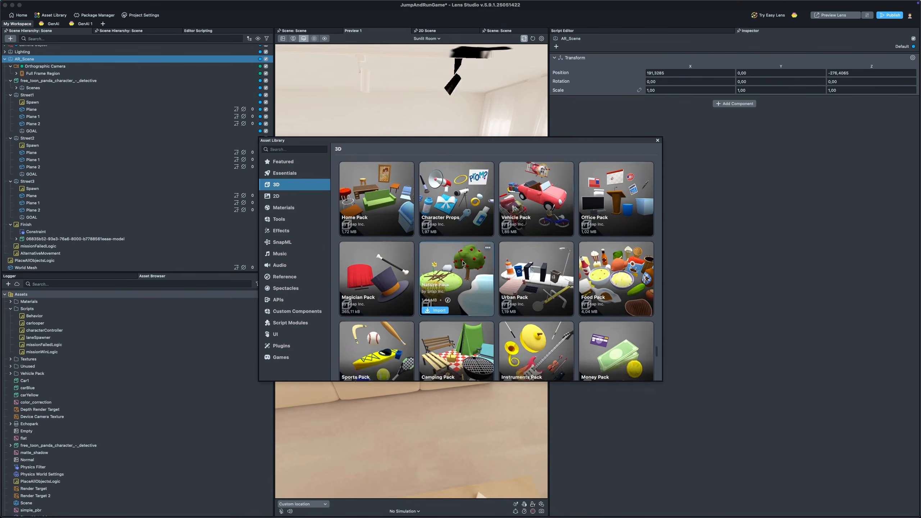
{"action": "mouse_move", "coordinate": [531, 213]}
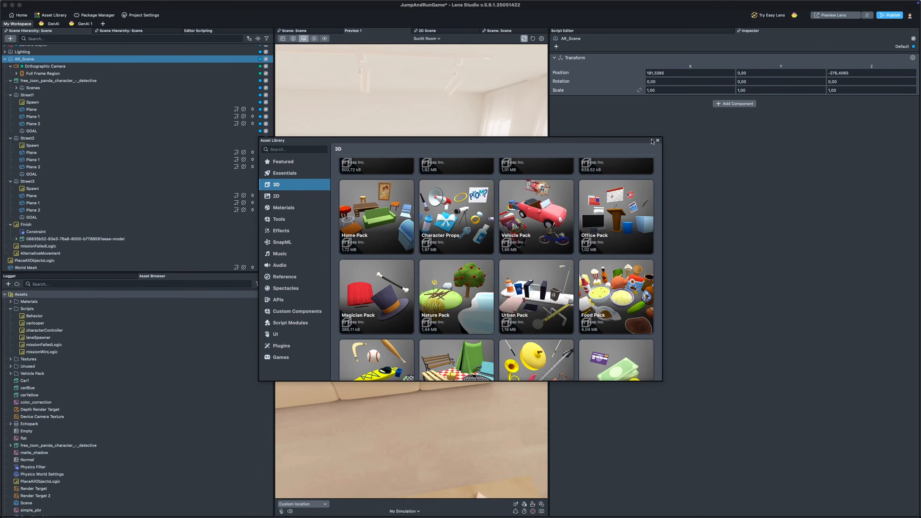
{"action": "left_click", "coordinate": [656, 141]}
Step: Switch to the GenAI workspace, dismiss the save trace dialog, and scroll down to the asset generators
{"action": "left_click", "coordinate": [53, 23]}
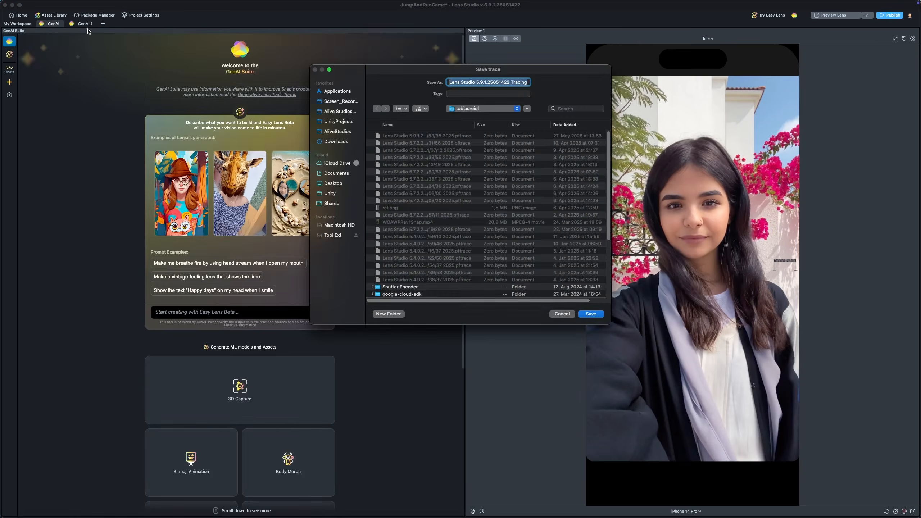
{"action": "left_click", "coordinate": [561, 314]}
{"action": "scroll", "coordinate": [203, 232], "scroll_direction": "down", "scroll_amount": 5}
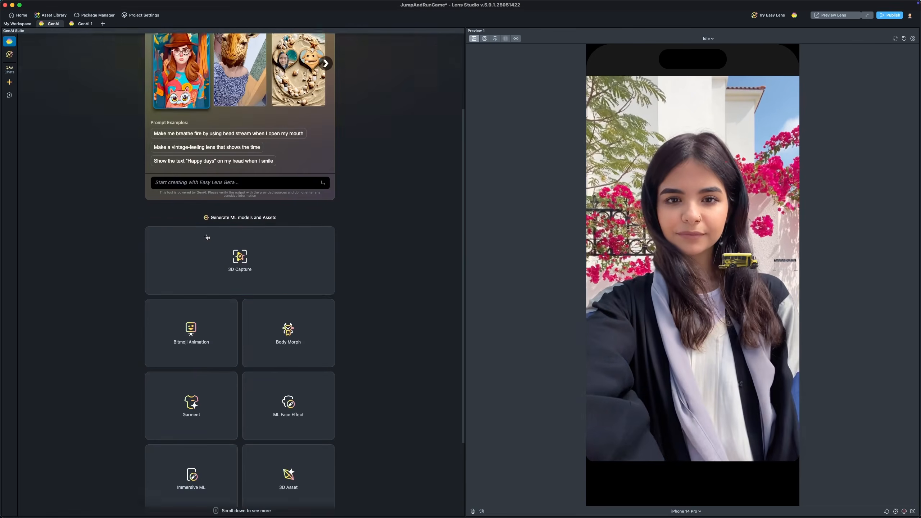
{"action": "scroll", "coordinate": [287, 366], "scroll_direction": "down", "scroll_amount": 2}
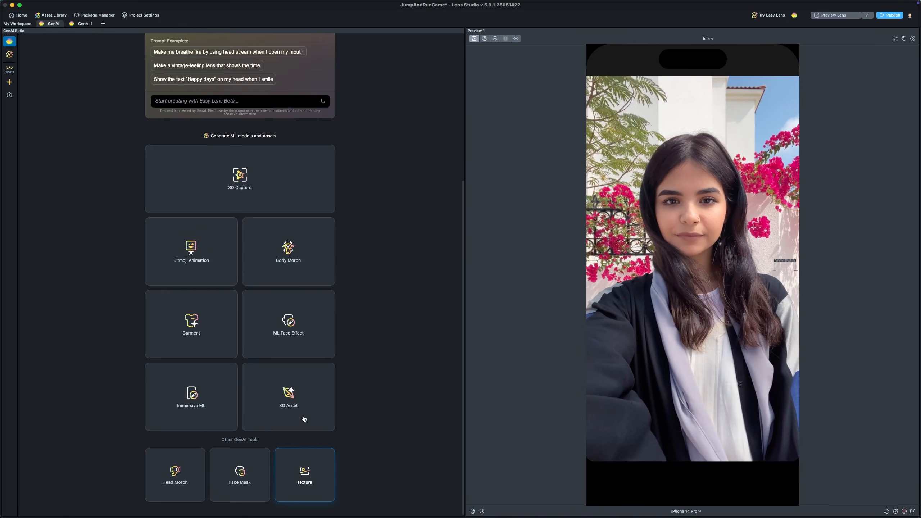
{"action": "left_click", "coordinate": [562, 314]}
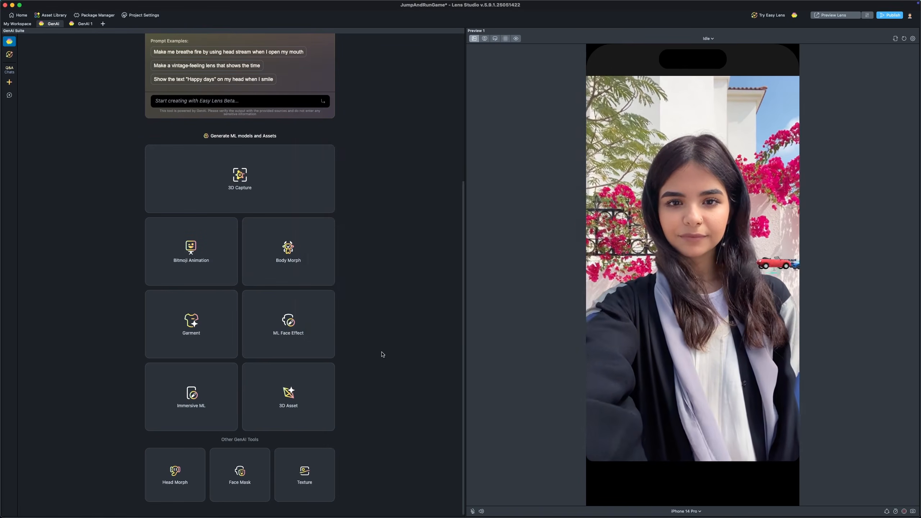
Step: Open the 3D Asset generator, inspect the previously generated blue car asset, and close the generator
{"action": "left_click", "coordinate": [316, 376]}
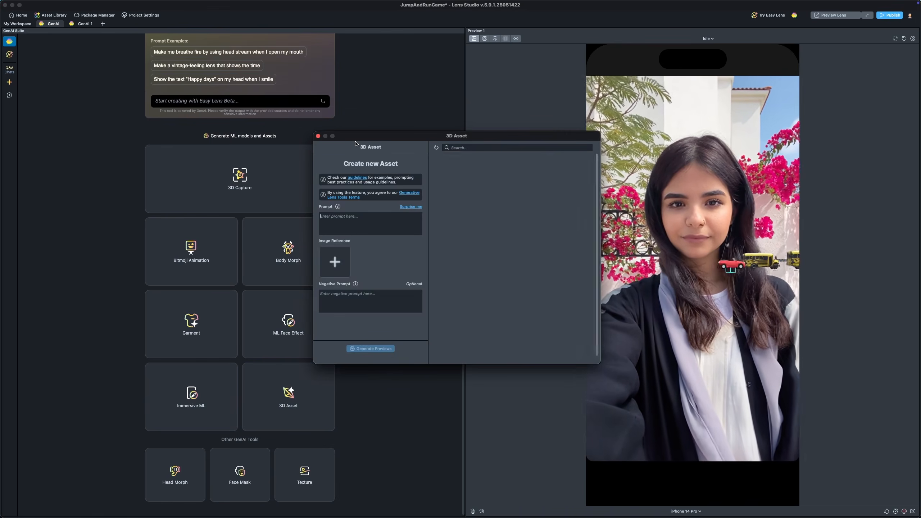
{"action": "left_click_drag", "start_coordinate": [363, 134], "coordinate": [340, 120]}
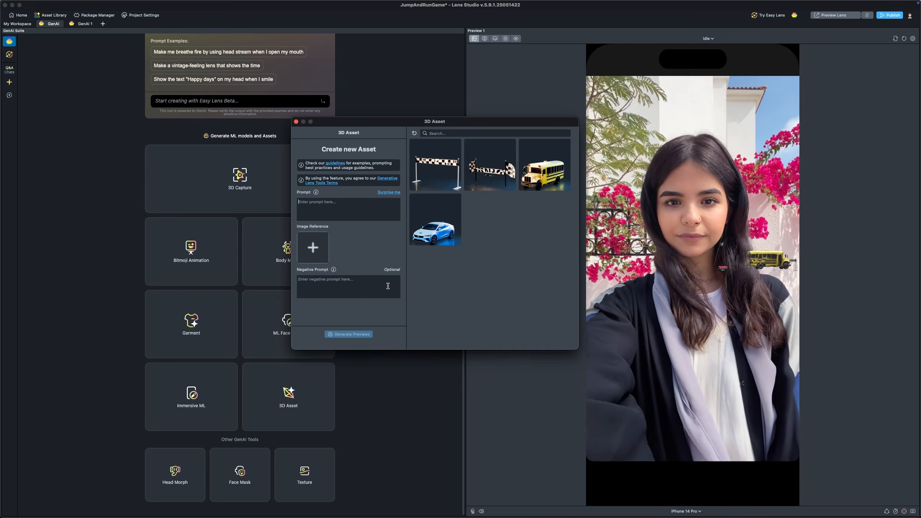
{"action": "left_click", "coordinate": [449, 230]}
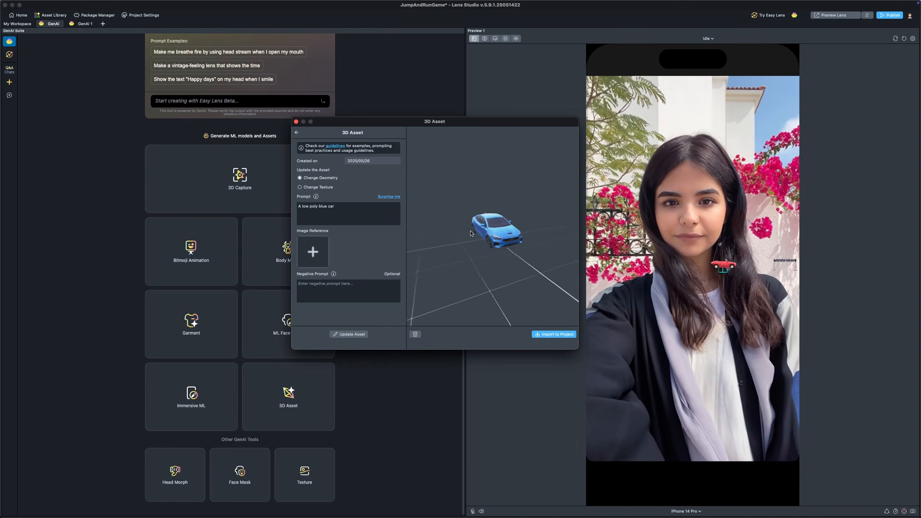
{"action": "left_click", "coordinate": [297, 132]}
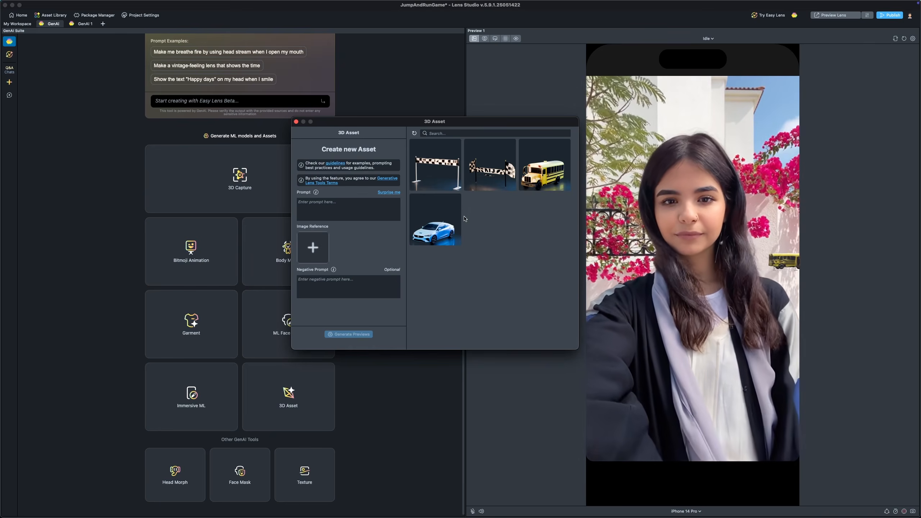
{"action": "left_click", "coordinate": [296, 121]}
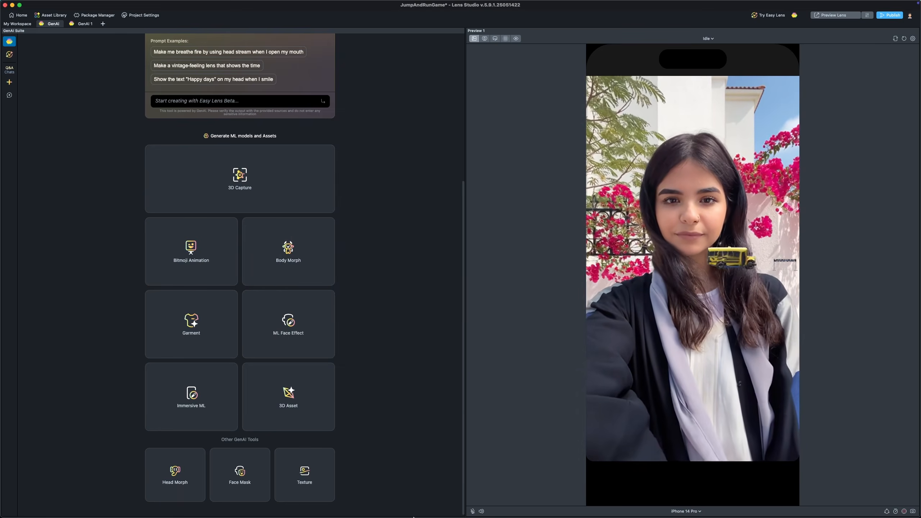
Step: In the browser, search Sketchfab for "character" models filtered to downloadable and animated
{"action": "left_click", "coordinate": [421, 505]}
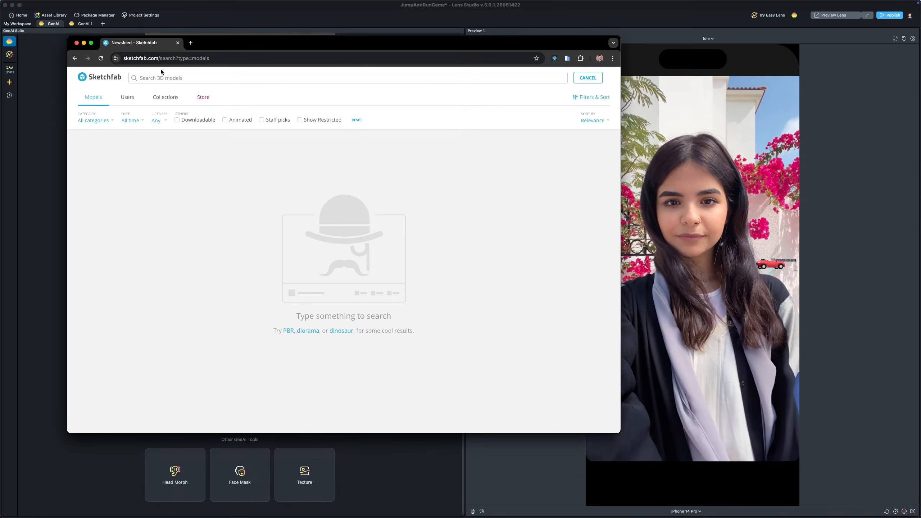
{"action": "type", "text": "character"}
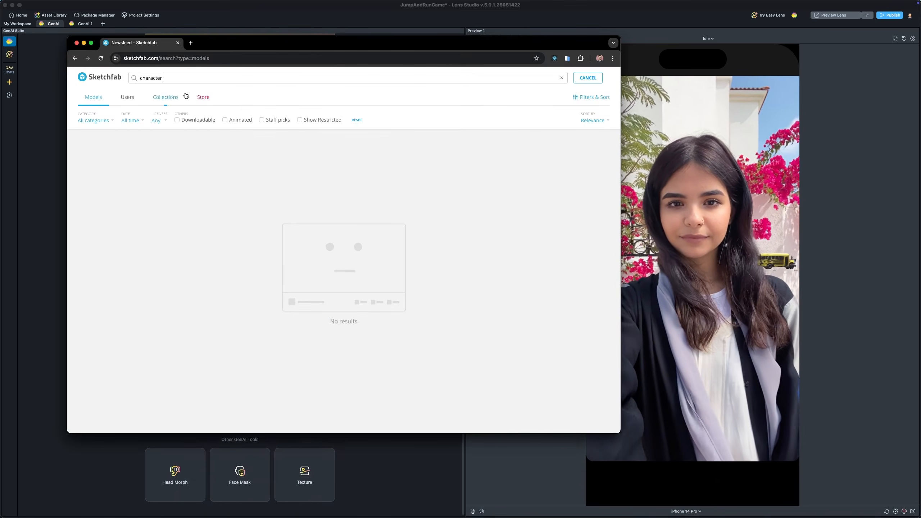
{"action": "left_click", "coordinate": [198, 120]}
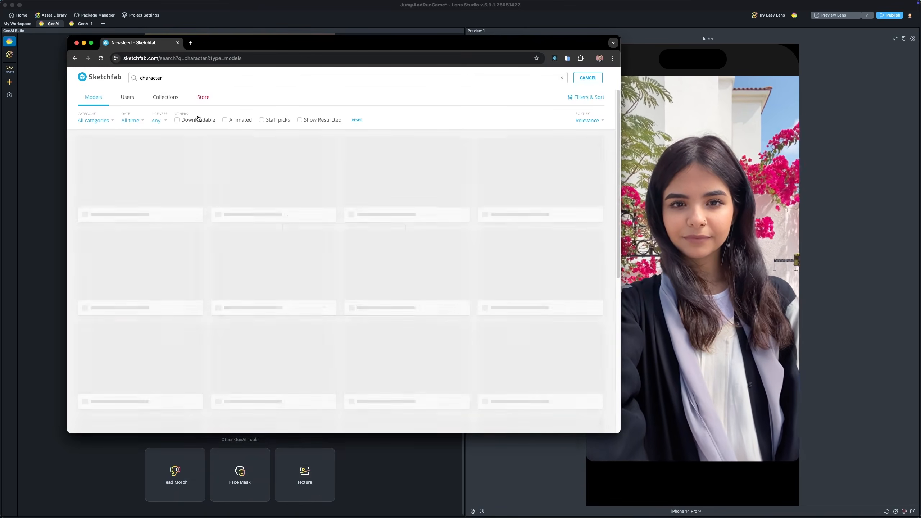
{"action": "left_click", "coordinate": [281, 120]}
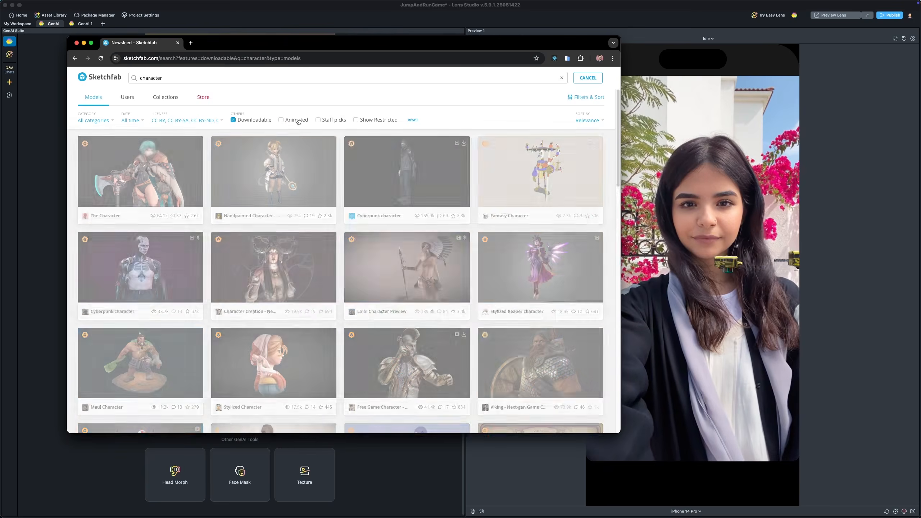
Step: Scroll through the character results and open the Fantasy Character model page
{"action": "scroll", "coordinate": [399, 174], "scroll_direction": "down", "scroll_amount": 15}
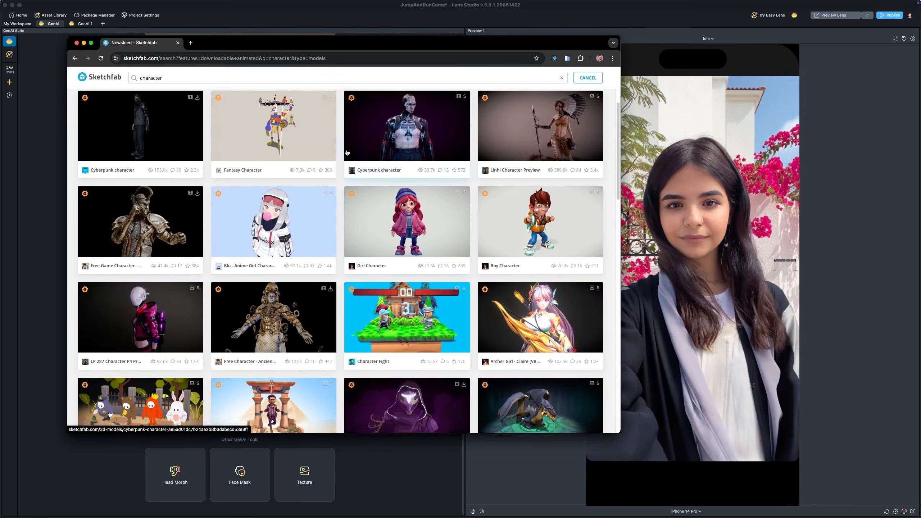
{"action": "scroll", "coordinate": [433, 197], "scroll_direction": "down", "scroll_amount": 9}
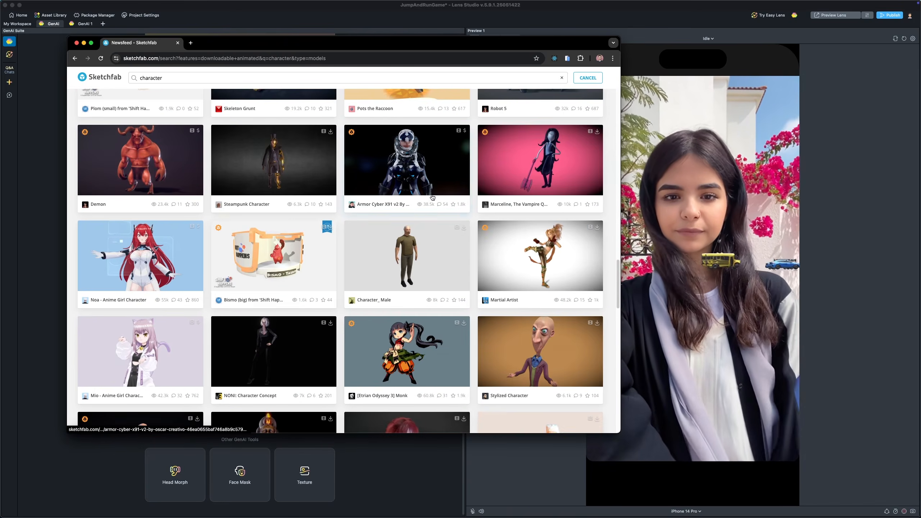
{"action": "scroll", "coordinate": [430, 210], "scroll_direction": "up", "scroll_amount": 20}
{"action": "scroll", "coordinate": [363, 181], "scroll_direction": "up", "scroll_amount": 5}
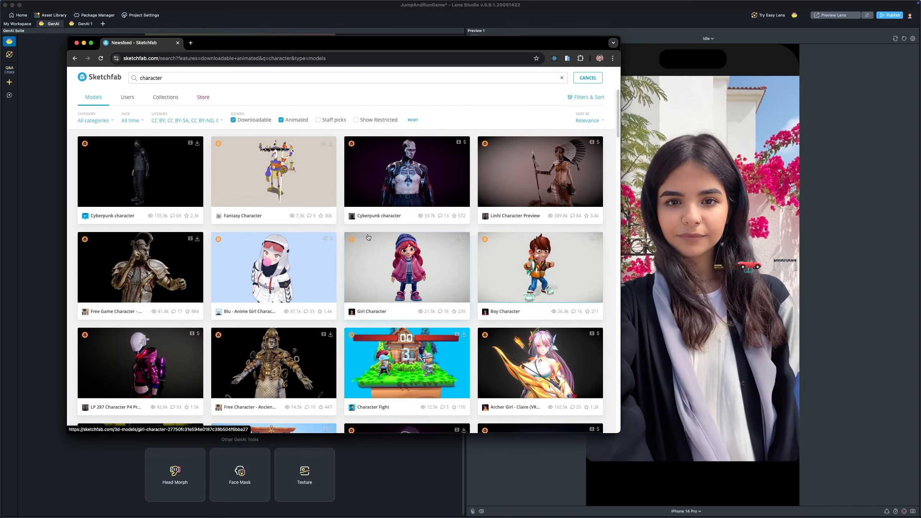
{"action": "left_click", "coordinate": [268, 142]}
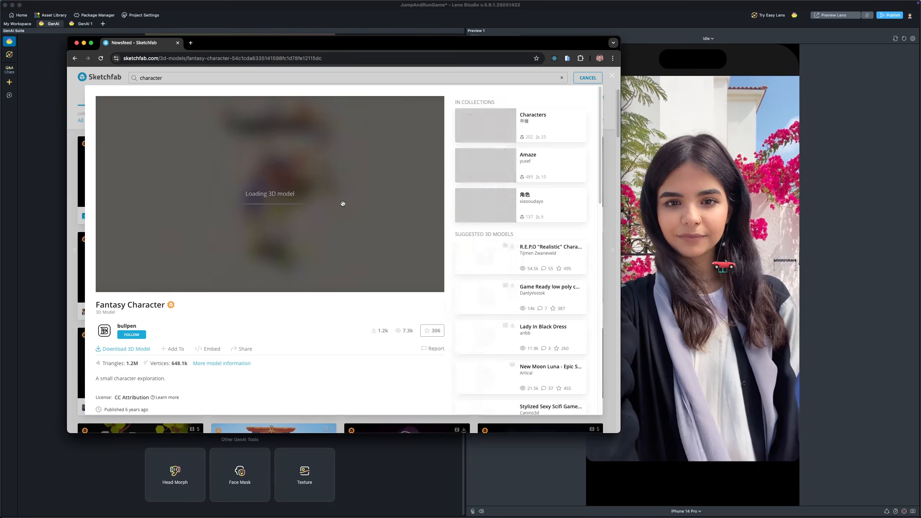
{"action": "scroll", "coordinate": [205, 342], "scroll_direction": "down", "scroll_amount": 6}
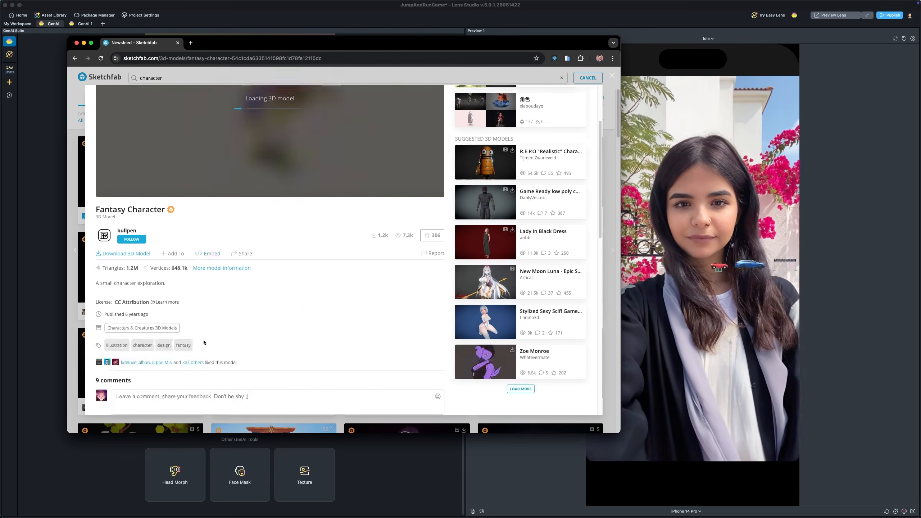
Step: Review the Fantasy Character download formats, close the download options, and close the browser window
{"action": "left_click", "coordinate": [122, 145]}
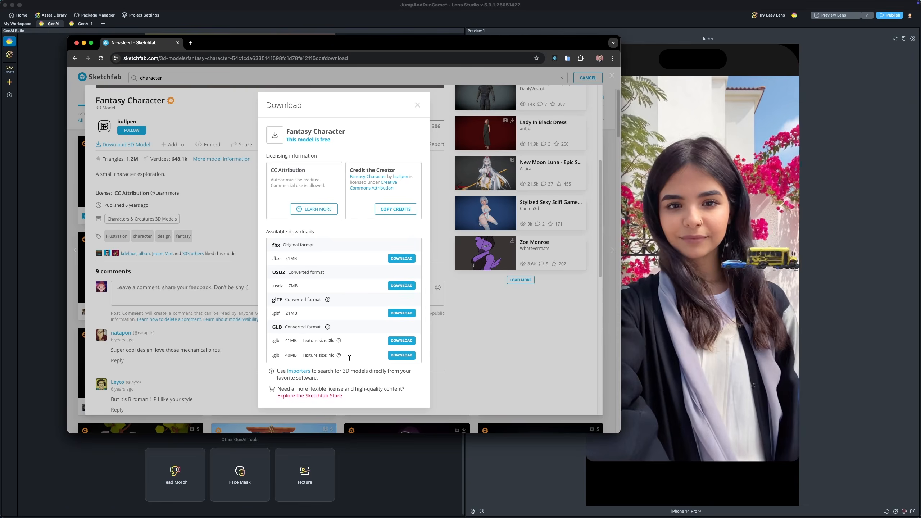
{"action": "triple_click", "coordinate": [312, 350]}
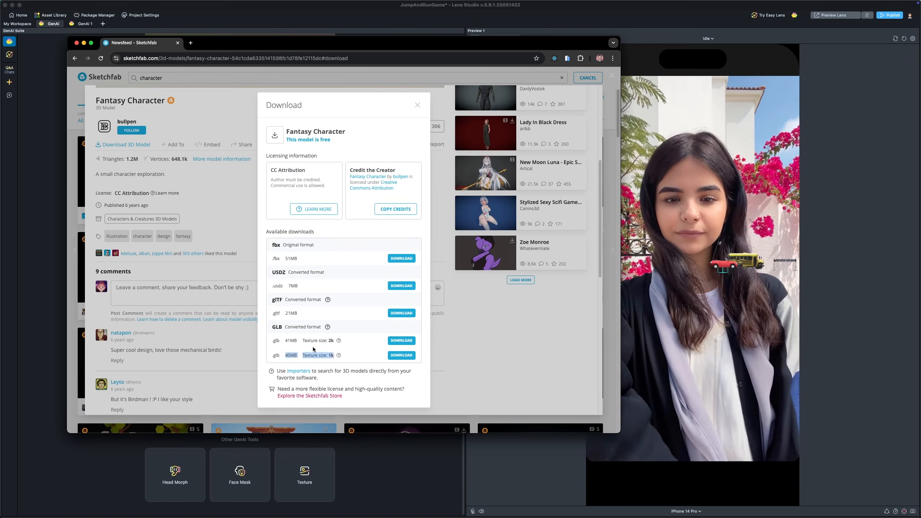
{"action": "left_click", "coordinate": [469, 342]}
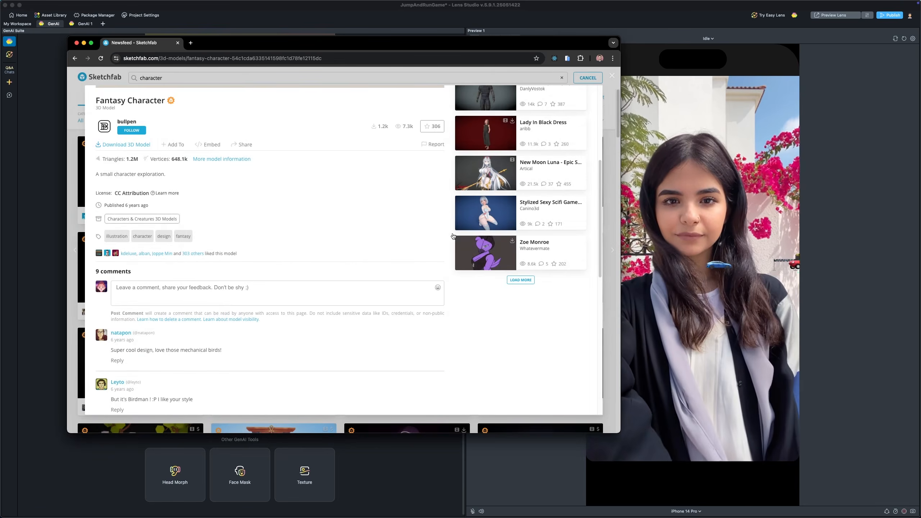
{"action": "left_click", "coordinate": [76, 43]}
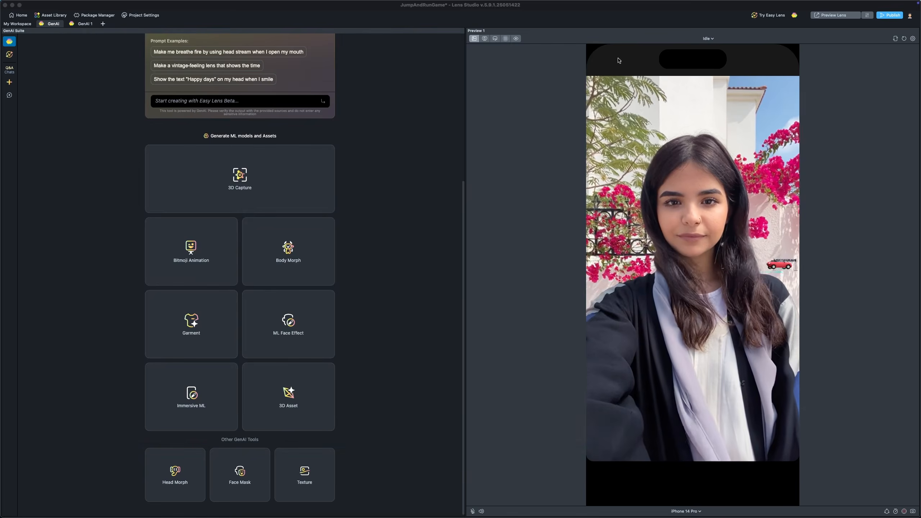
Step: Open the Project Settings to check the lens name and platform, then close them
{"action": "left_click", "coordinate": [831, 49]}
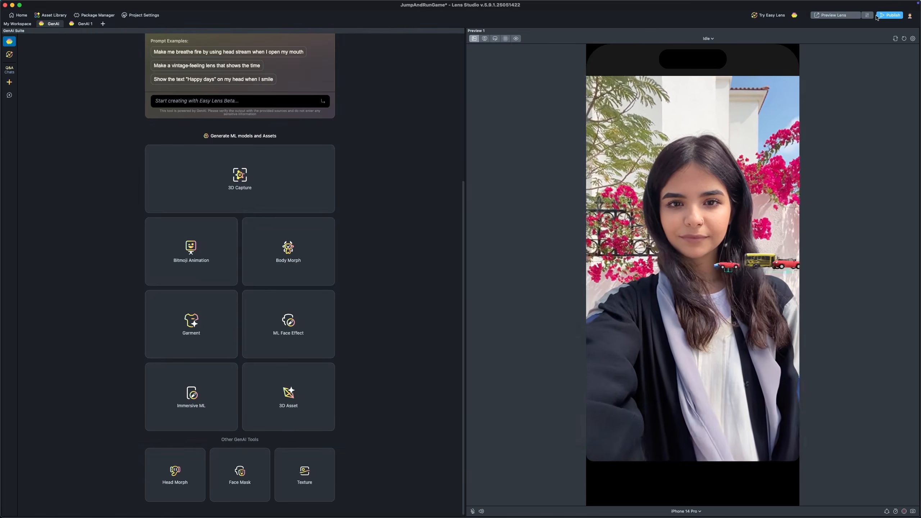
{"action": "left_click", "coordinate": [143, 15]}
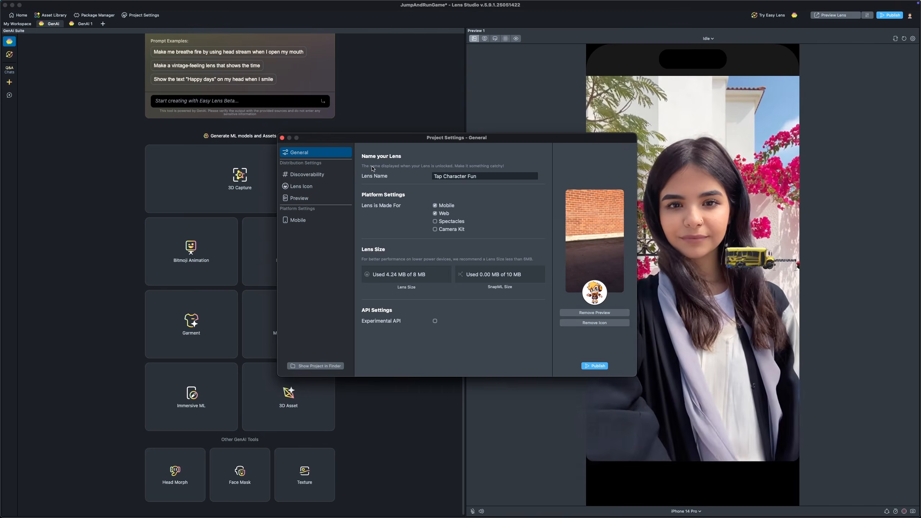
{"action": "left_click", "coordinate": [282, 138]}
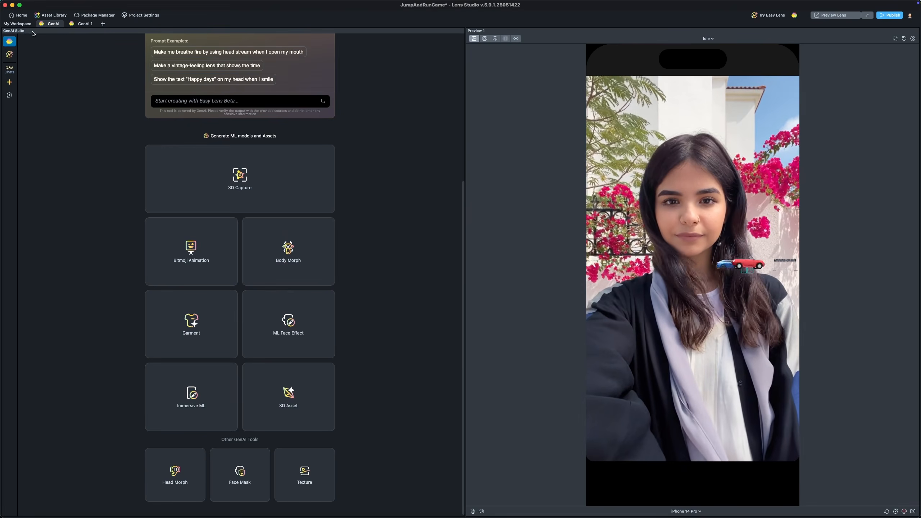
Step: Switch back to the workspace and open the Car1 prefab for editing
{"action": "left_click", "coordinate": [18, 24]}
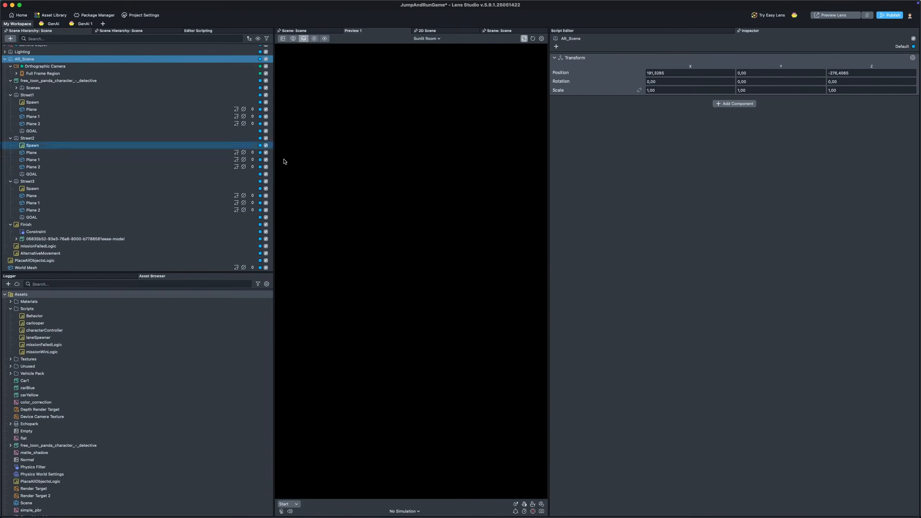
{"action": "right_click_drag", "start_coordinate": [431, 208], "coordinate": [334, 265]}
{"action": "scroll", "coordinate": [334, 265], "scroll_direction": "down", "scroll_amount": 3}
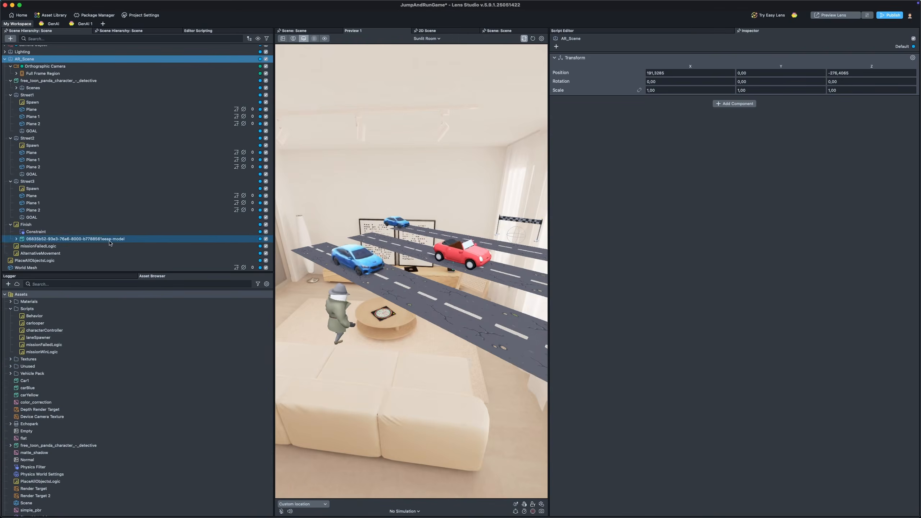
{"action": "double_click", "coordinate": [51, 381]}
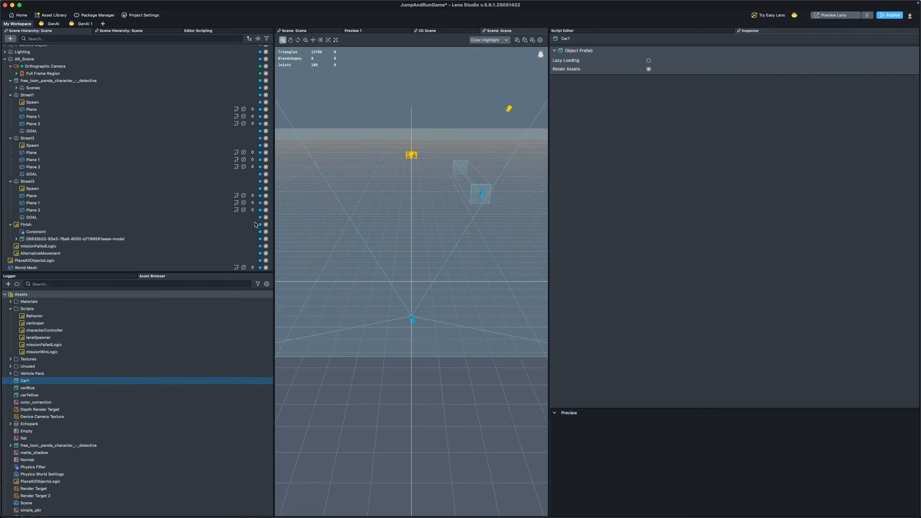
Step: Set the car rig's position to 0, 0, 0
{"action": "left_click", "coordinate": [41, 49]}
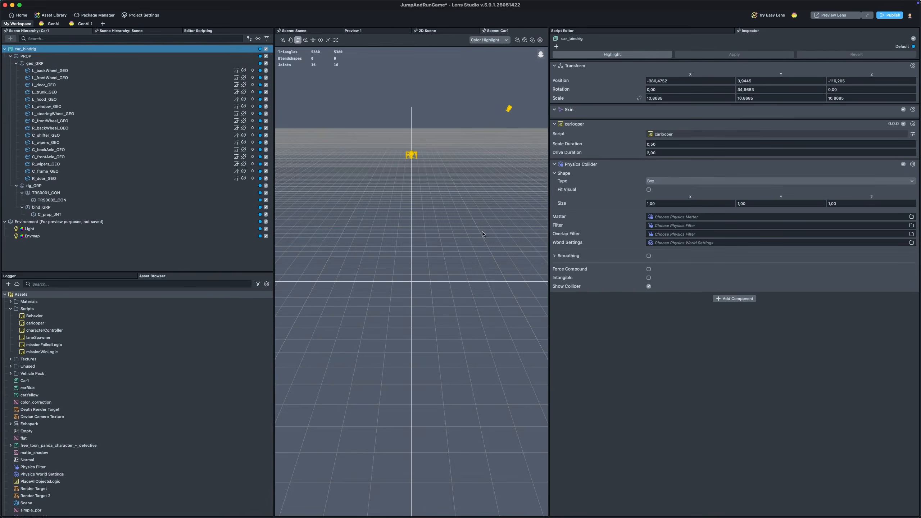
{"action": "left_click_drag", "start_coordinate": [322, 230], "coordinate": [353, 305], "text": "alt"}
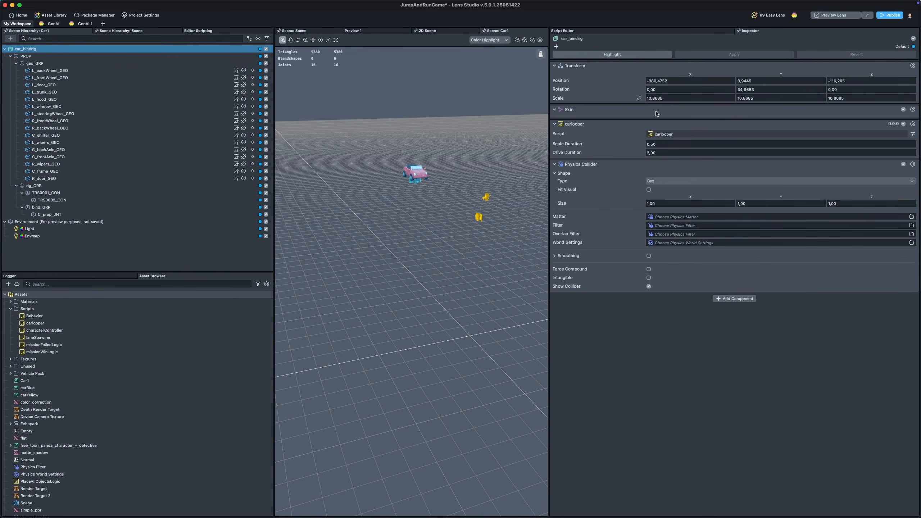
{"action": "left_click", "coordinate": [672, 81]}
{"action": "type", "text": "0"}
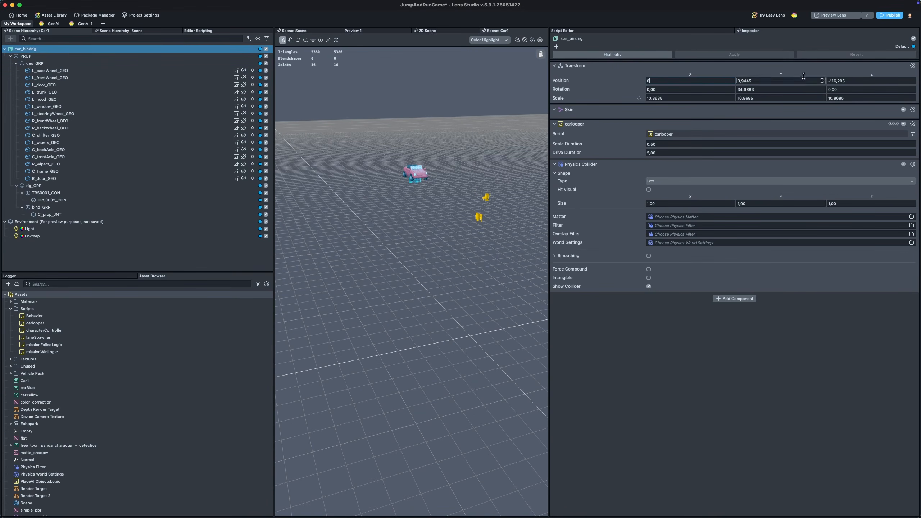
{"action": "left_click_drag", "start_coordinate": [765, 81], "coordinate": [740, 79]}
{"action": "type", "text": "0"}
{"action": "left_click_drag", "start_coordinate": [850, 81], "coordinate": [763, 79]}
{"action": "type", "text": "00"}
{"action": "key", "text": "Return"}
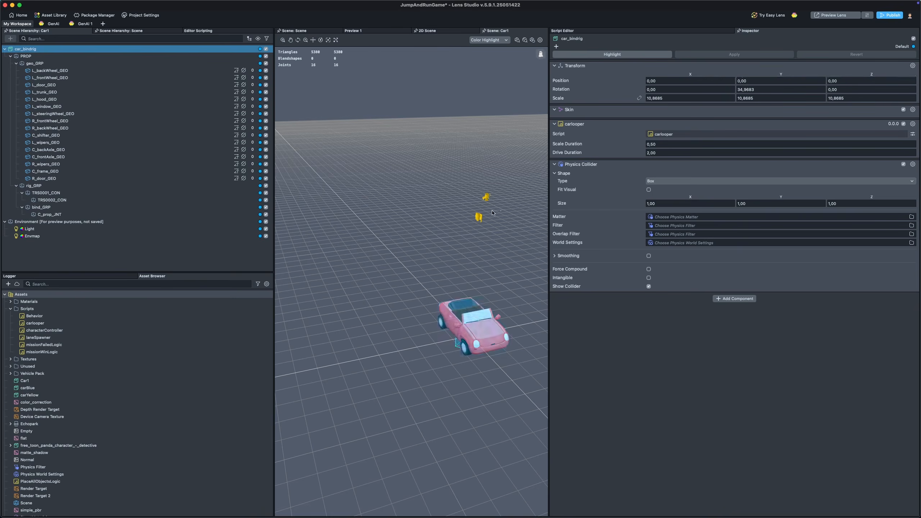
Step: Set the car rig's Physics Collider box size to 2 on all three axes
{"action": "left_click", "coordinate": [490, 225]}
{"action": "scroll", "coordinate": [490, 232], "scroll_direction": "up", "scroll_amount": 5}
{"action": "middle_click_drag", "start_coordinate": [488, 290], "coordinate": [403, 256]}
{"action": "scroll", "coordinate": [371, 186], "scroll_direction": "up", "scroll_amount": 5}
{"action": "scroll", "coordinate": [403, 244], "scroll_direction": "up", "scroll_amount": 4}
{"action": "right_click_drag", "start_coordinate": [402, 256], "coordinate": [466, 227]}
{"action": "left_click", "coordinate": [63, 51]}
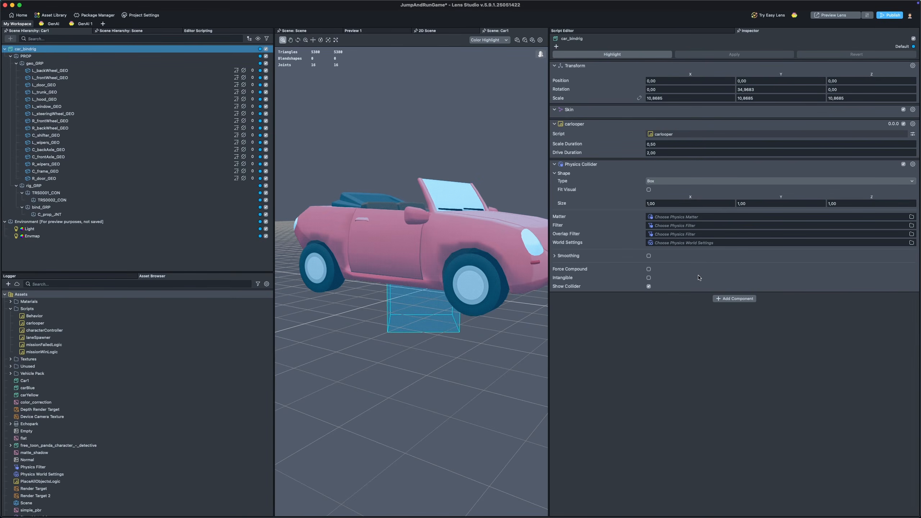
{"action": "left_click", "coordinate": [652, 204]}
{"action": "type", "text": "2"}
{"action": "key", "text": "Return"}
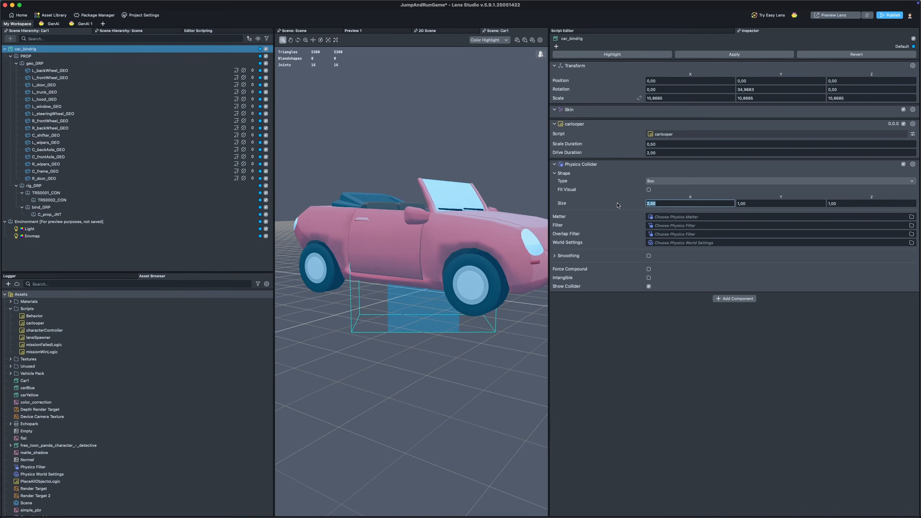
{"action": "key", "text": "Tab"}
{"action": "type", "text": "2"}
{"action": "key", "text": "Return"}
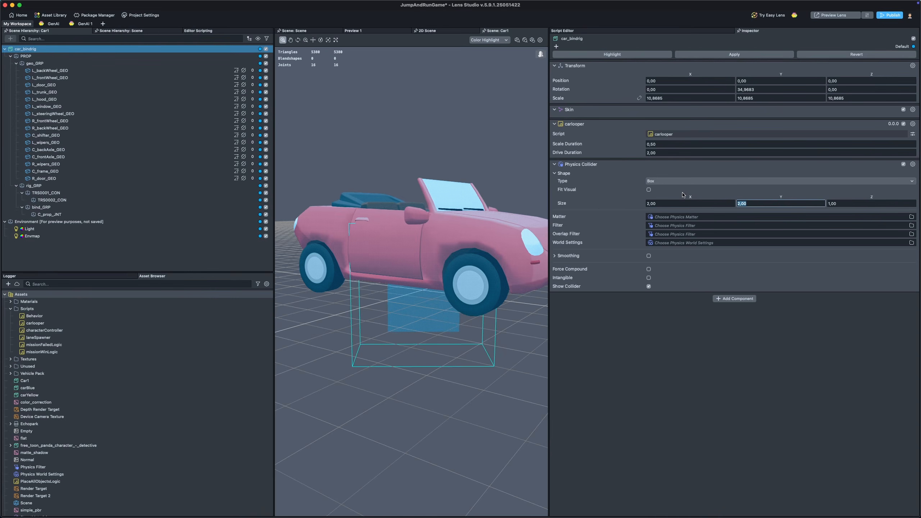
{"action": "key", "text": "Tab"}
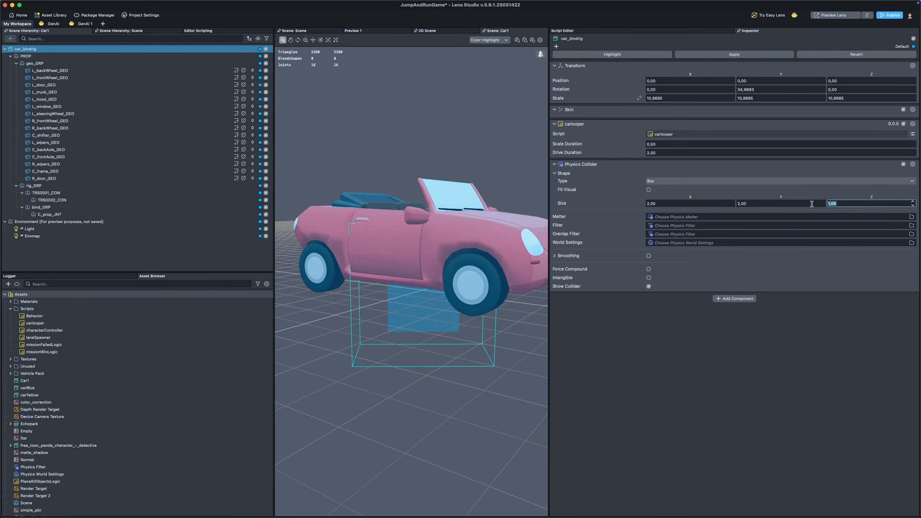
{"action": "type", "text": "2"}
{"action": "key", "text": "Return"}
{"action": "middle_click_drag", "start_coordinate": [469, 161], "coordinate": [460, 178]}
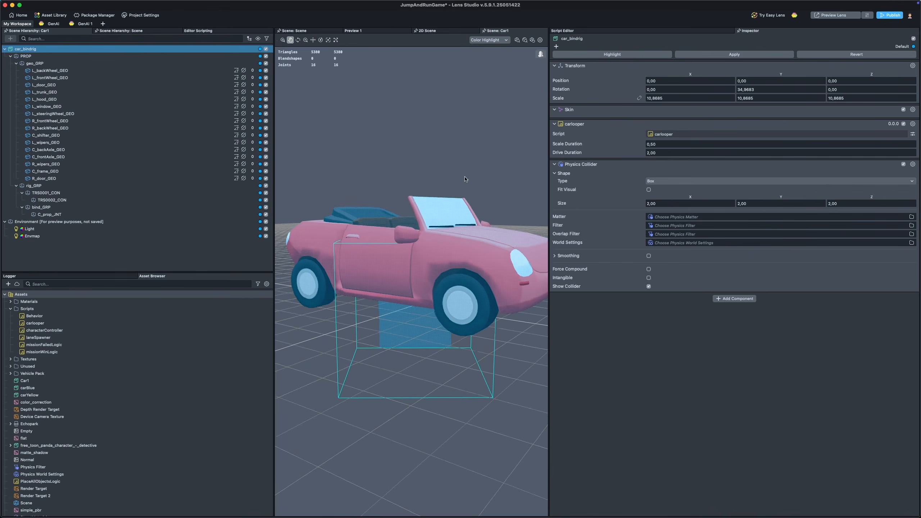
{"action": "left_click_drag", "start_coordinate": [490, 175], "coordinate": [443, 188]}
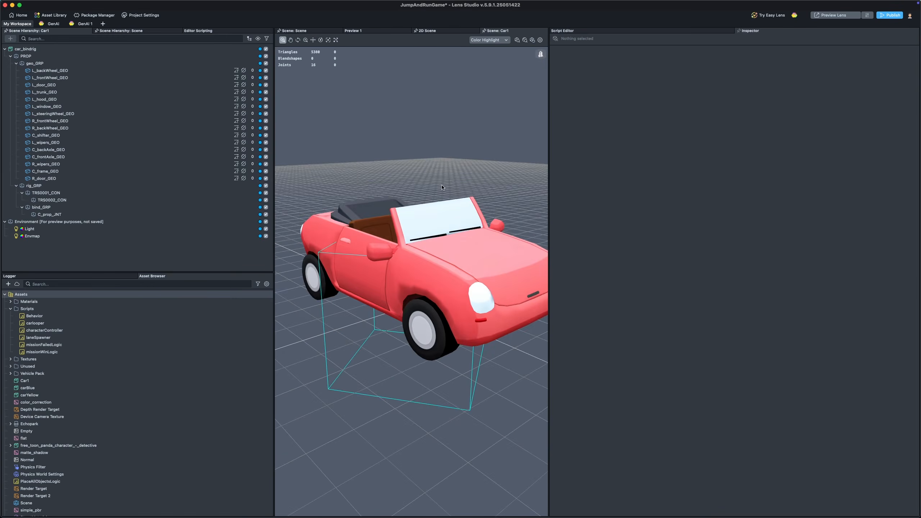
{"action": "left_click", "coordinate": [104, 49]}
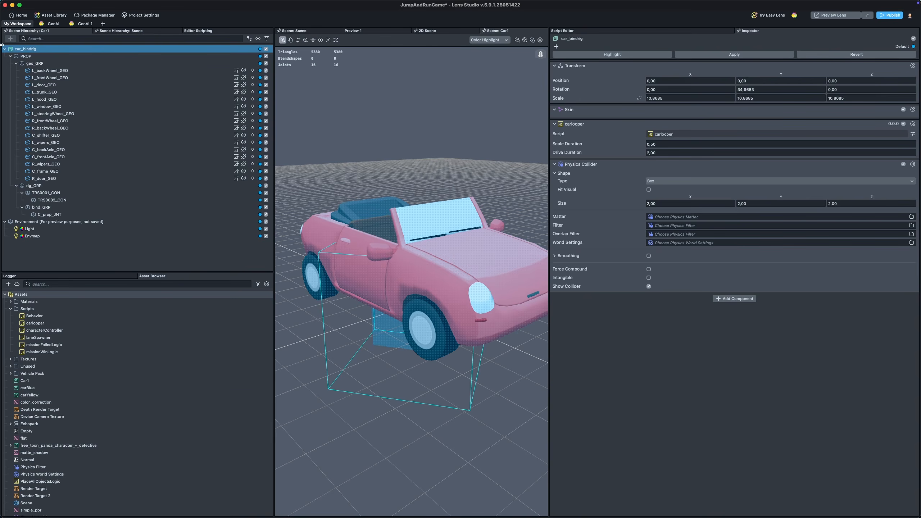
{"action": "left_click", "coordinate": [595, 165]}
{"action": "left_click", "coordinate": [592, 166]}
Step: Open the carlooper script and review its inputs, run function and scale-in, drive and scale-out states
{"action": "left_click", "coordinate": [51, 323]}
{"action": "double_click", "coordinate": [52, 323]}
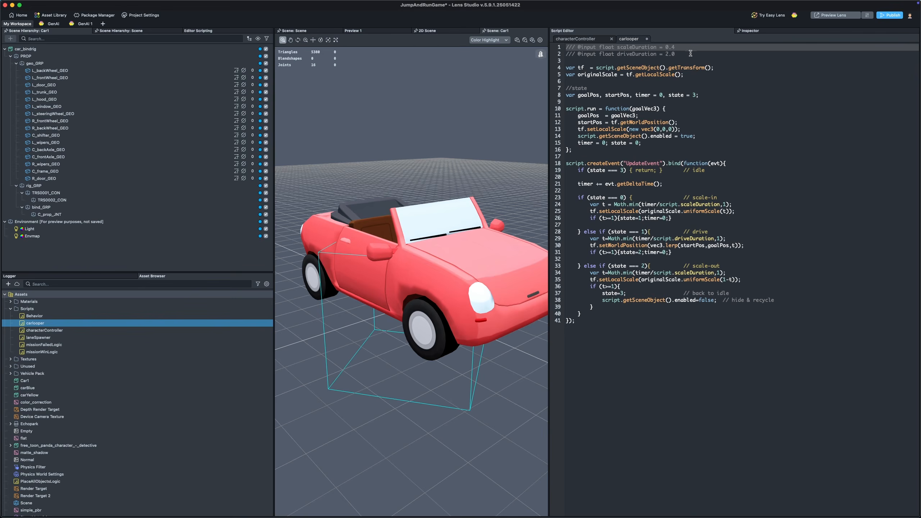
{"action": "left_click_drag", "start_coordinate": [690, 53], "coordinate": [566, 47]}
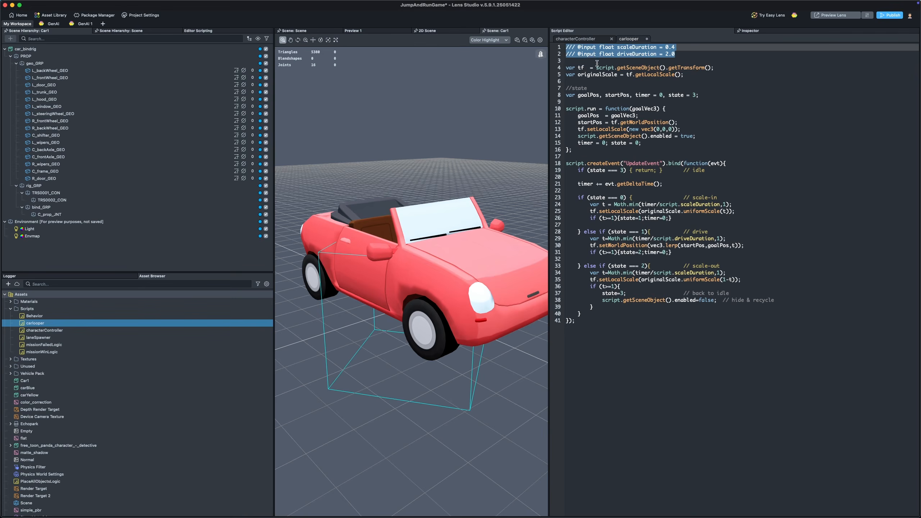
{"action": "left_click", "coordinate": [686, 88]}
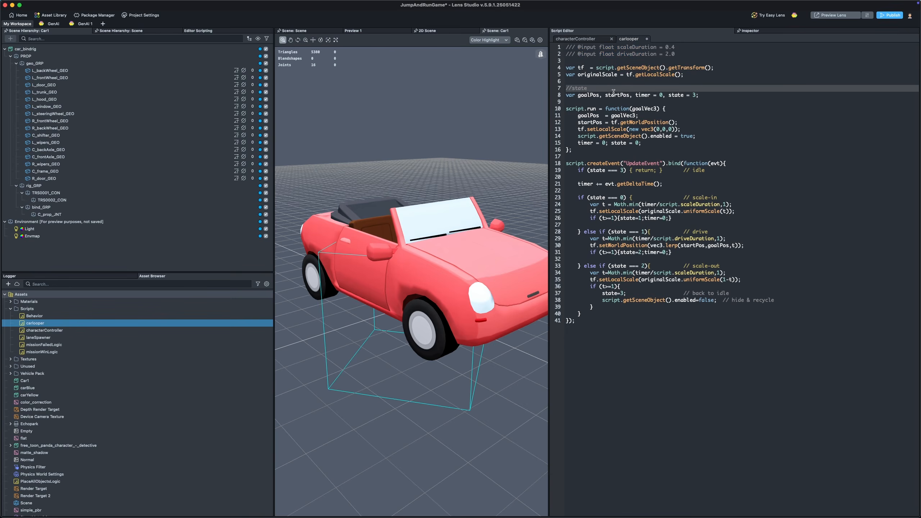
{"action": "double_click", "coordinate": [580, 69]}
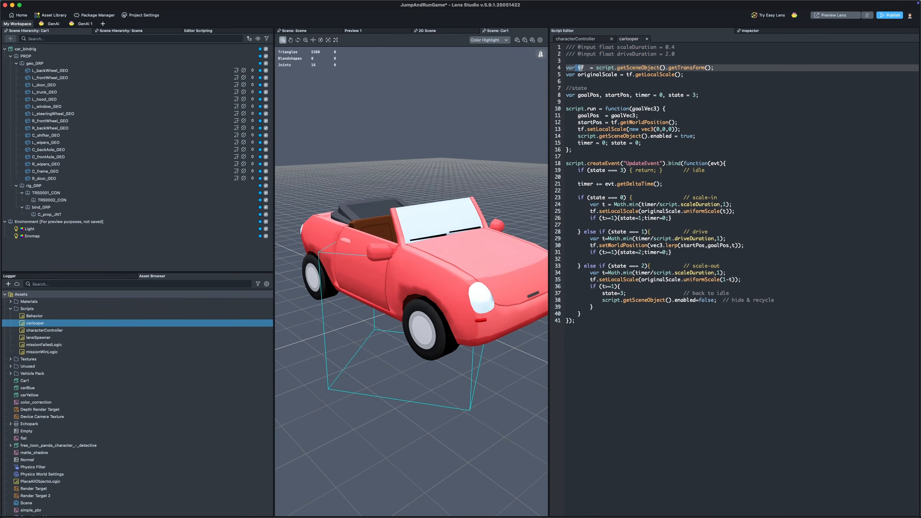
{"action": "left_click_drag", "start_coordinate": [577, 74], "coordinate": [619, 74]}
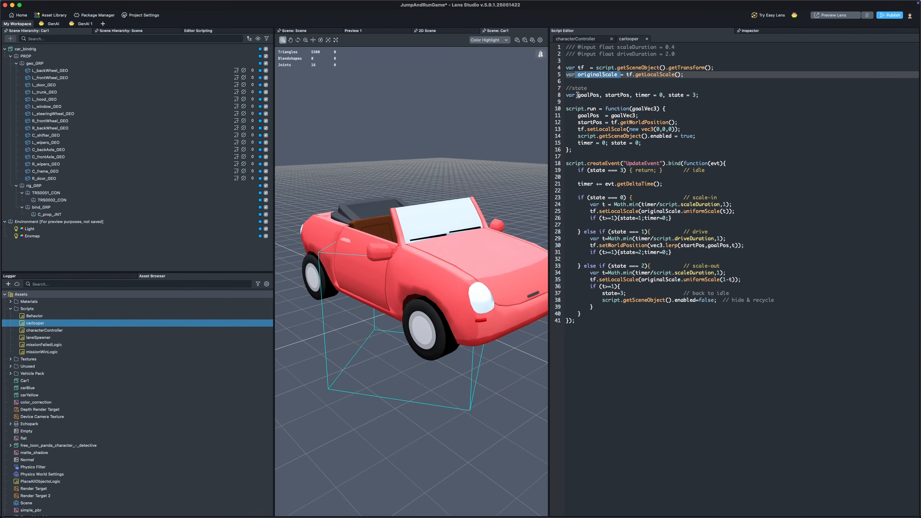
{"action": "left_click_drag", "start_coordinate": [578, 95], "coordinate": [622, 95]}
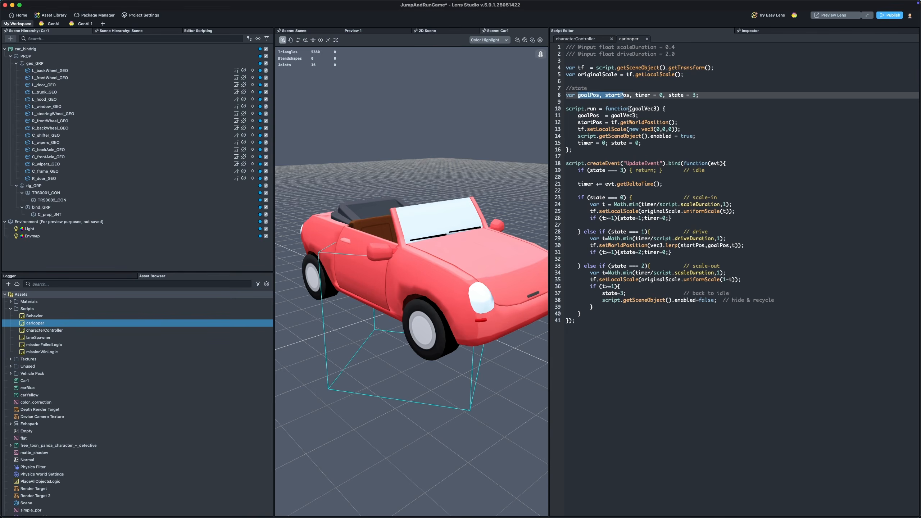
{"action": "left_click_drag", "start_coordinate": [630, 109], "coordinate": [657, 109]}
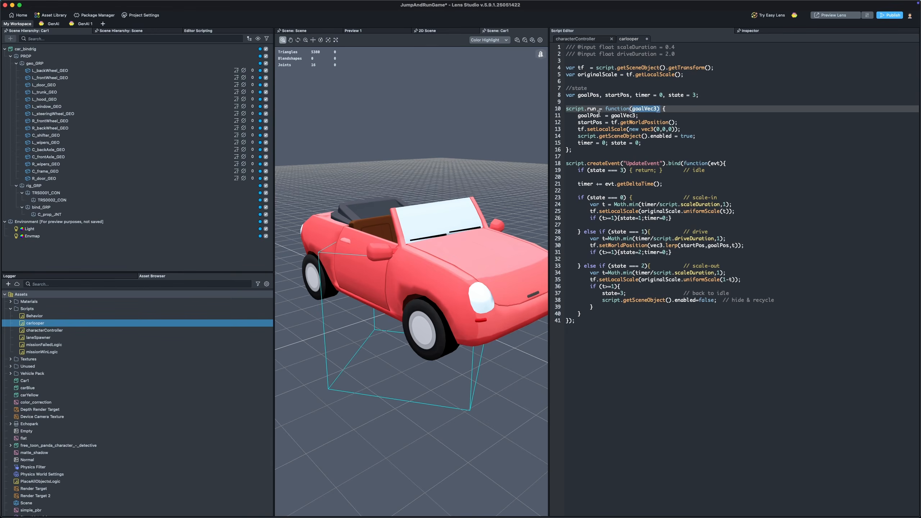
{"action": "left_click", "coordinate": [649, 116]}
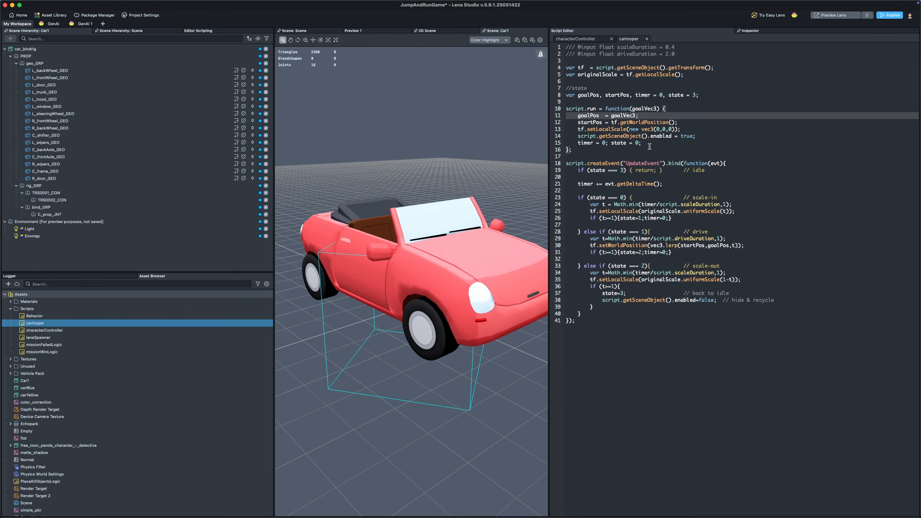
{"action": "left_click_drag", "start_coordinate": [665, 96], "coordinate": [700, 96]}
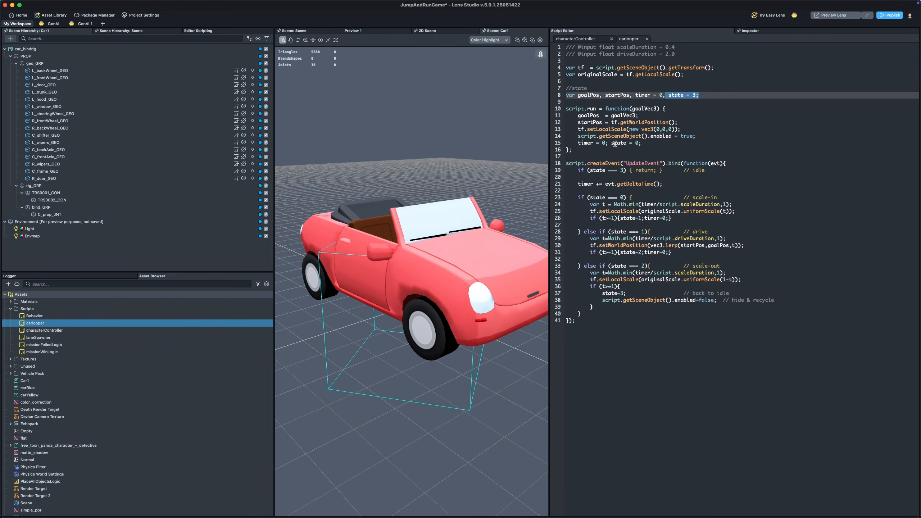
{"action": "left_click_drag", "start_coordinate": [610, 143], "coordinate": [642, 142]}
{"action": "left_click", "coordinate": [646, 147]}
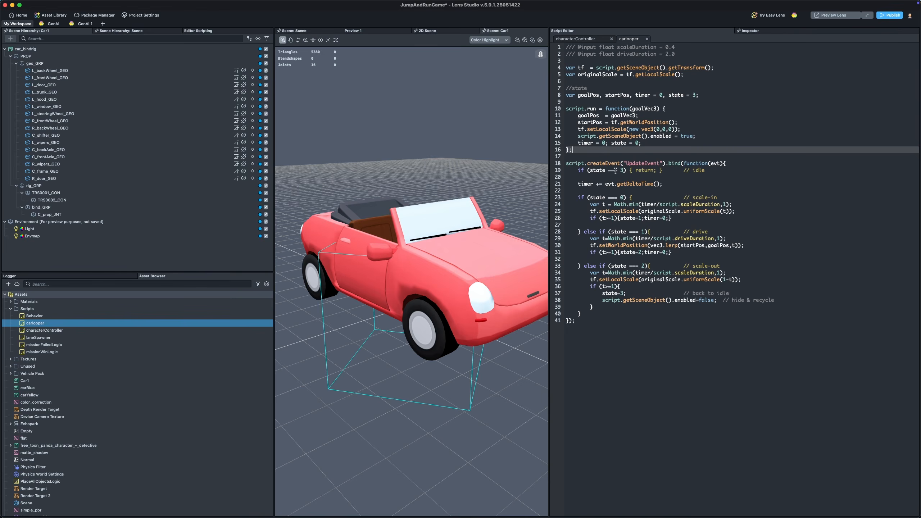
{"action": "left_click_drag", "start_coordinate": [600, 223], "coordinate": [561, 200]}
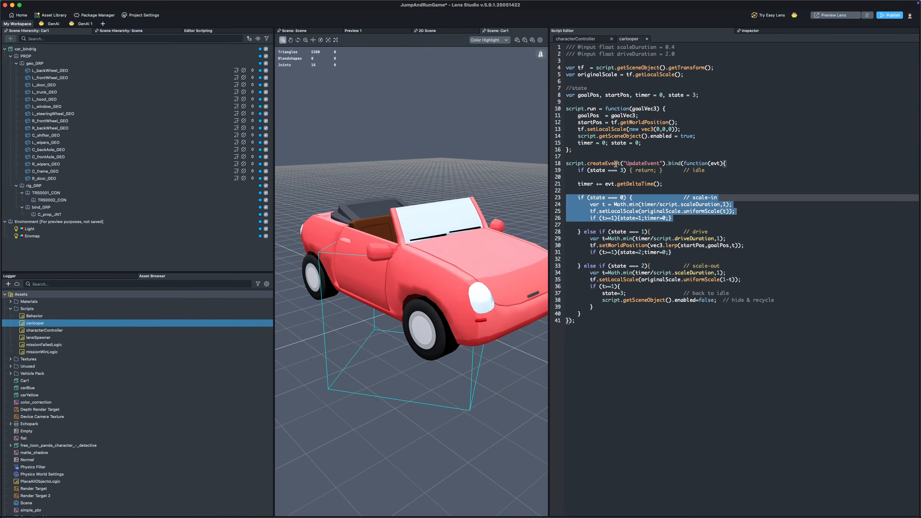
{"action": "left_click", "coordinate": [583, 130]}
{"action": "left_click_drag", "start_coordinate": [583, 129], "coordinate": [695, 136]}
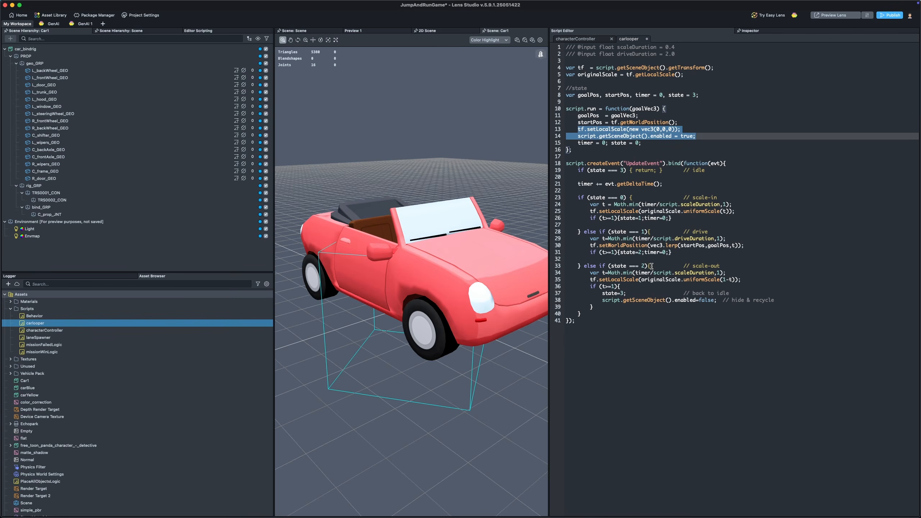
{"action": "left_click", "coordinate": [641, 272]}
{"action": "key", "text": "super+s"}
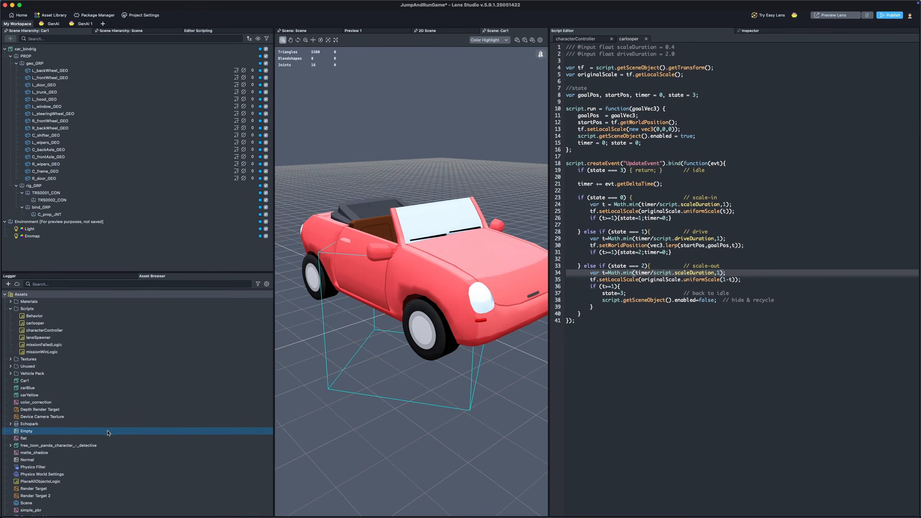
Step: Reopen the main Scene in the preview and select the Street1 object
{"action": "scroll", "coordinate": [107, 432], "scroll_direction": "down", "scroll_amount": 2}
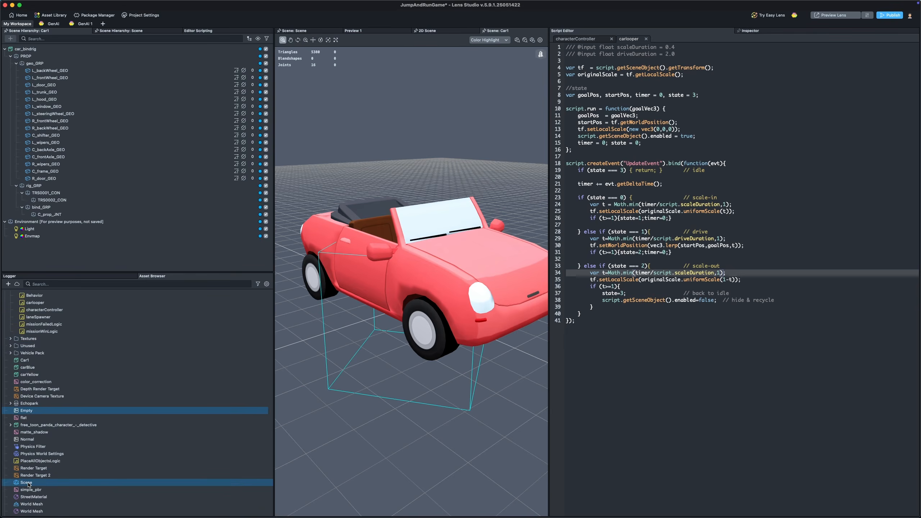
{"action": "double_click", "coordinate": [26, 483]}
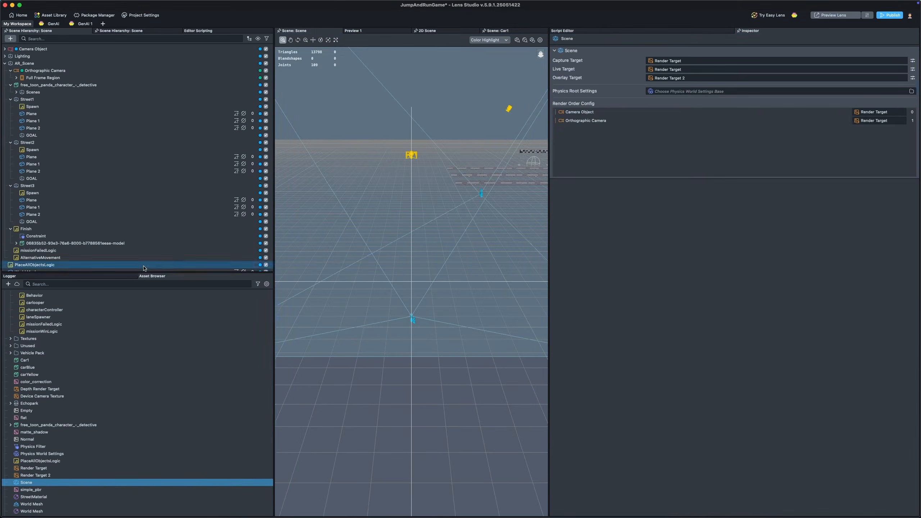
{"action": "left_click", "coordinate": [368, 32]}
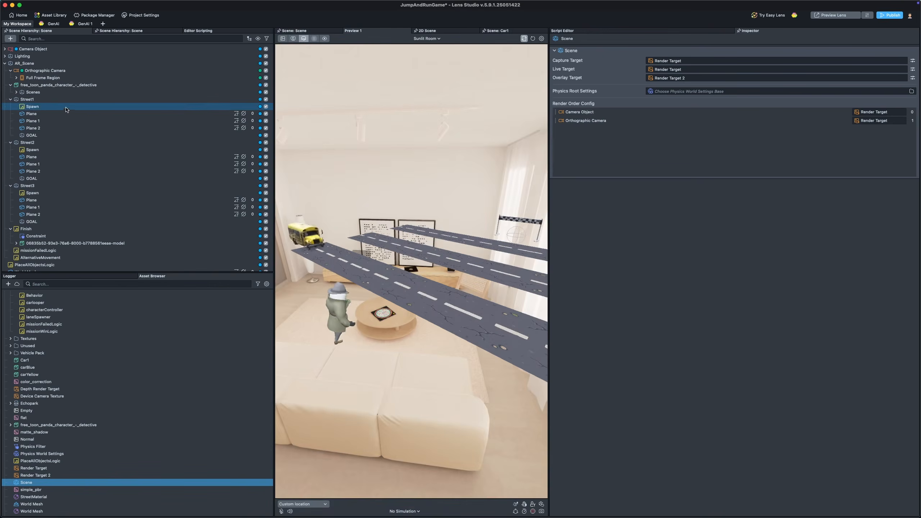
{"action": "left_click", "coordinate": [25, 100]}
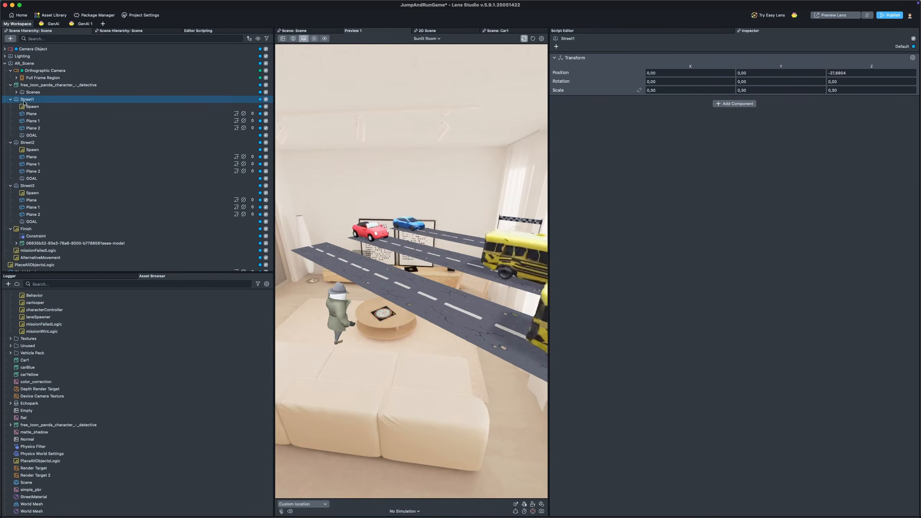
{"action": "left_click", "coordinate": [10, 39]}
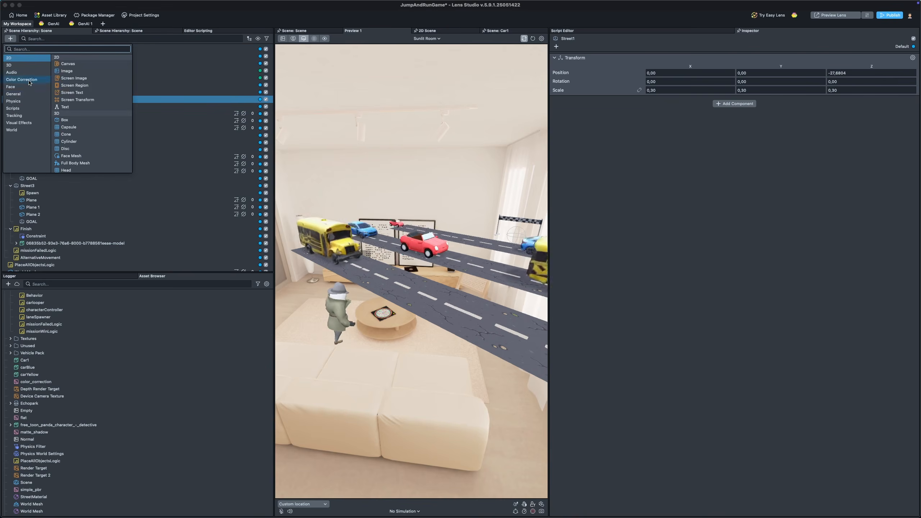
{"action": "left_click", "coordinate": [14, 94]}
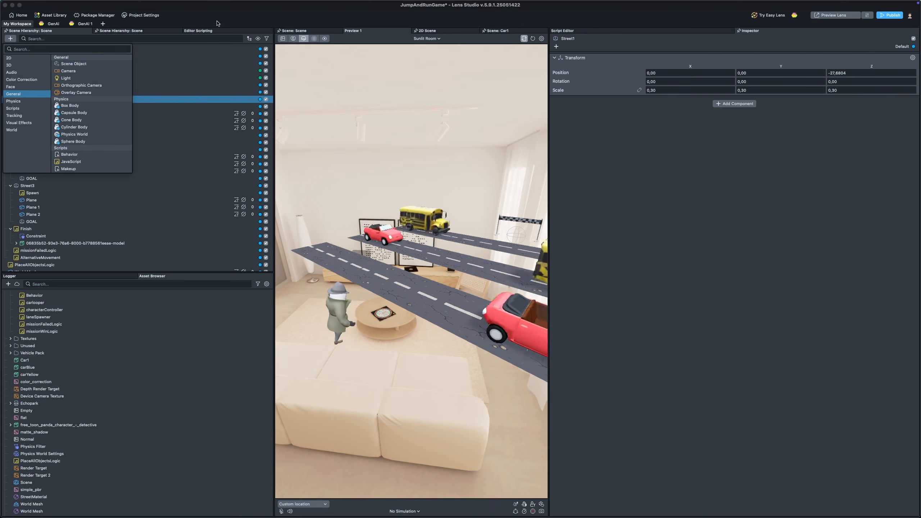
{"action": "left_click", "coordinate": [230, 17]}
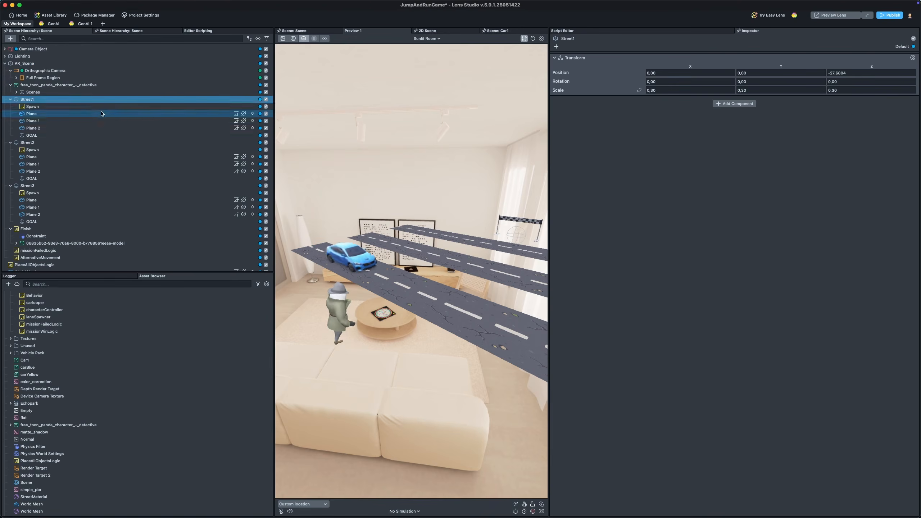
Step: Select Street1's Plane 1 and frame it in the Scene view
{"action": "left_click", "coordinate": [46, 121]}
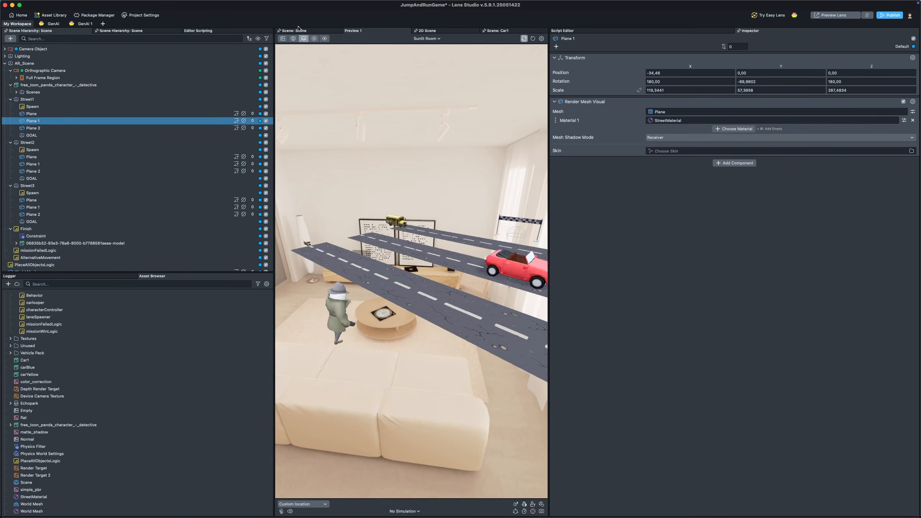
{"action": "left_click", "coordinate": [298, 31]}
{"action": "left_click_drag", "start_coordinate": [465, 149], "coordinate": [421, 168]}
{"action": "scroll", "coordinate": [421, 169], "scroll_direction": "down", "scroll_amount": 3}
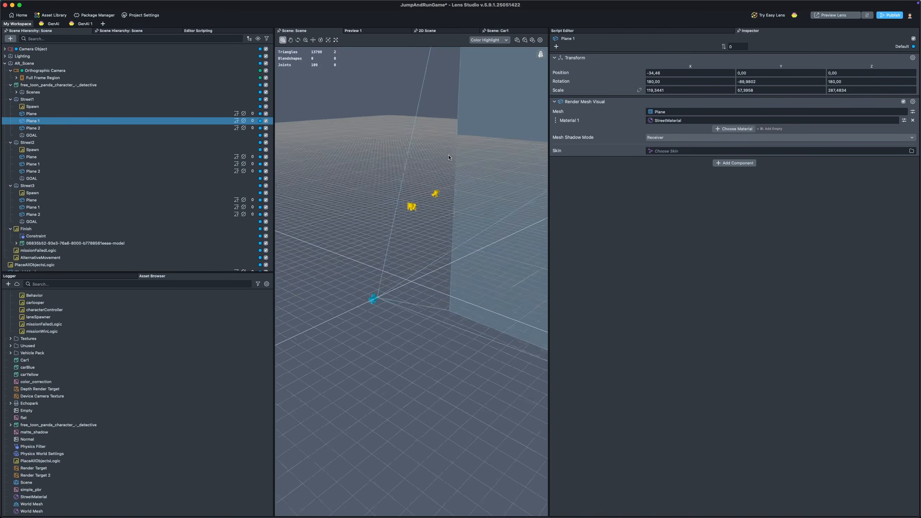
{"action": "right_click_drag", "start_coordinate": [420, 169], "coordinate": [214, 144]}
{"action": "key", "text": "f"}
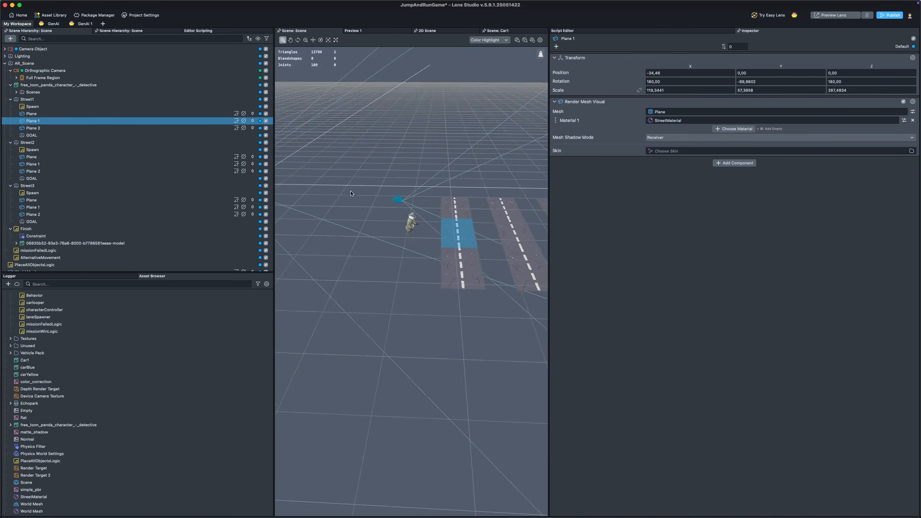
{"action": "left_click", "coordinate": [9, 38]}
{"action": "type", "text": "plane"}
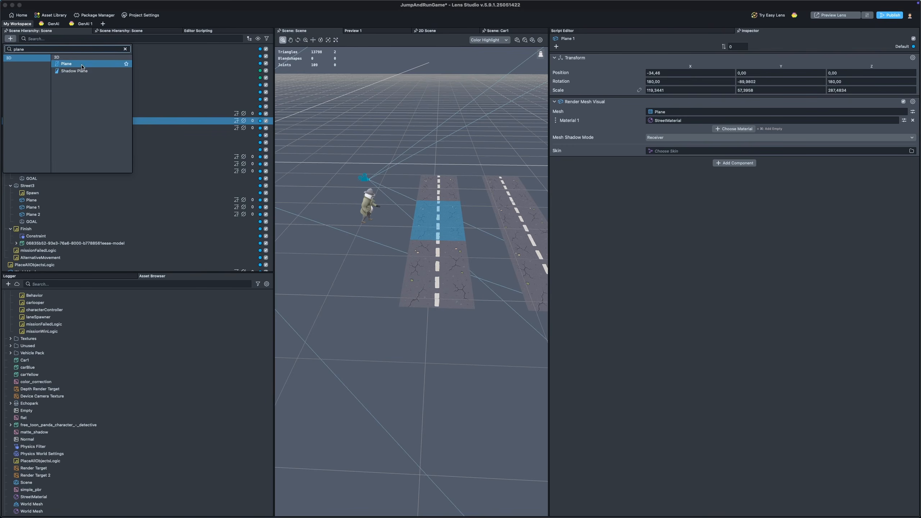
{"action": "left_click", "coordinate": [464, 109]}
{"action": "left_click", "coordinate": [464, 110]}
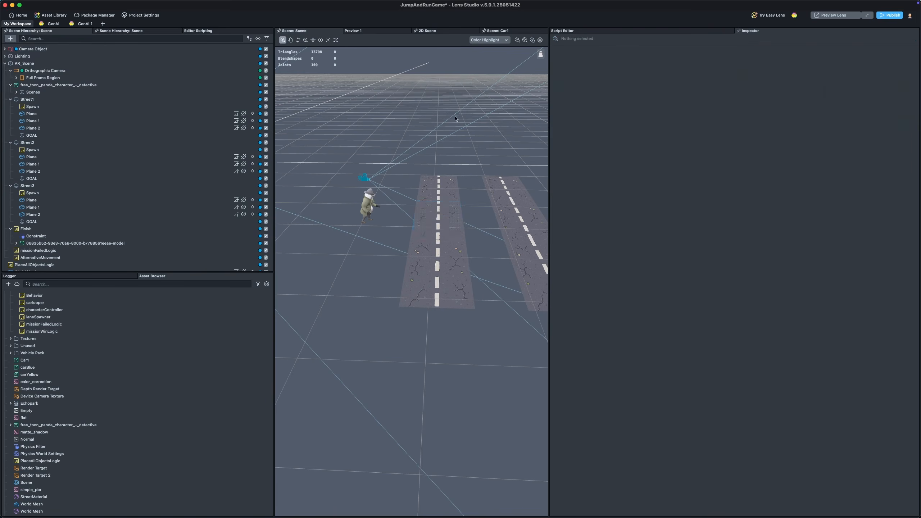
{"action": "scroll", "coordinate": [454, 132], "scroll_direction": "up", "scroll_amount": 5}
{"action": "middle_click_drag", "start_coordinate": [464, 120], "coordinate": [388, 161]}
{"action": "left_click_drag", "start_coordinate": [388, 161], "coordinate": [362, 152], "text": "alt"}
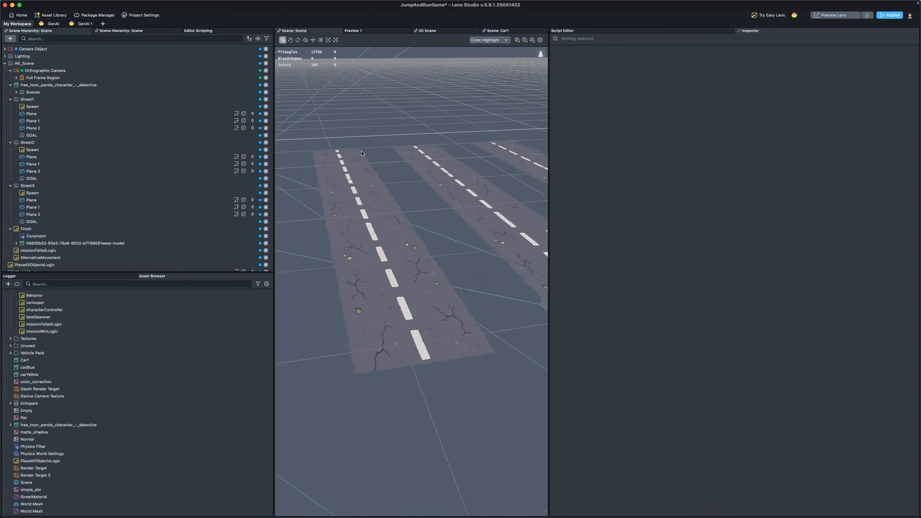
{"action": "middle_click_drag", "start_coordinate": [362, 151], "coordinate": [403, 166]}
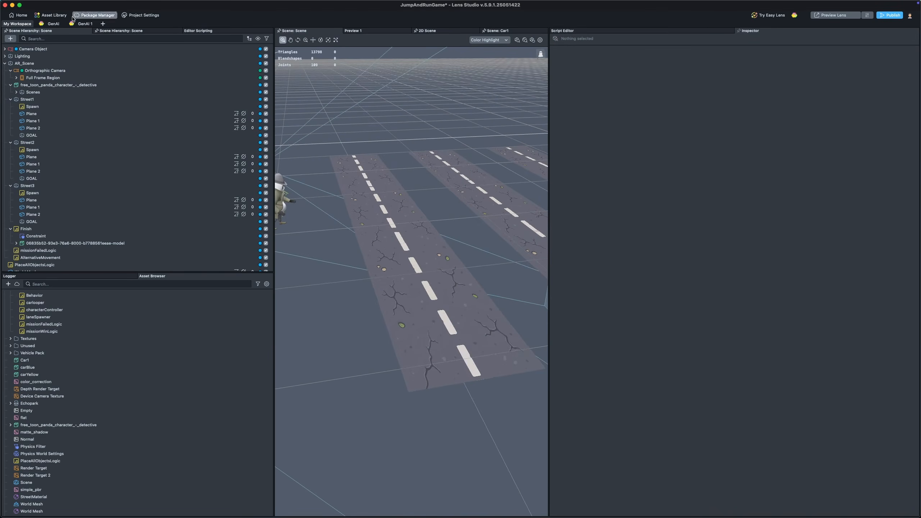
Step: Open the GenAI Texture generator and generate a texture from the prompt "street texture"
{"action": "left_click", "coordinate": [53, 24]}
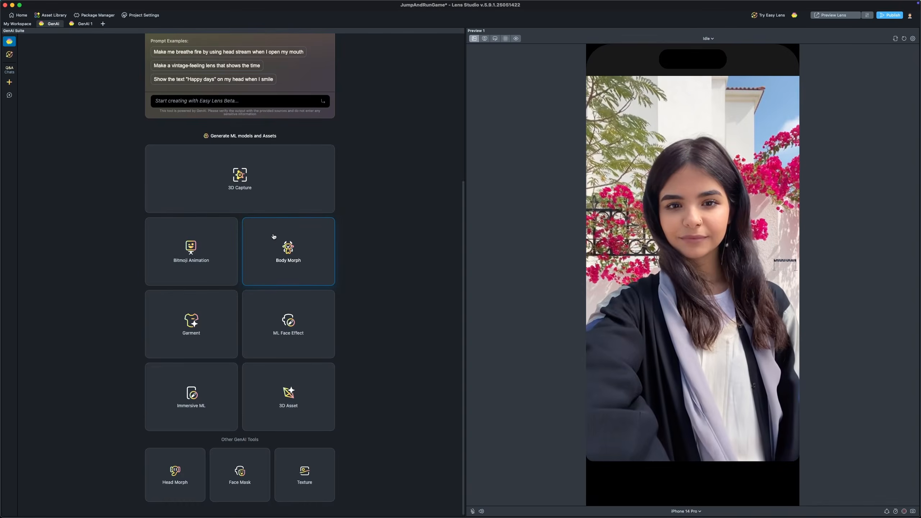
{"action": "left_click", "coordinate": [311, 473]}
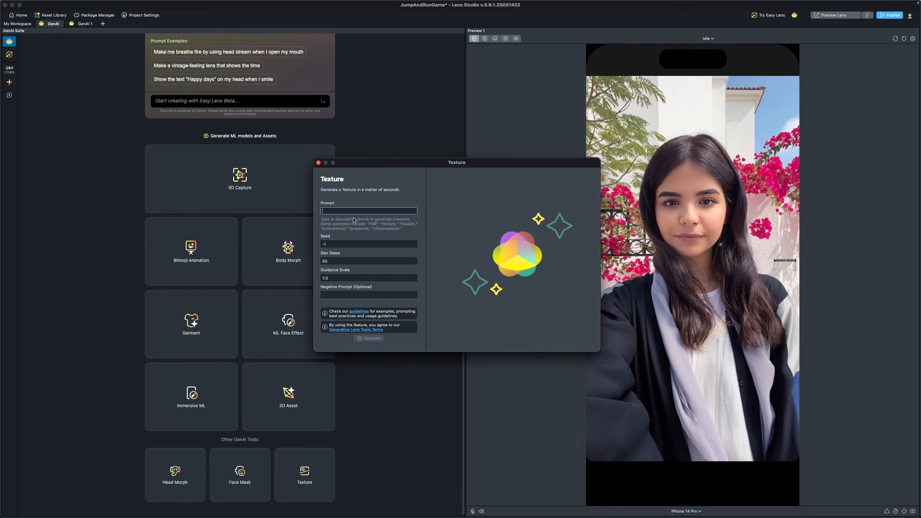
{"action": "type", "text": "s"}
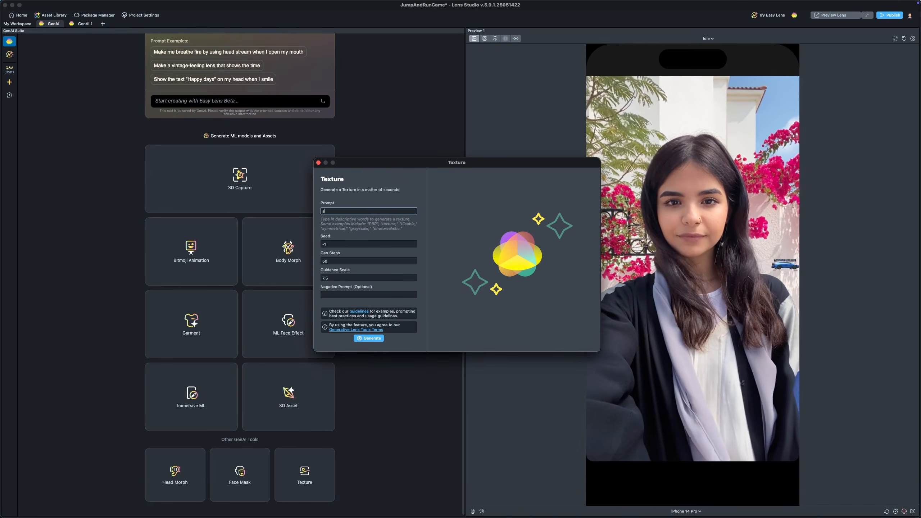
{"action": "type", "text": "treet texture"}
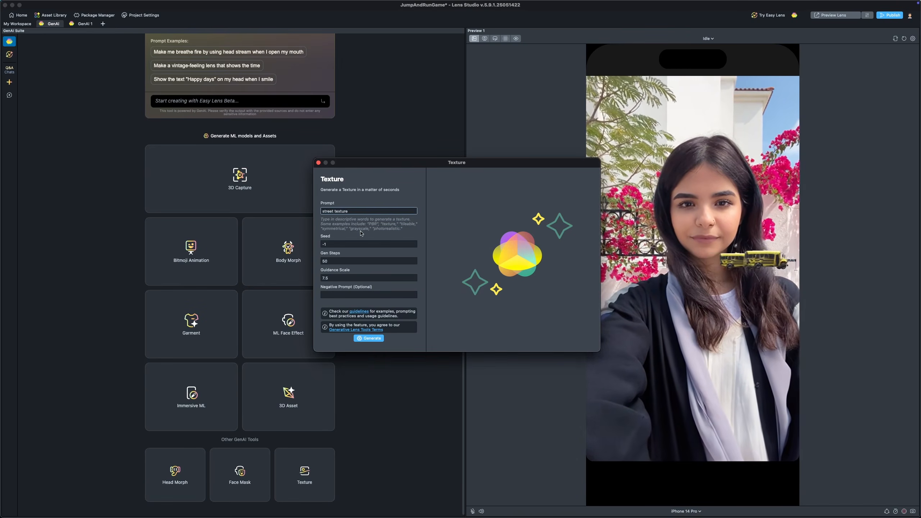
{"action": "left_click", "coordinate": [373, 340]}
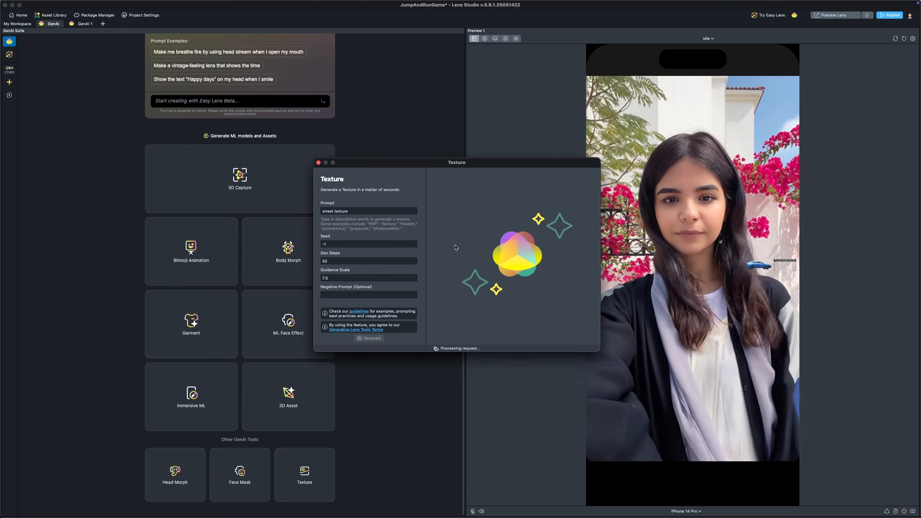
Step: Create a new Simple PBR material in the assets and name it SimpleStreet
{"action": "left_click", "coordinate": [20, 24]}
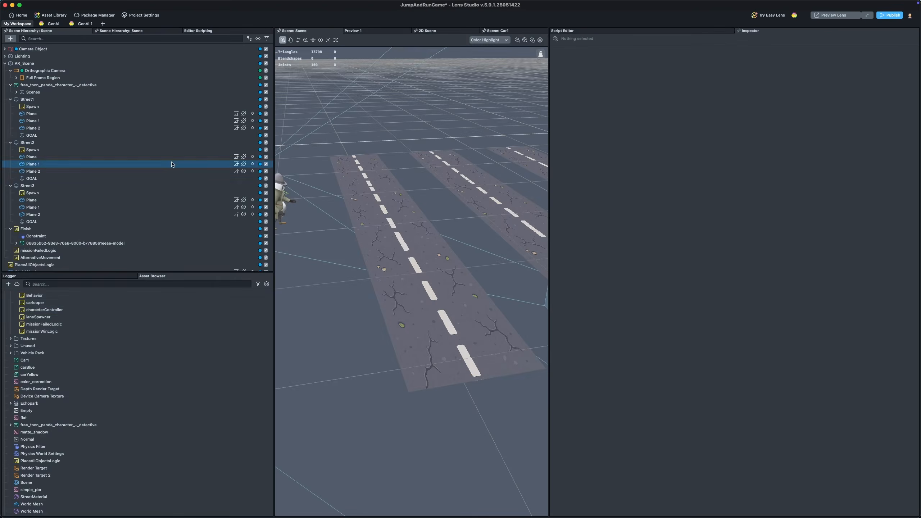
{"action": "scroll", "coordinate": [14, 308], "scroll_direction": "up", "scroll_amount": 3}
{"action": "left_click", "coordinate": [7, 285]}
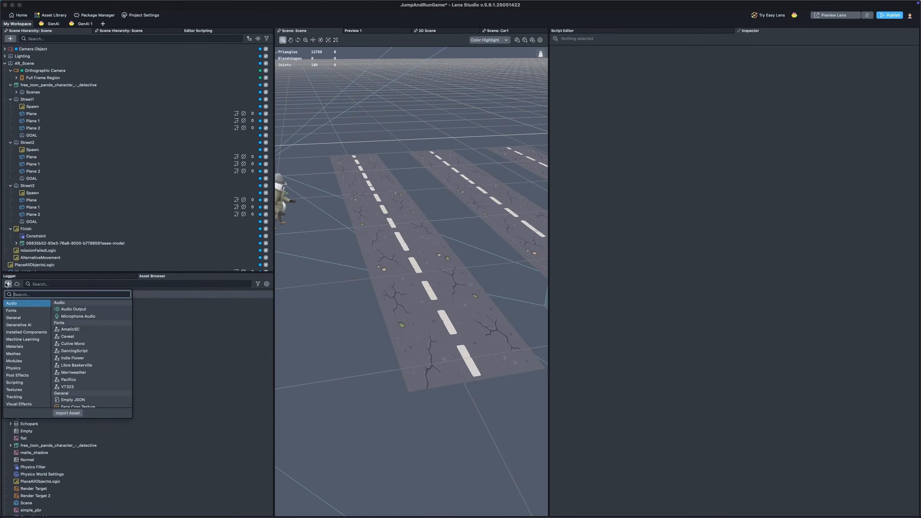
{"action": "type", "text": "mater"}
{"action": "key", "text": "Return"}
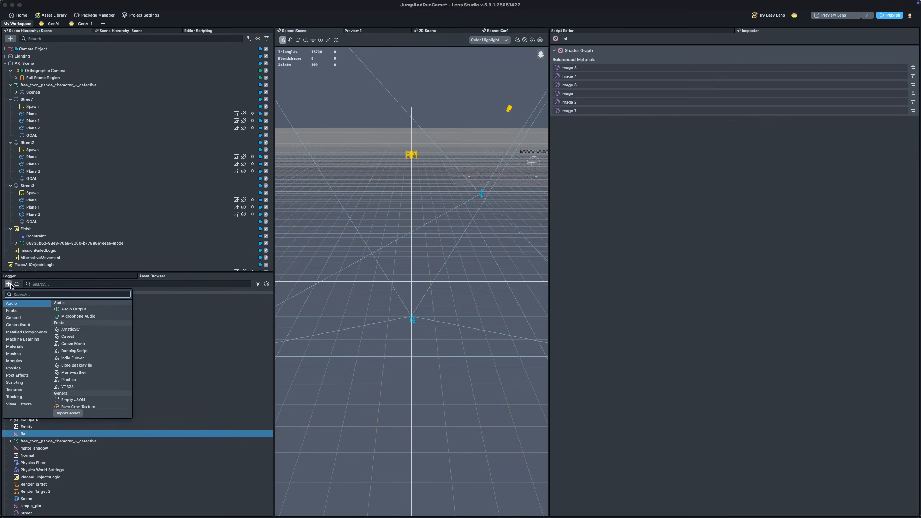
{"action": "type", "text": "pbr"}
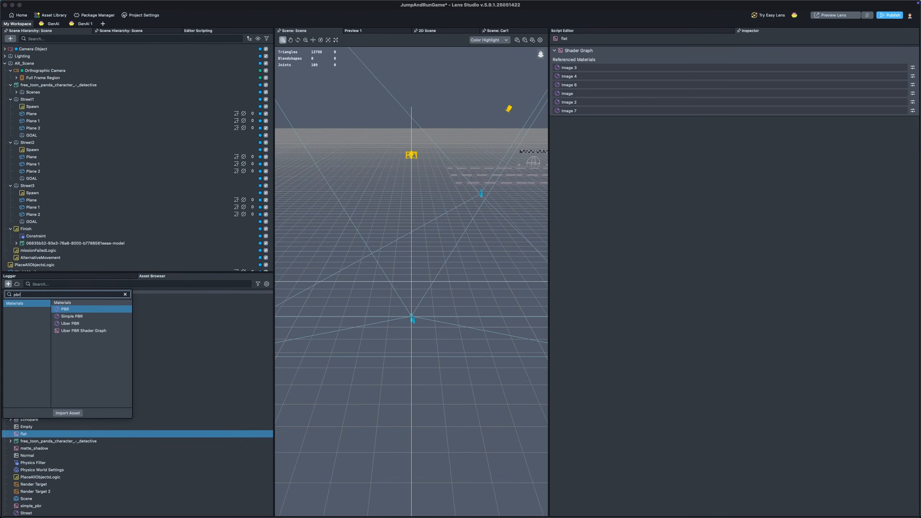
{"action": "key", "text": "Down"}
{"action": "key", "text": "Return"}
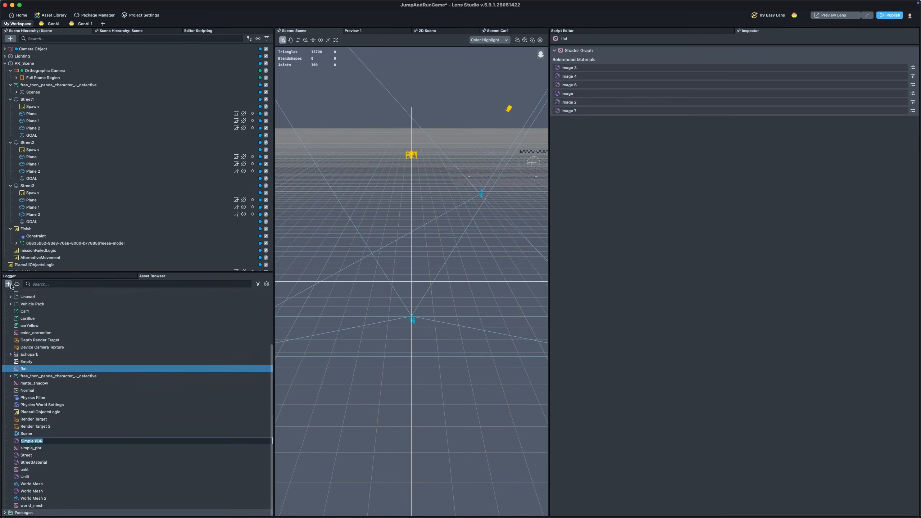
{"action": "type", "text": "Si"}
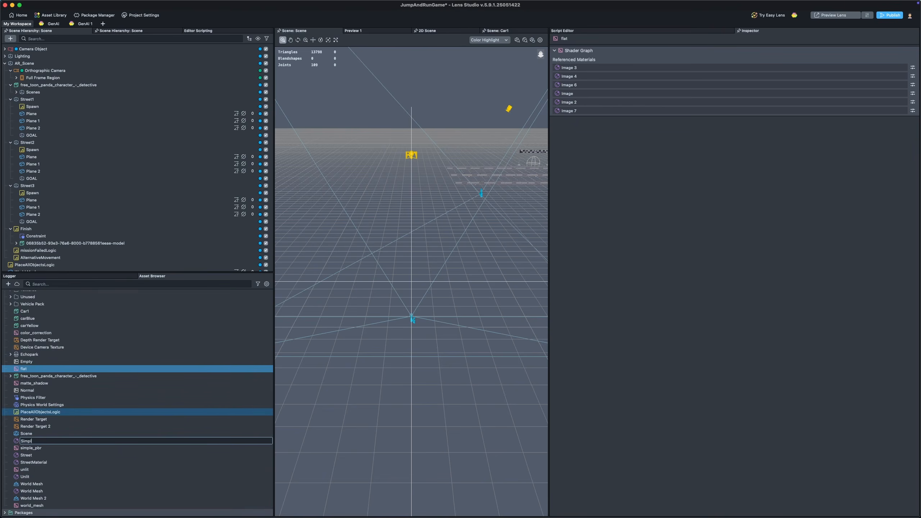
{"action": "key", "text": "Return"}
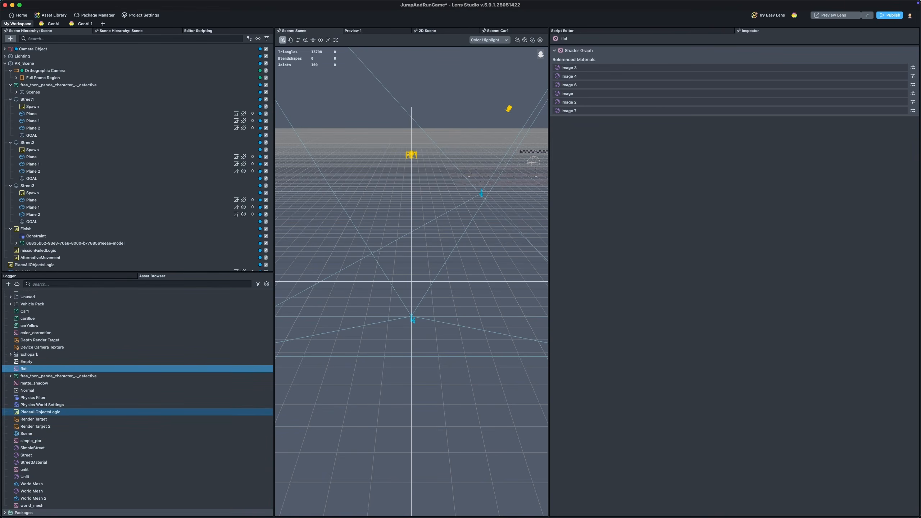
{"action": "left_click", "coordinate": [60, 448]}
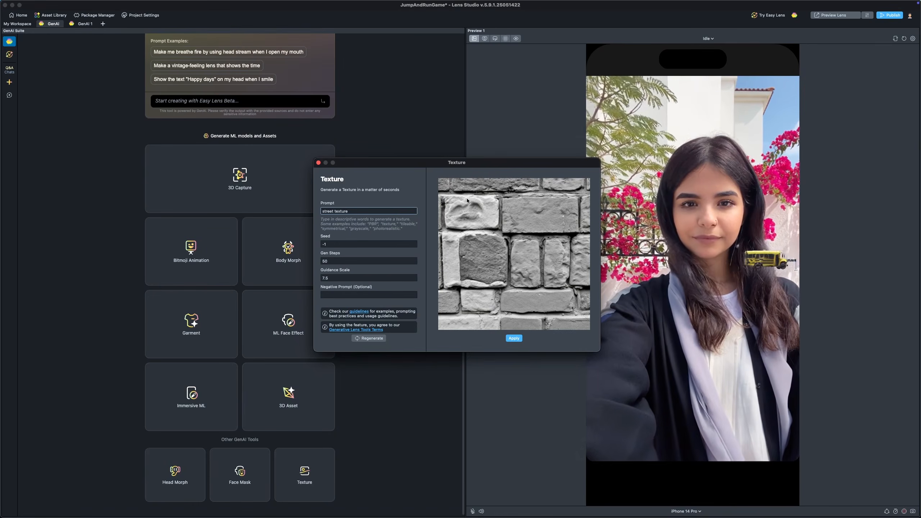
Step: Regenerate the texture with the prompt "stylized street"
{"action": "left_click_drag", "start_coordinate": [352, 210], "coordinate": [283, 209]}
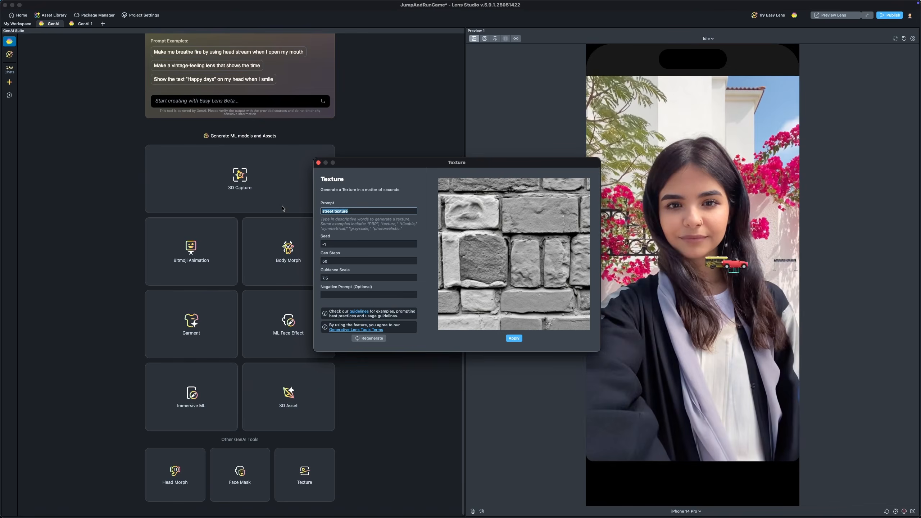
{"action": "type", "text": "stylize"}
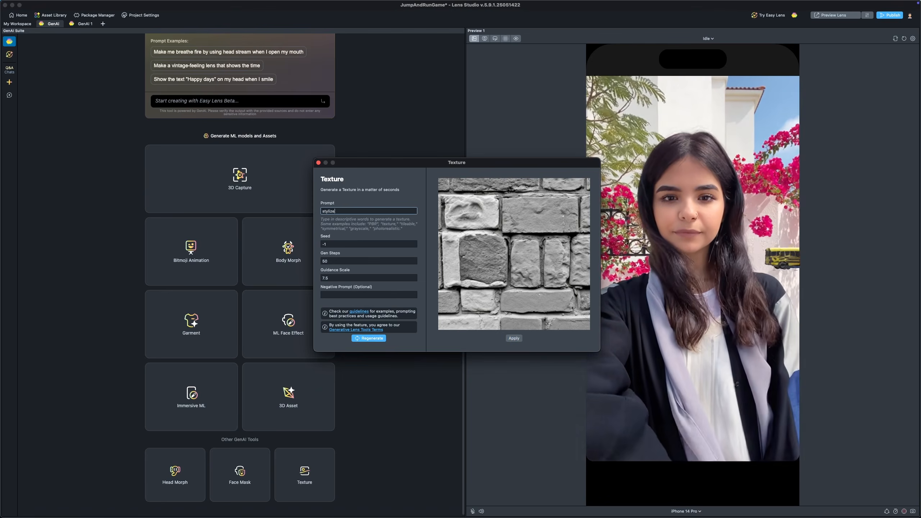
{"action": "type", "text": "d street"}
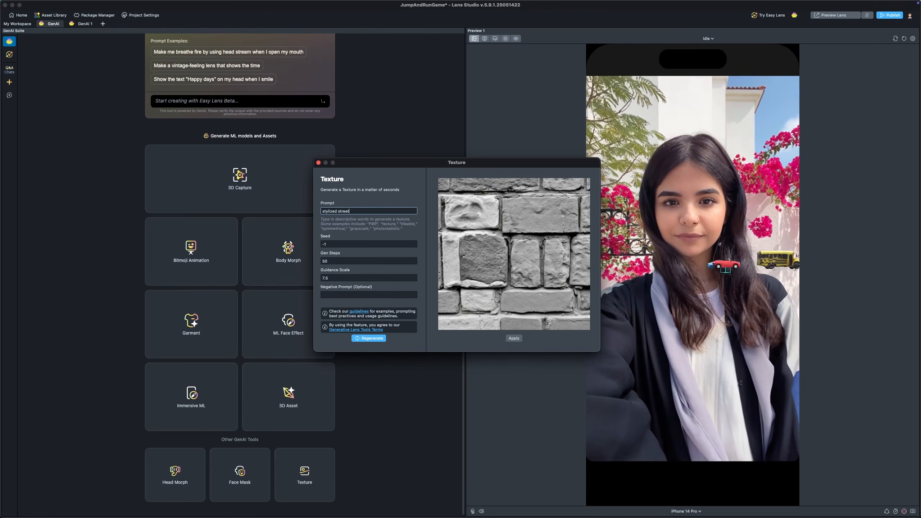
{"action": "left_click", "coordinate": [377, 339]}
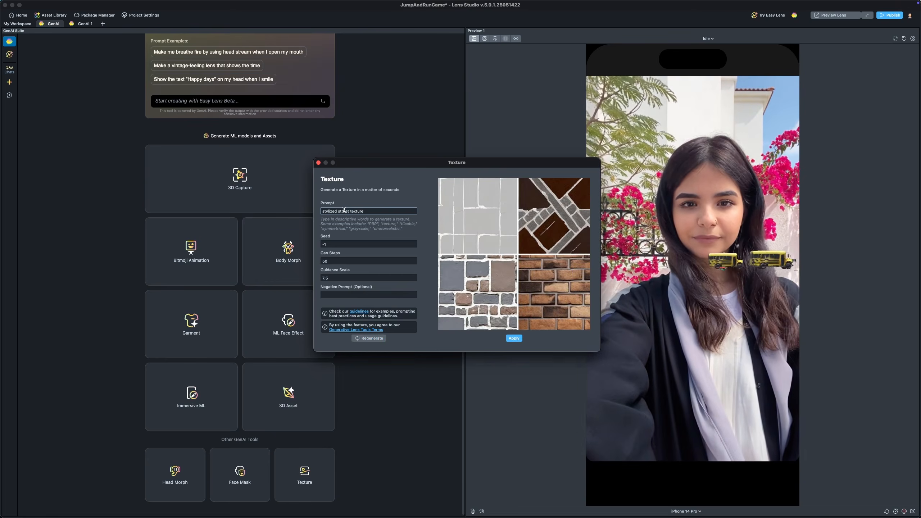
Step: Change the texture prompt to "stylized road texture"
{"action": "double_click", "coordinate": [344, 211]}
{"action": "type", "text": "roa"}
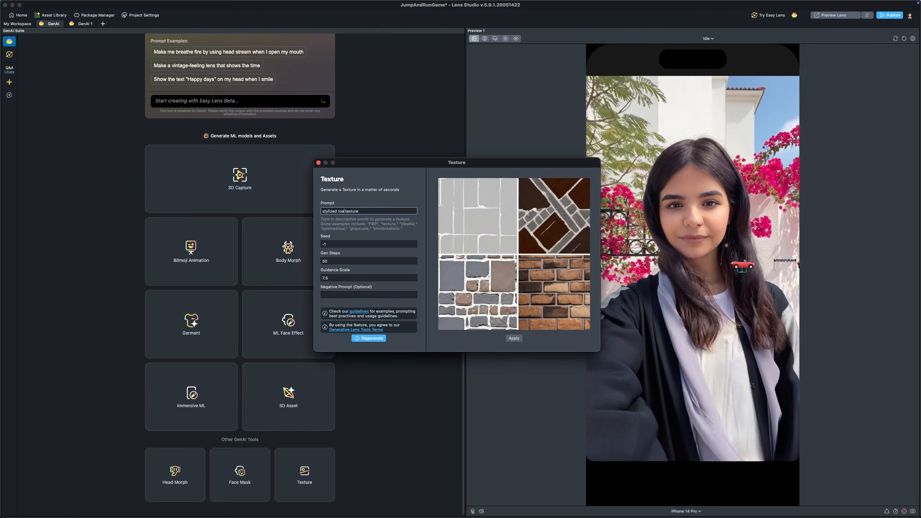
{"action": "type", "text": "d"}
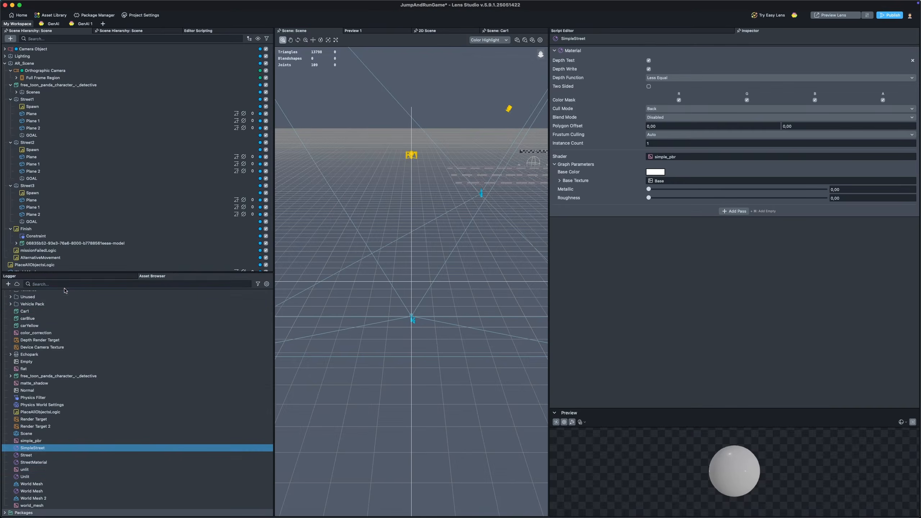
Step: Assign streetTexture as the SimpleStreet material's Base Texture and set its Roughness to 1
{"action": "left_click", "coordinate": [63, 285]}
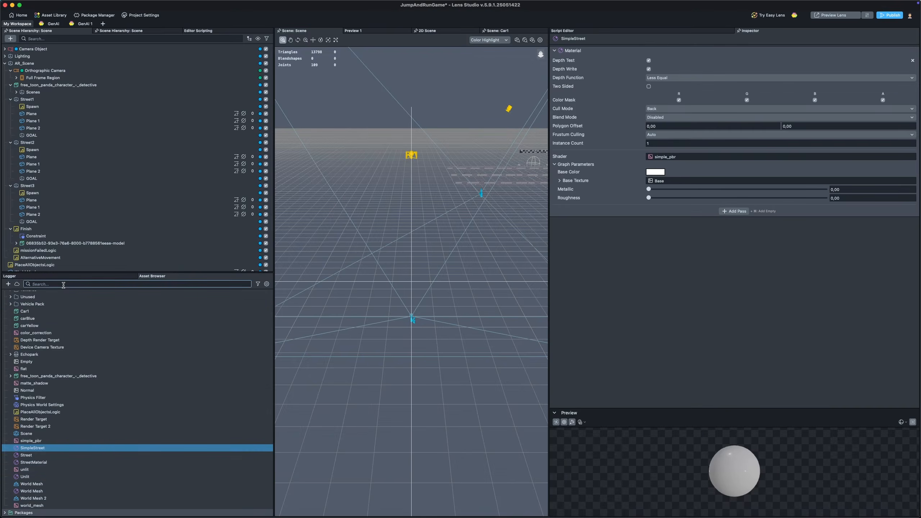
{"action": "type", "text": "street"}
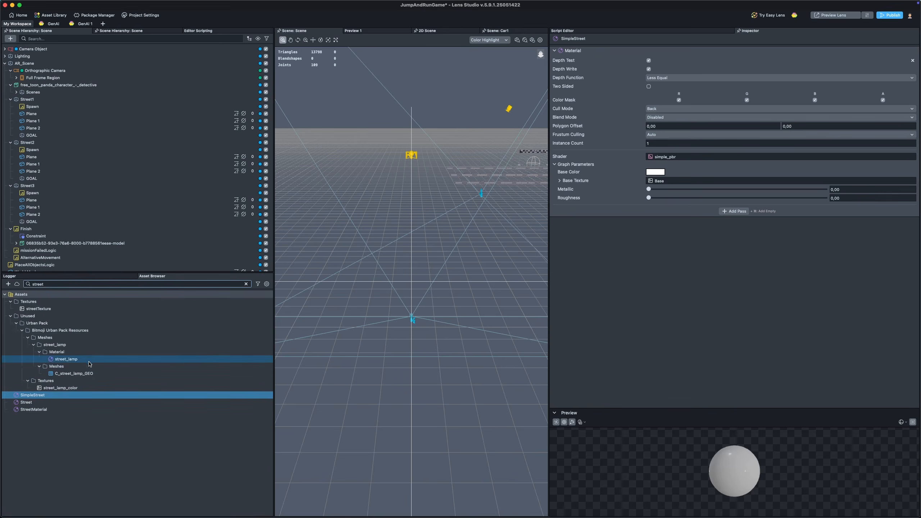
{"action": "left_click_drag", "start_coordinate": [39, 308], "coordinate": [653, 194]}
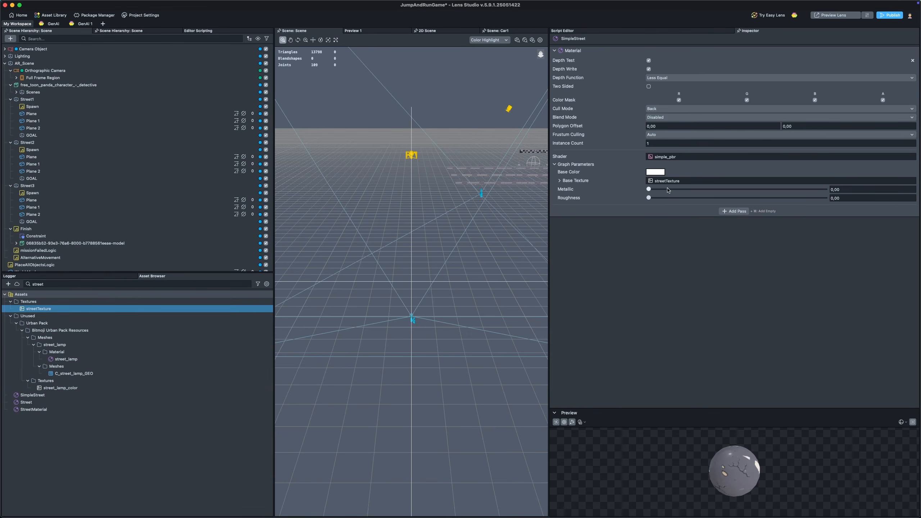
{"action": "left_click_drag", "start_coordinate": [652, 198], "coordinate": [827, 198]}
Step: Inspect Street1's lane planes in the Scene view and select its Spawn object
{"action": "left_click_drag", "start_coordinate": [727, 459], "coordinate": [753, 481]}
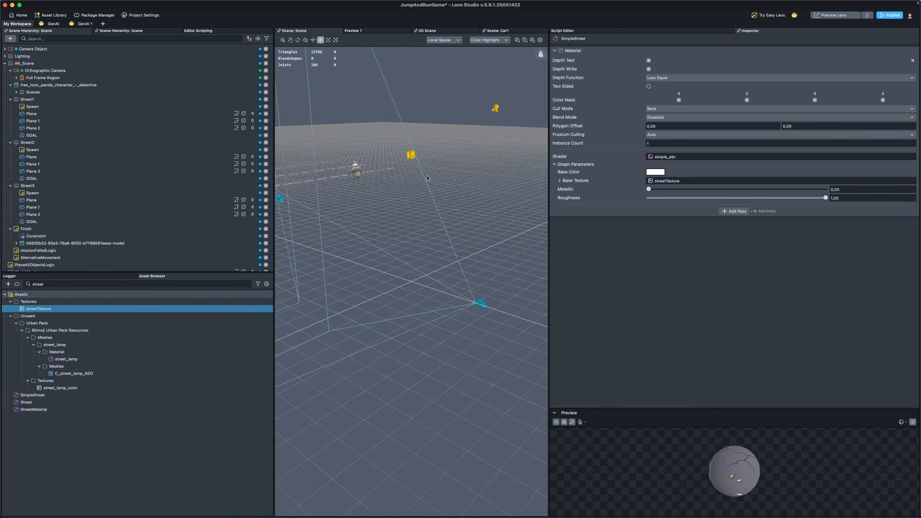
{"action": "middle_click_drag", "start_coordinate": [428, 178], "coordinate": [602, 243]}
{"action": "scroll", "coordinate": [341, 138], "scroll_direction": "up", "scroll_amount": 5}
{"action": "middle_click_drag", "start_coordinate": [341, 138], "coordinate": [405, 203]}
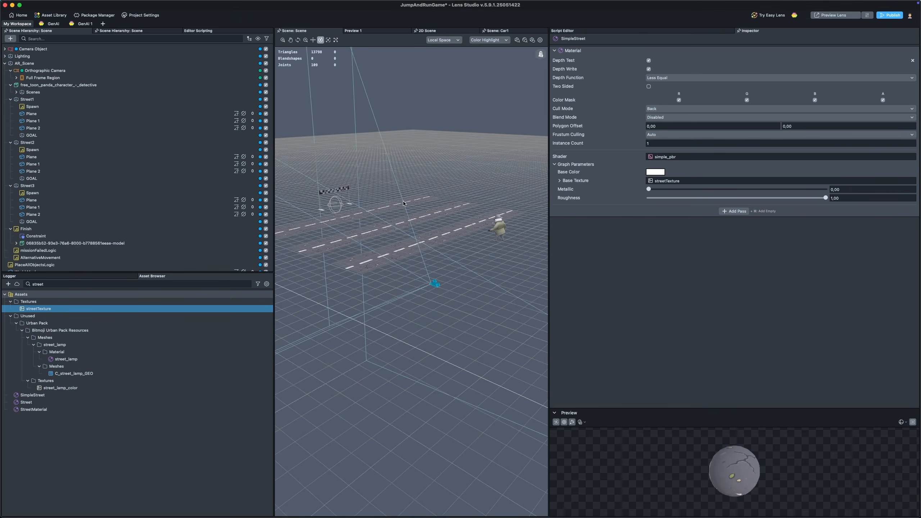
{"action": "left_click", "coordinate": [383, 251]}
{"action": "scroll", "coordinate": [384, 254], "scroll_direction": "up", "scroll_amount": 3}
{"action": "middle_click_drag", "start_coordinate": [466, 281], "coordinate": [505, 316]}
{"action": "scroll", "coordinate": [505, 315], "scroll_direction": "up", "scroll_amount": 3}
{"action": "middle_click_drag", "start_coordinate": [406, 216], "coordinate": [388, 142]}
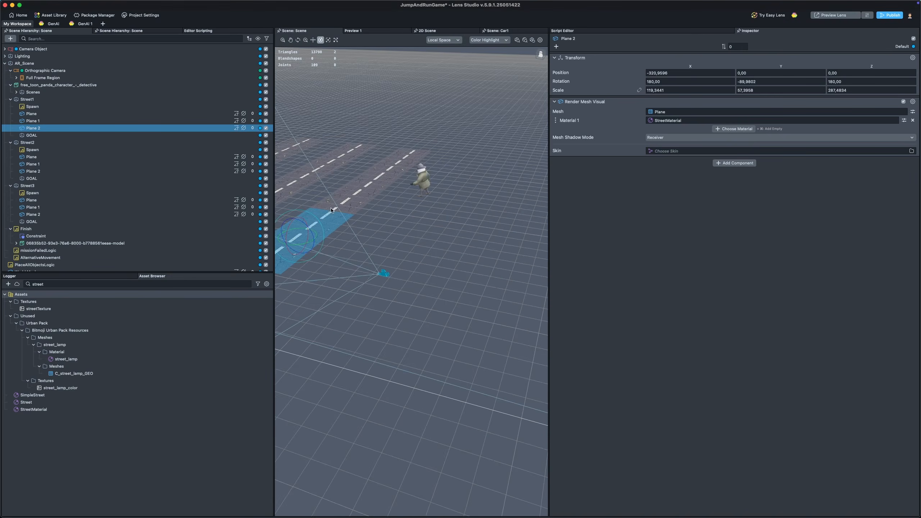
{"action": "mouse_move", "coordinate": [440, 128]}
{"action": "right_mouse_down"}
{"action": "mouse_move", "coordinate": [406, 118]}
{"action": "mouse_move", "coordinate": [446, 126]}
{"action": "mouse_move", "coordinate": [434, 122]}
{"action": "right_mouse_up"}
{"action": "key", "text": "w"}
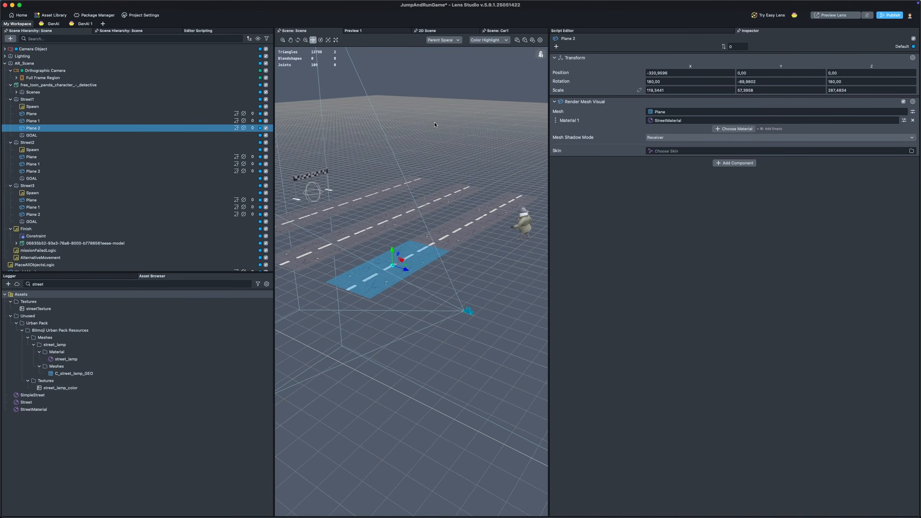
{"action": "middle_click_drag", "start_coordinate": [434, 125], "coordinate": [576, 206]}
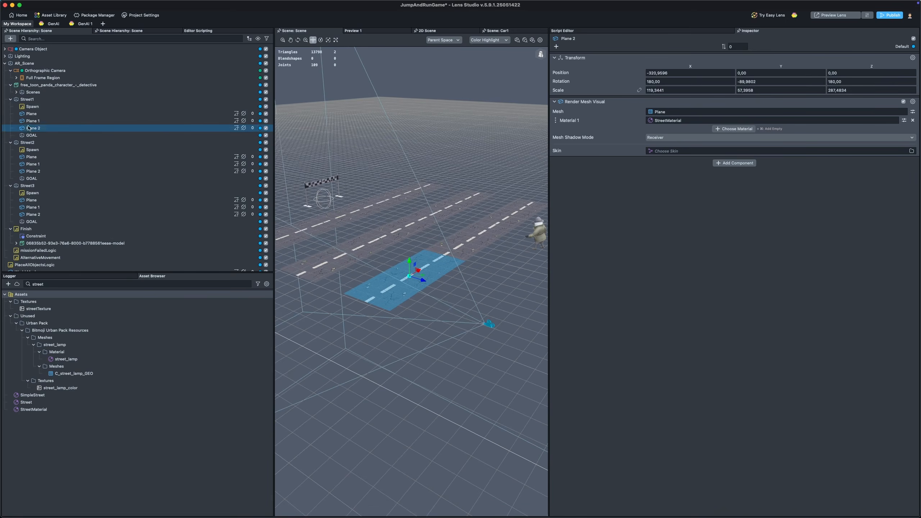
{"action": "left_click", "coordinate": [36, 106]}
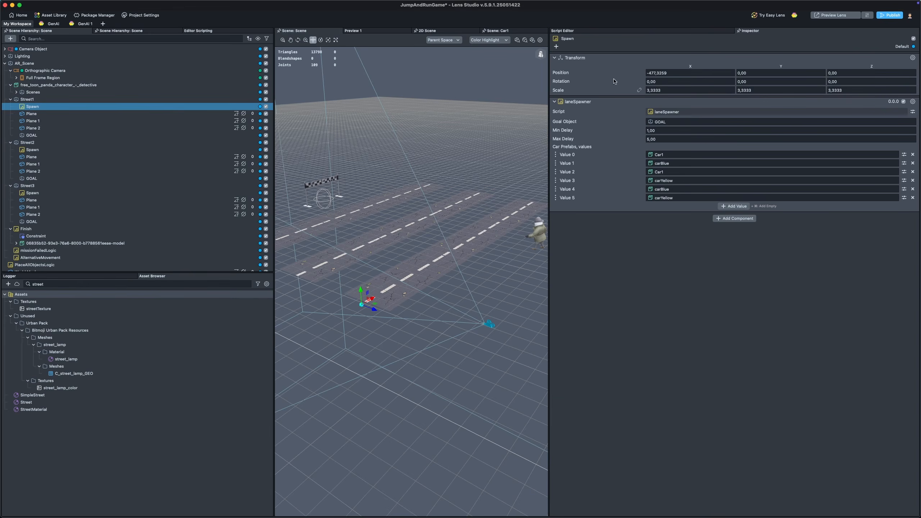
Step: Open the laneSpawner script and review its inputs, prefab pooling and spawn logic alongside the carlooper script
{"action": "left_click", "coordinate": [605, 34]}
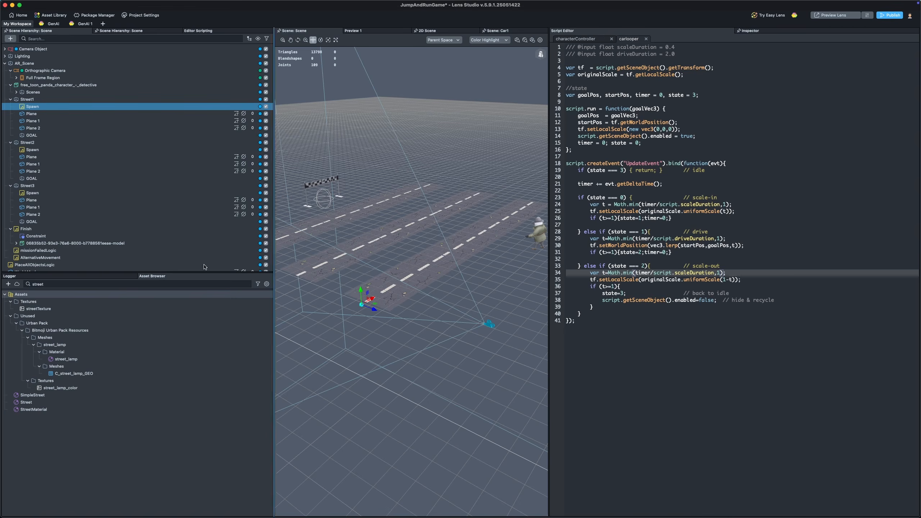
{"action": "double_click", "coordinate": [86, 284]}
{"action": "type", "text": "lane s"}
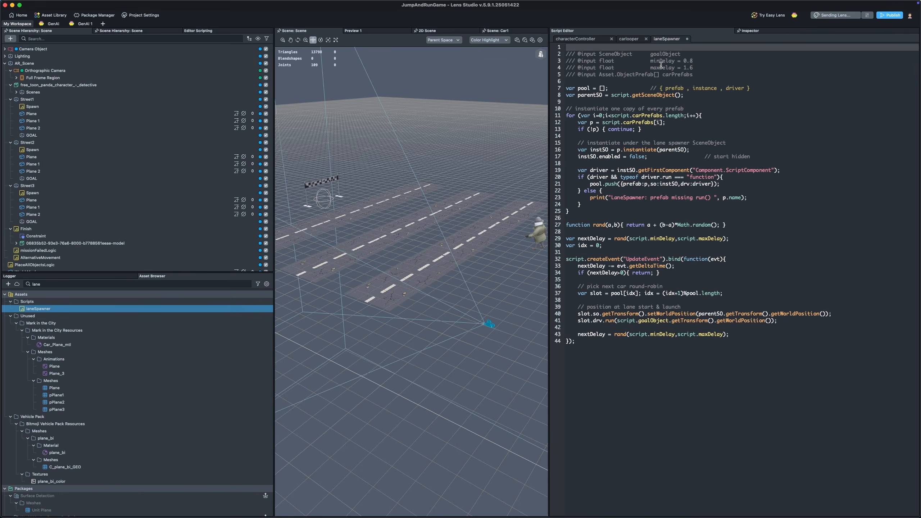
{"action": "left_click_drag", "start_coordinate": [705, 68], "coordinate": [565, 61]}
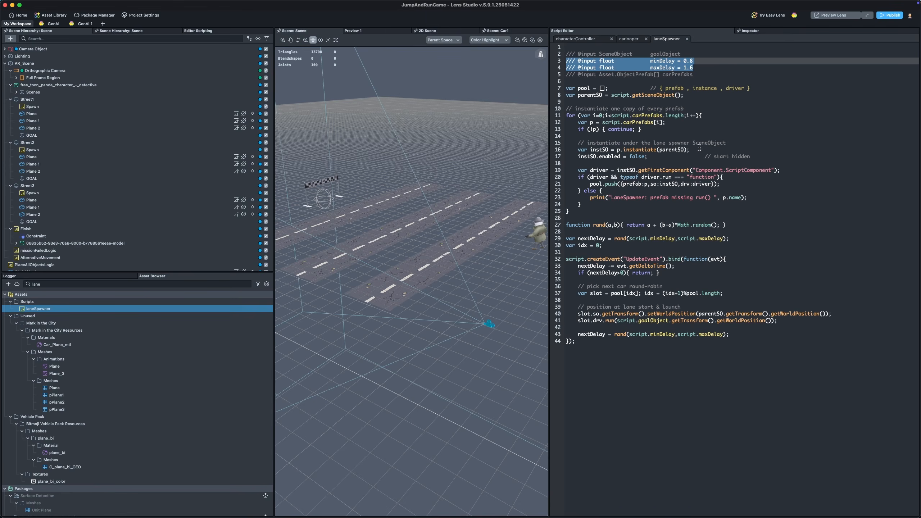
{"action": "left_click_drag", "start_coordinate": [575, 158], "coordinate": [678, 157]}
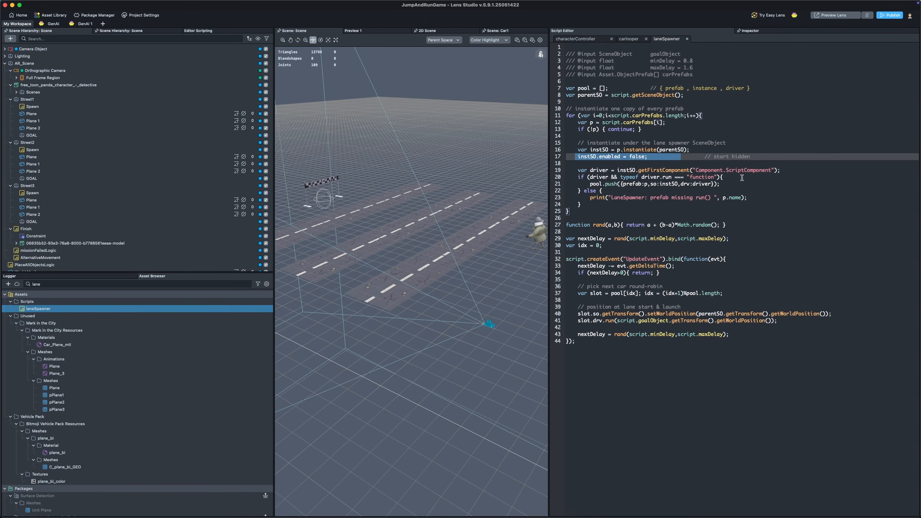
{"action": "left_click", "coordinate": [631, 39]}
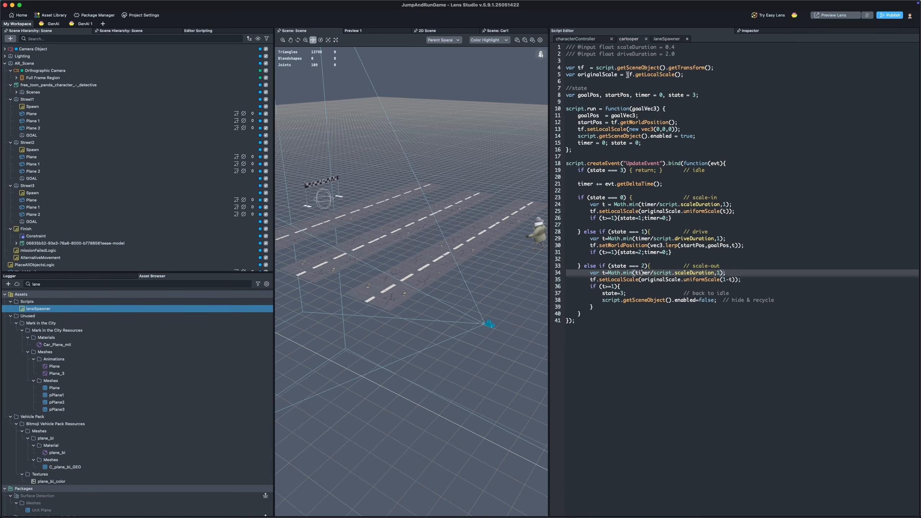
{"action": "left_click", "coordinate": [666, 39]}
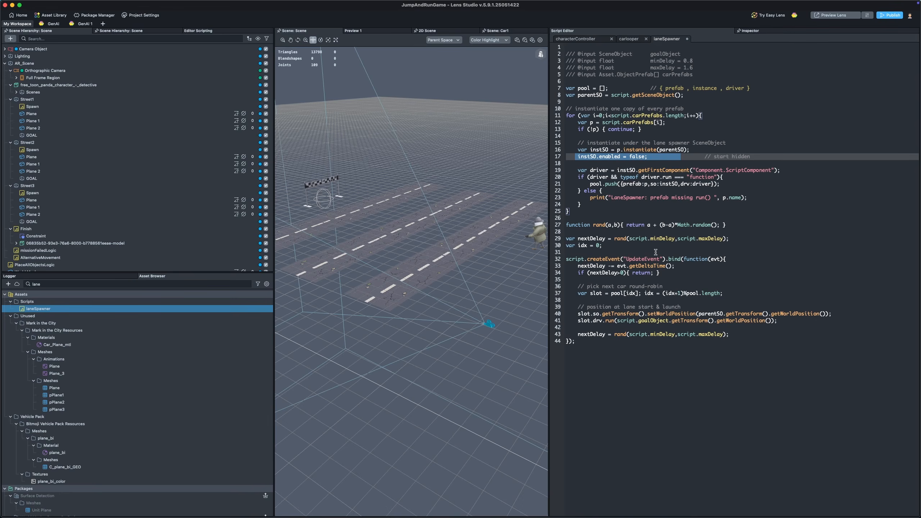
{"action": "left_click_drag", "start_coordinate": [595, 214], "coordinate": [544, 117]}
{"action": "left_click_drag", "start_coordinate": [609, 88], "coordinate": [555, 88]}
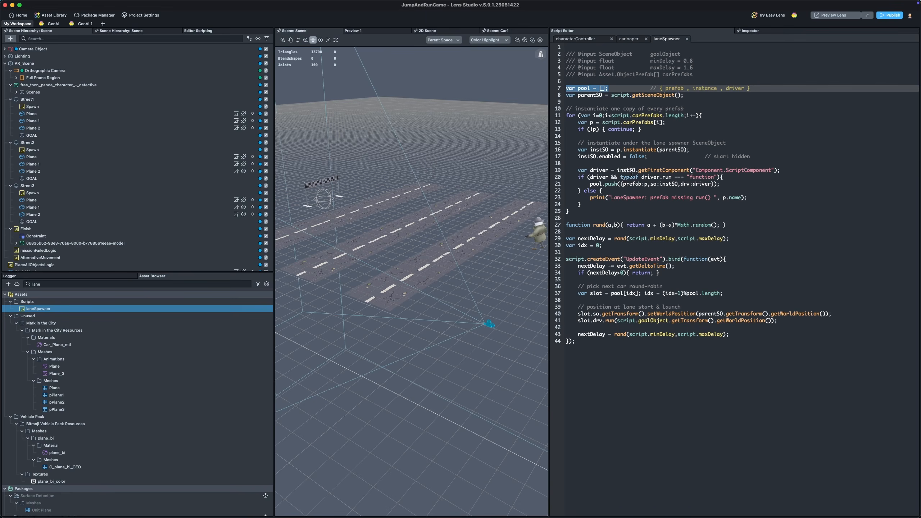
{"action": "left_click_drag", "start_coordinate": [590, 170], "coordinate": [608, 170]}
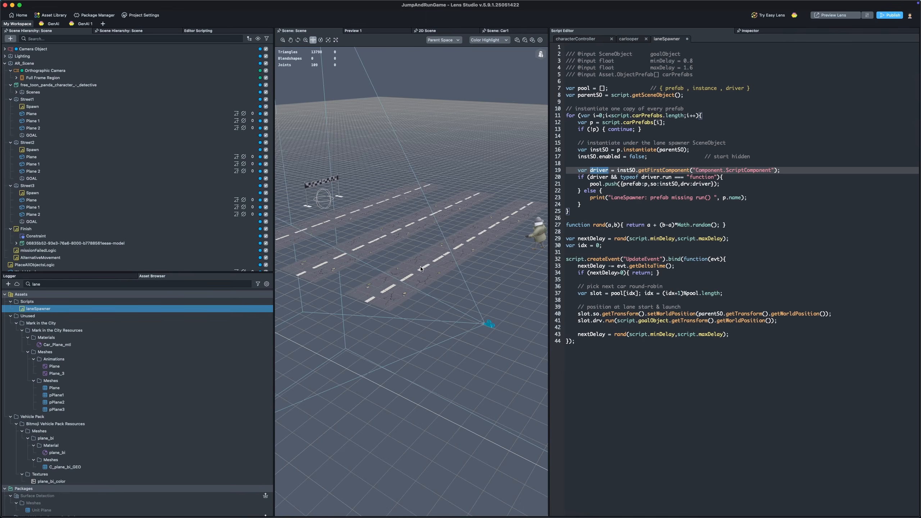
Step: Inspect the Street objects and Street1's Spawn and GOAL objects with their laneSpawner settings
{"action": "left_click", "coordinate": [35, 143]}
{"action": "left_click", "coordinate": [34, 100]}
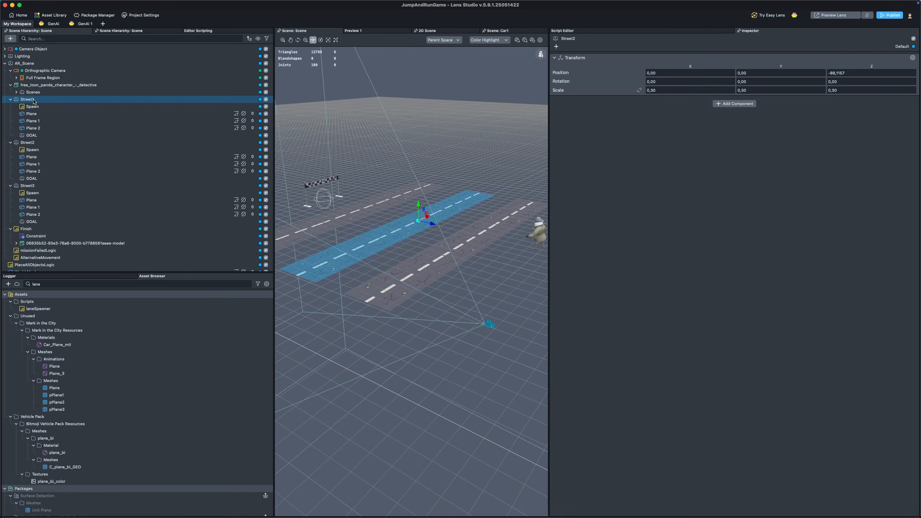
{"action": "left_click", "coordinate": [33, 106]}
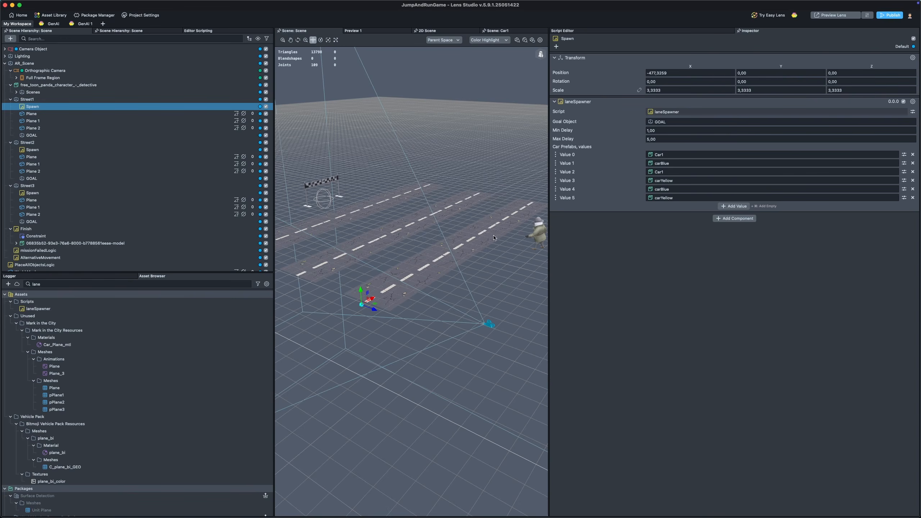
{"action": "left_click", "coordinate": [32, 136]}
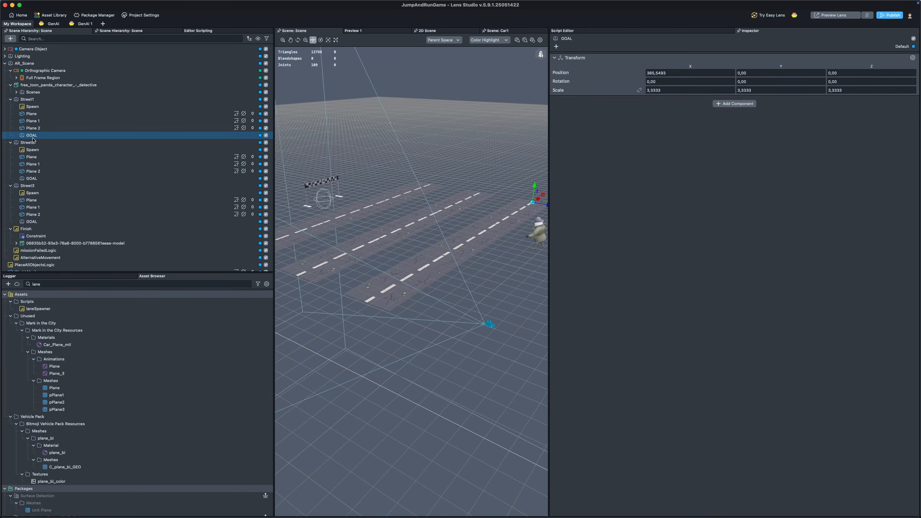
{"action": "left_click", "coordinate": [10, 38]}
{"action": "left_click", "coordinate": [14, 94]}
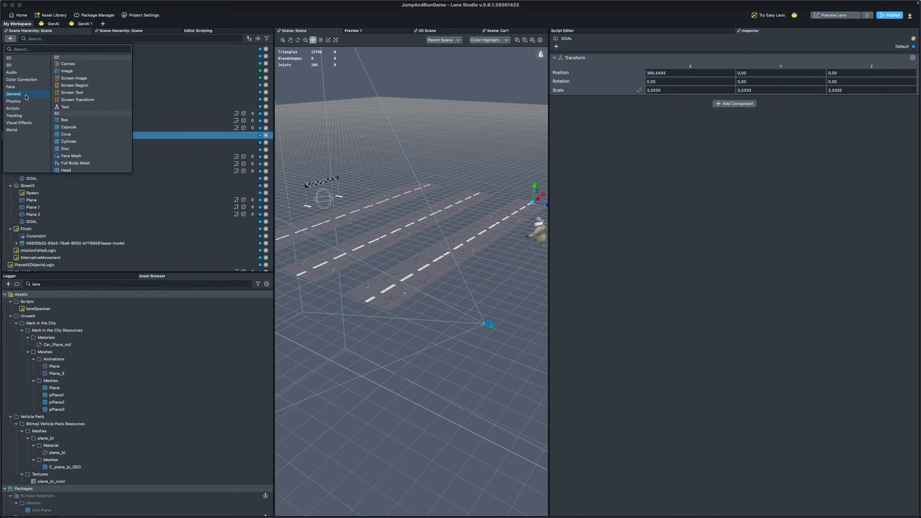
{"action": "left_click", "coordinate": [261, 23]}
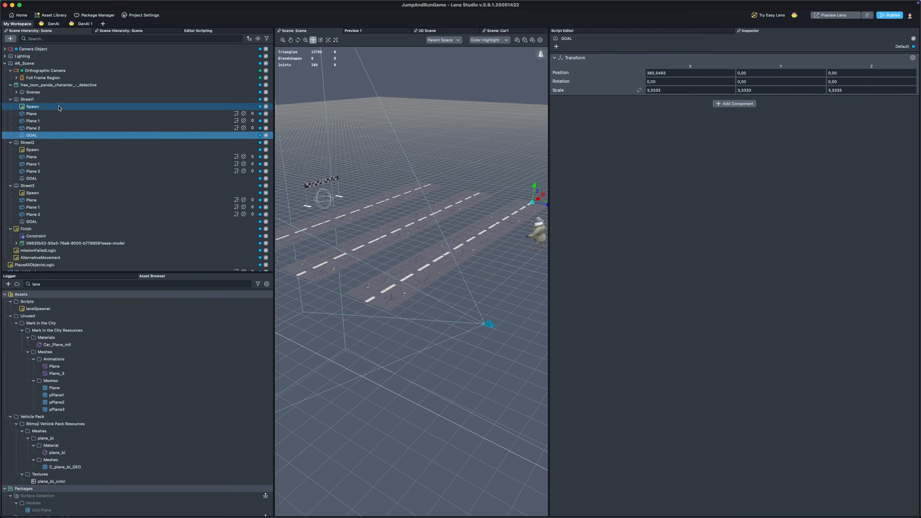
{"action": "left_click", "coordinate": [33, 99]}
{"action": "left_click", "coordinate": [47, 108]}
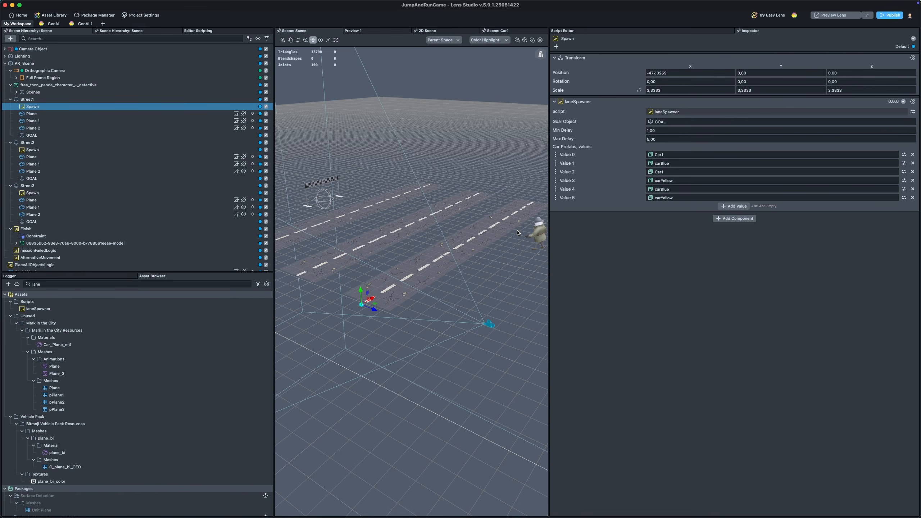
Step: Delete the Physics Collider component from the panda character
{"action": "left_click", "coordinate": [533, 234]}
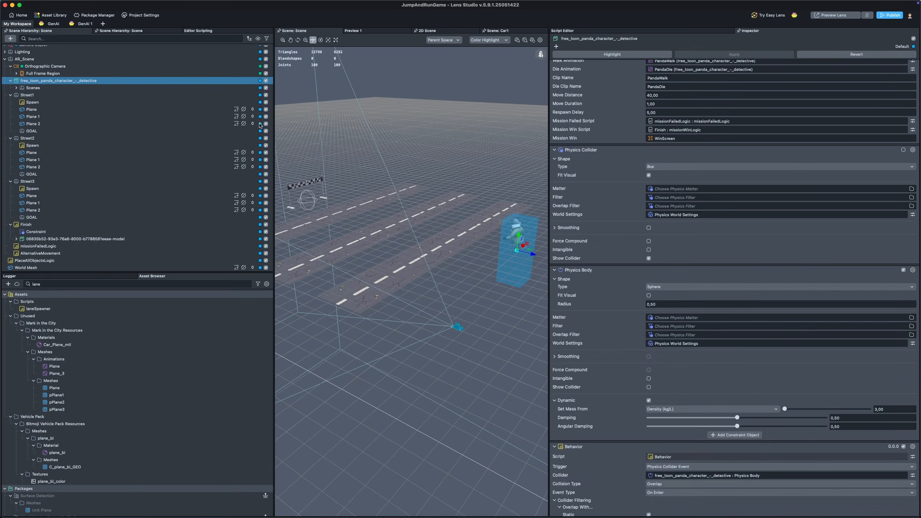
{"action": "left_click", "coordinate": [72, 84]}
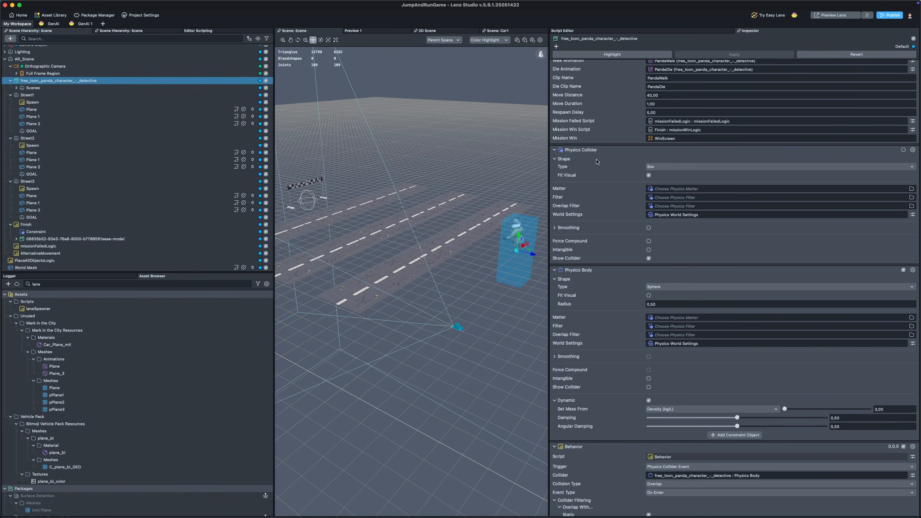
{"action": "left_click", "coordinate": [912, 150]}
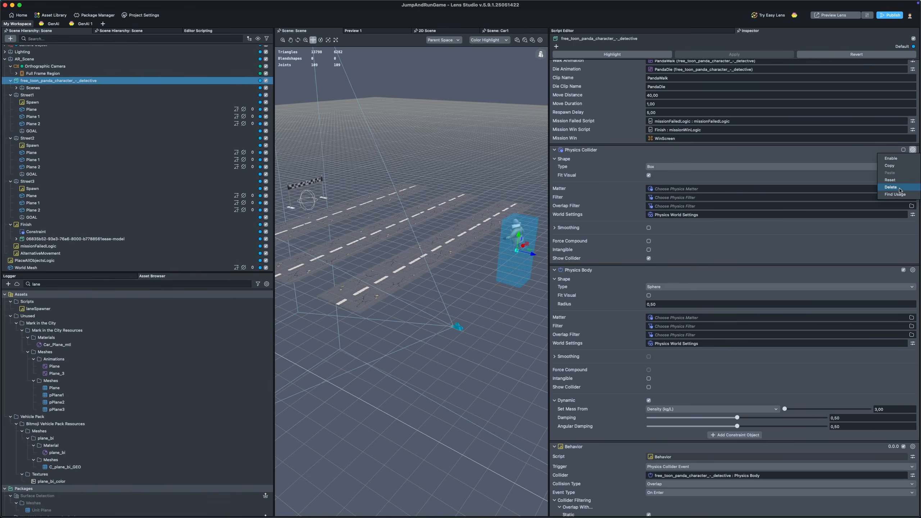
{"action": "key", "text": "Return"}
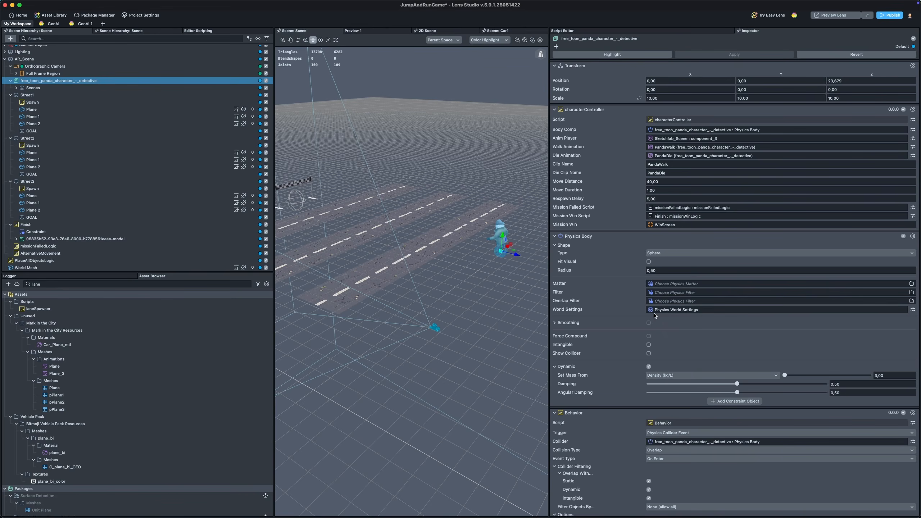
Step: Add a new Physics World Settings asset to the project
{"action": "left_click", "coordinate": [8, 284]}
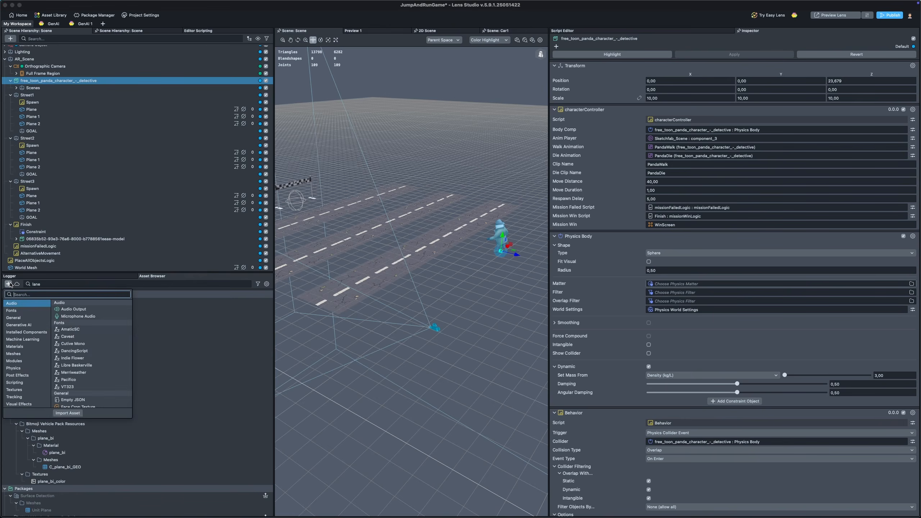
{"action": "type", "text": "ühy"}
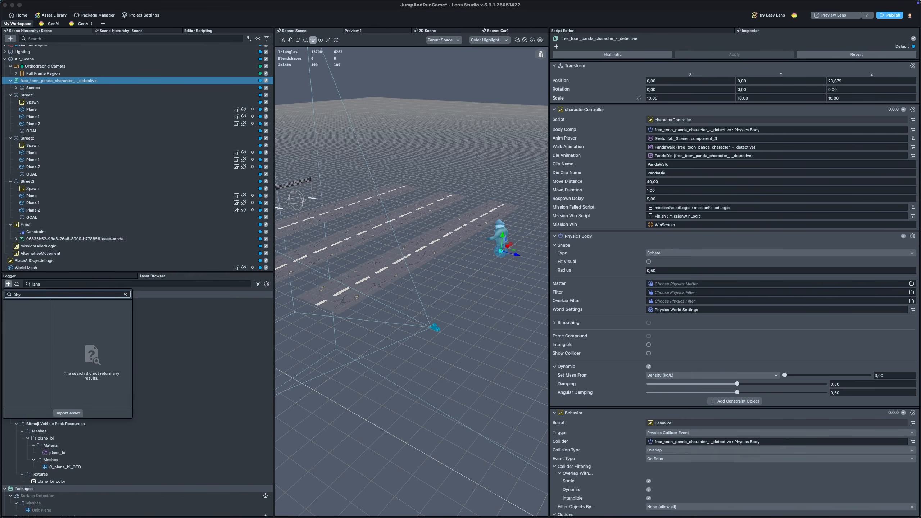
{"action": "key", "text": "BackSpace"}
{"action": "key", "text": "BackSpace"}
{"action": "key", "text": "BackSpace"}
{"action": "type", "text": "physi"}
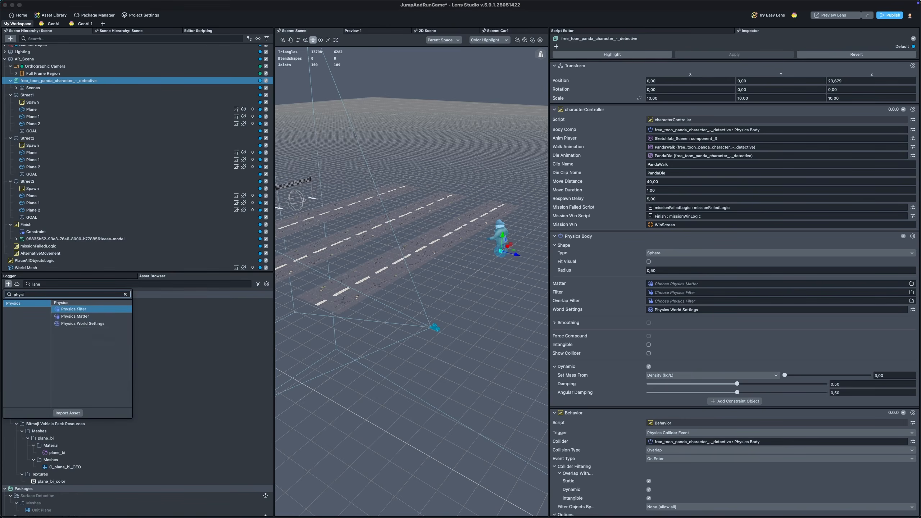
{"action": "key", "text": "Down"}
{"action": "key", "text": "Down"}
{"action": "key", "text": "Return"}
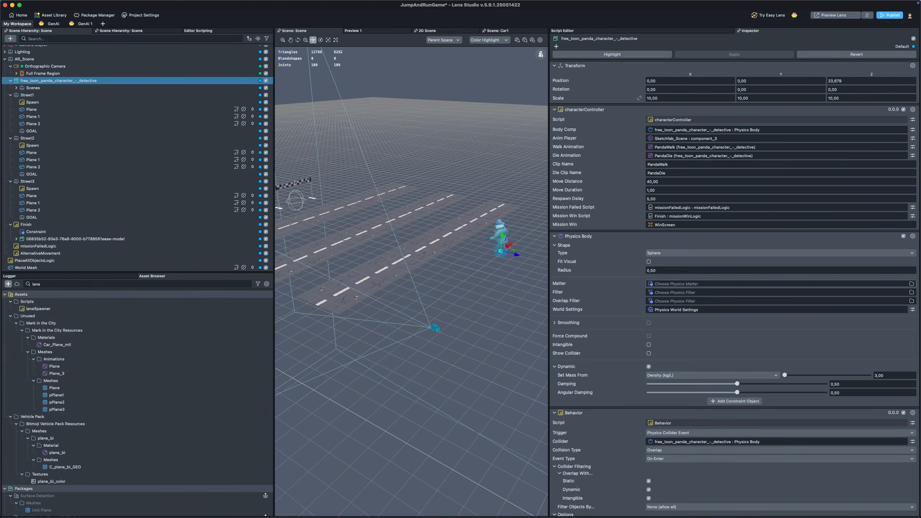
Step: Set the Y gravity of the Physics World Settings 2 asset to 0
{"action": "scroll", "coordinate": [95, 366], "scroll_direction": "down", "scroll_amount": 3}
{"action": "scroll", "coordinate": [95, 367], "scroll_direction": "up", "scroll_amount": 3}
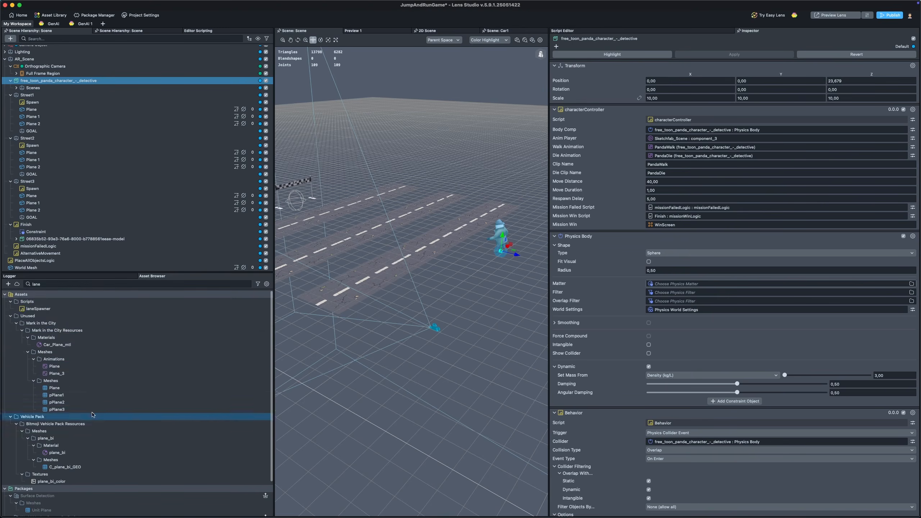
{"action": "double_click", "coordinate": [217, 284]}
{"action": "key", "text": "BackSpace"}
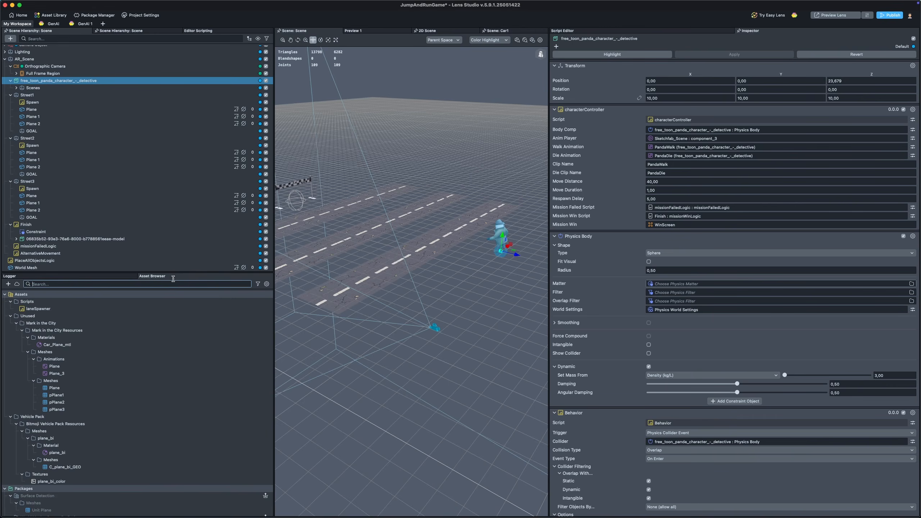
{"action": "left_click", "coordinate": [68, 316]}
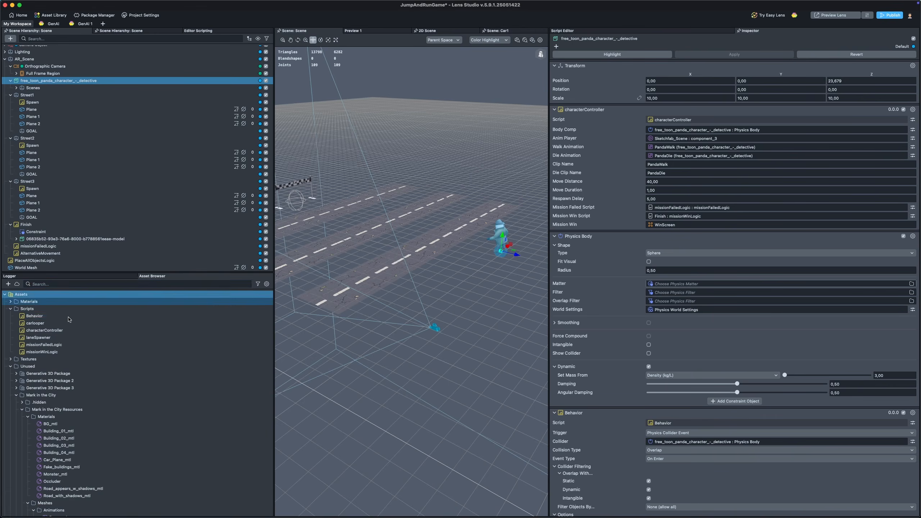
{"action": "type", "text": "p"}
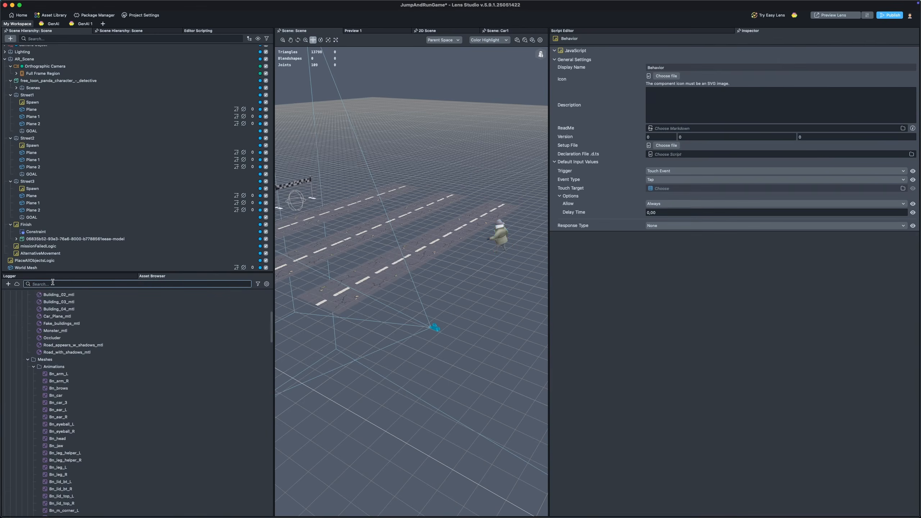
{"action": "type", "text": "hys"}
{"action": "left_click", "coordinate": [43, 315]}
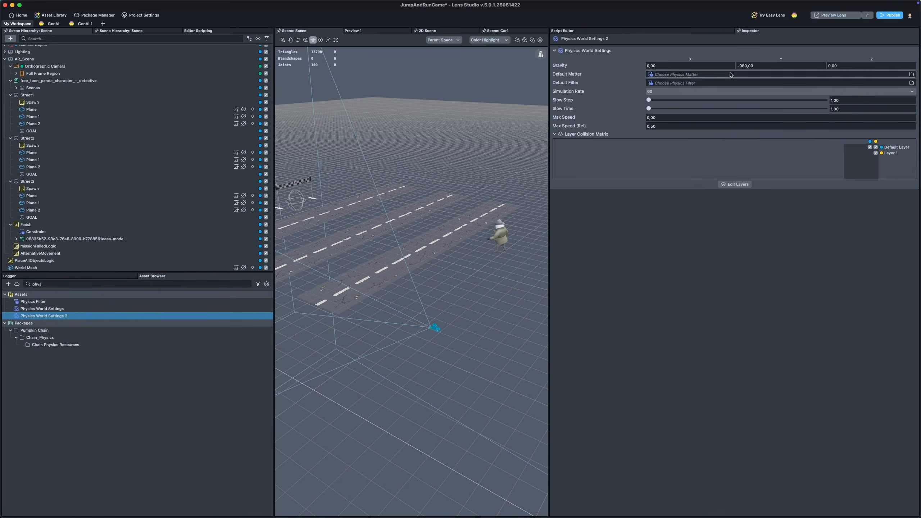
{"action": "left_click", "coordinate": [769, 66]}
{"action": "type", "text": "0"}
{"action": "key", "text": "Return"}
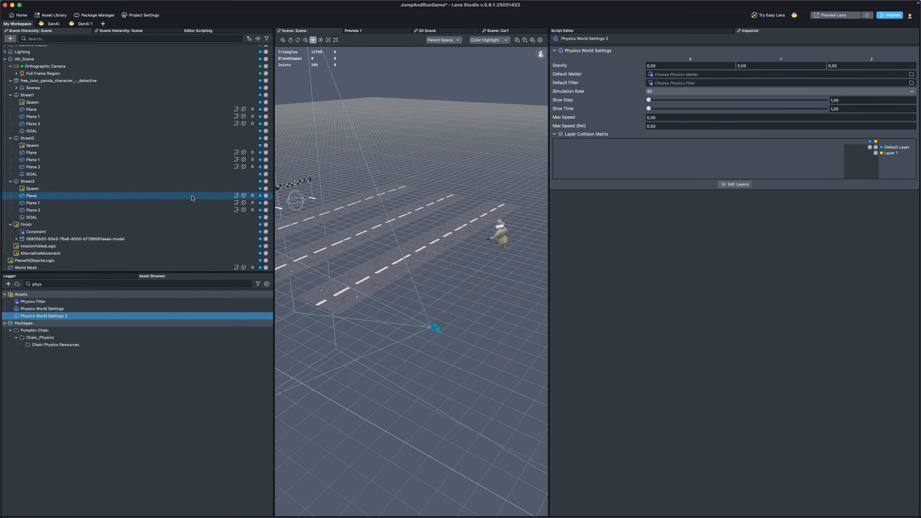
Step: Enable Show Collider on the panda character's Physics Body
{"action": "left_click", "coordinate": [109, 80]}
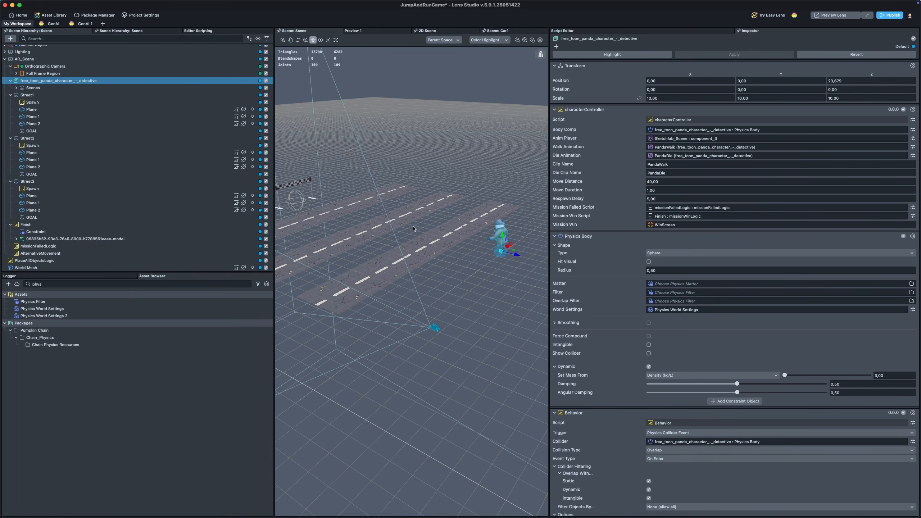
{"action": "scroll", "coordinate": [519, 269], "scroll_direction": "up", "scroll_amount": 3}
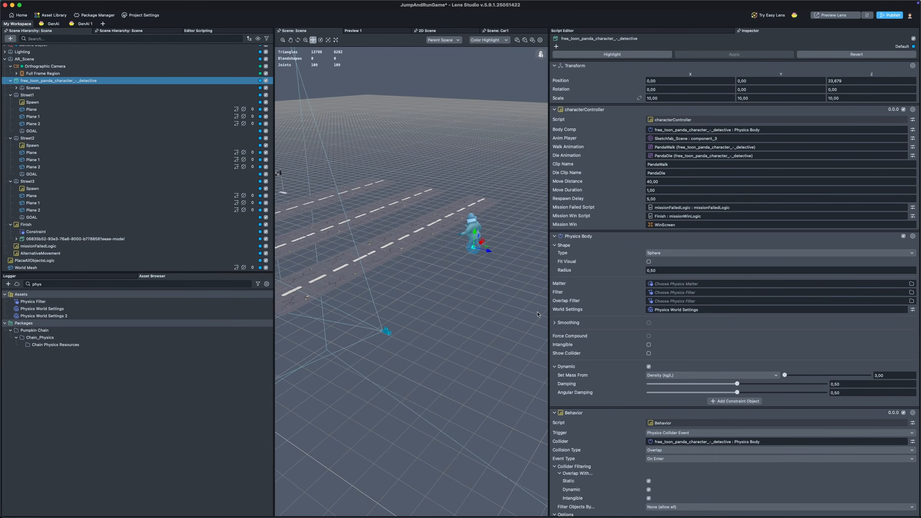
{"action": "left_click", "coordinate": [648, 353]}
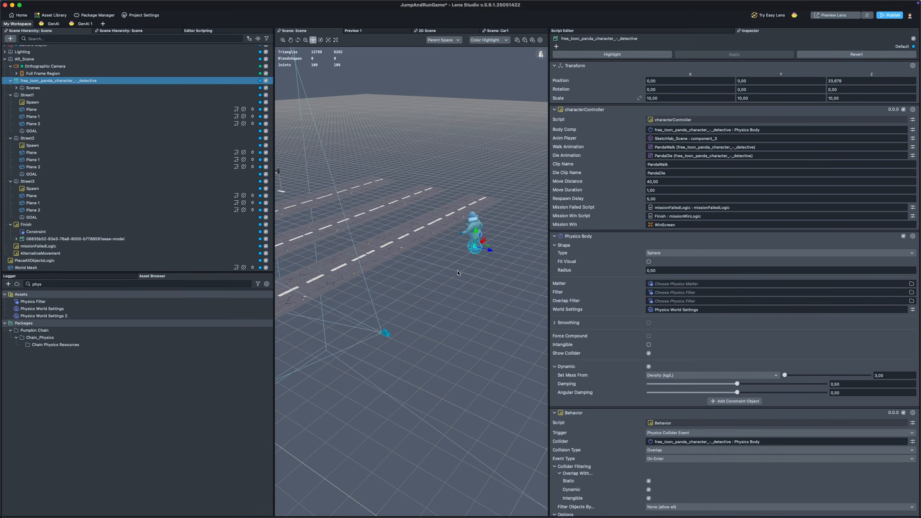
{"action": "key", "text": "r"}
{"action": "scroll", "coordinate": [454, 275], "scroll_direction": "down", "scroll_amount": 1}
{"action": "middle_click_drag", "start_coordinate": [484, 275], "coordinate": [514, 286]}
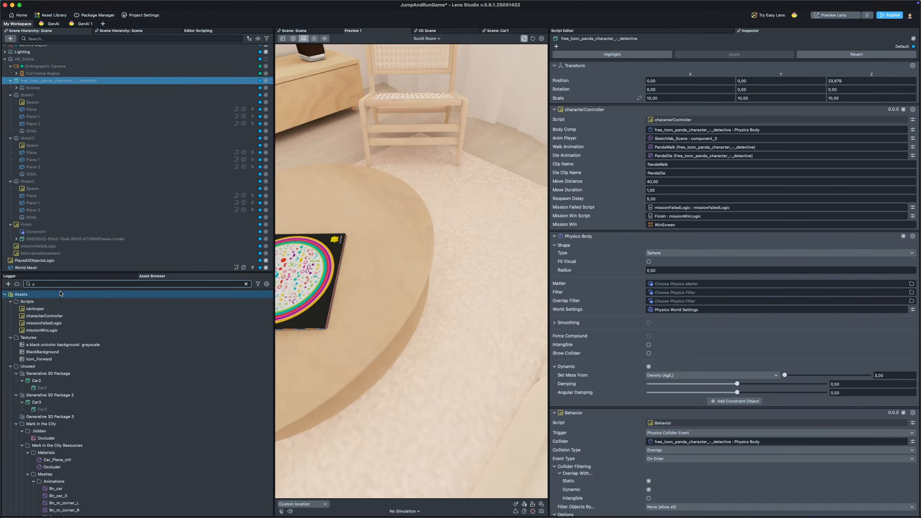
Step: Open the characterController script from the asset browser and widen the script editor panel
{"action": "left_click", "coordinate": [56, 311]}
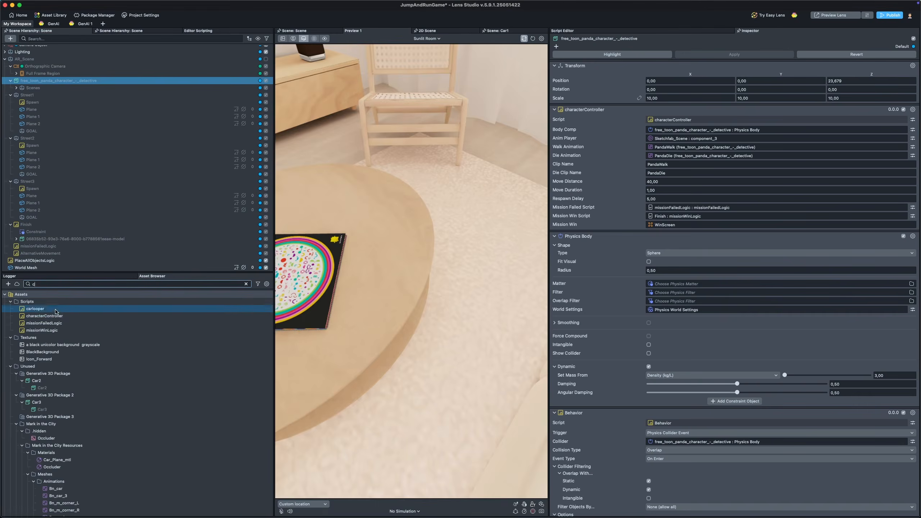
{"action": "left_click", "coordinate": [56, 316]}
{"action": "double_click", "coordinate": [56, 318]}
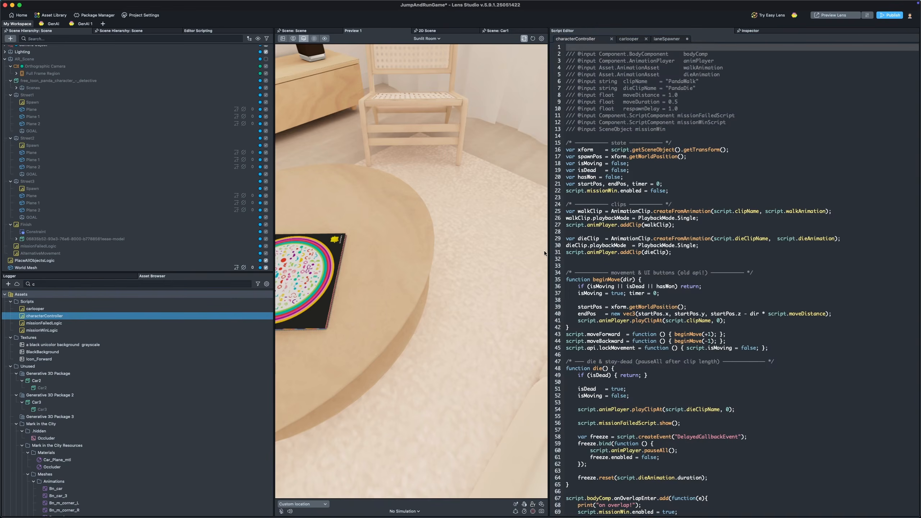
{"action": "left_click_drag", "start_coordinate": [546, 253], "coordinate": [462, 253]}
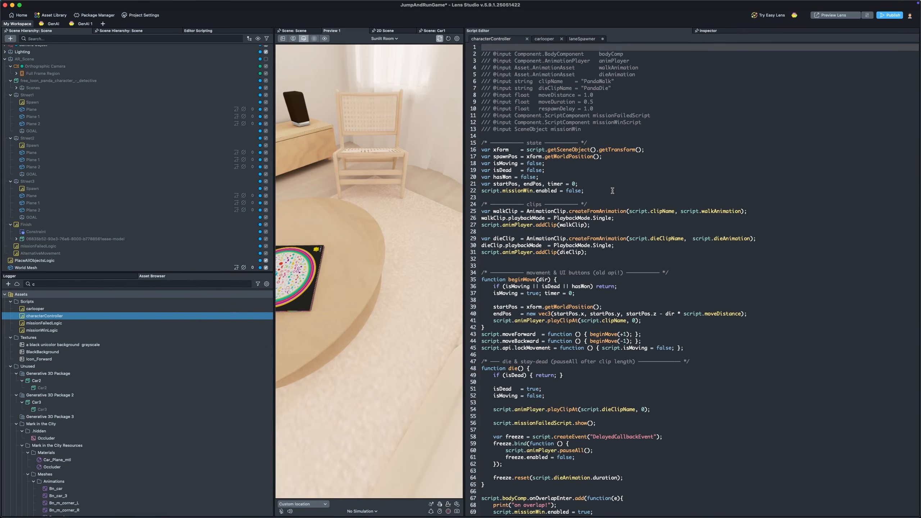
Step: Examine the state variable declarations such as isMoving and hasWon in the characterController script
{"action": "left_click_drag", "start_coordinate": [612, 190], "coordinate": [468, 147]}
{"action": "left_click", "coordinate": [689, 172]}
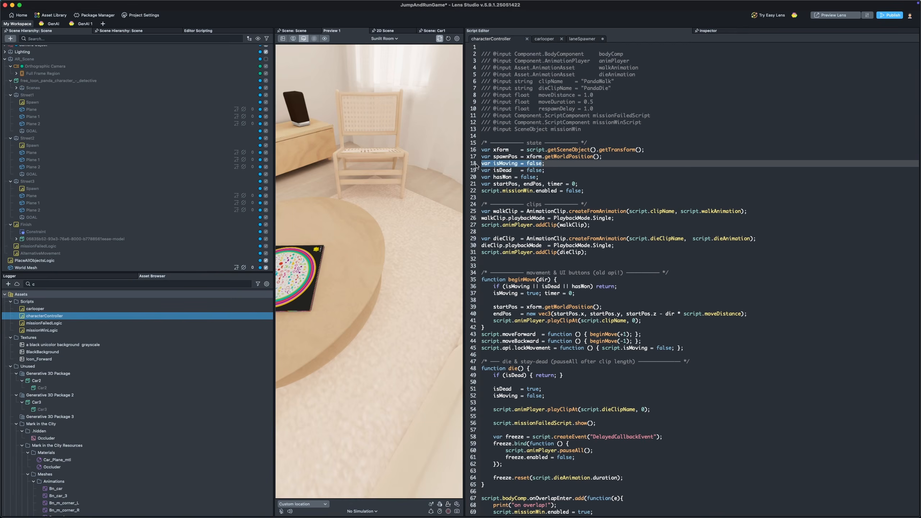
{"action": "key", "text": "super+shift+Left"}
{"action": "left_click", "coordinate": [567, 175]}
{"action": "key", "text": "super+shift+Left"}
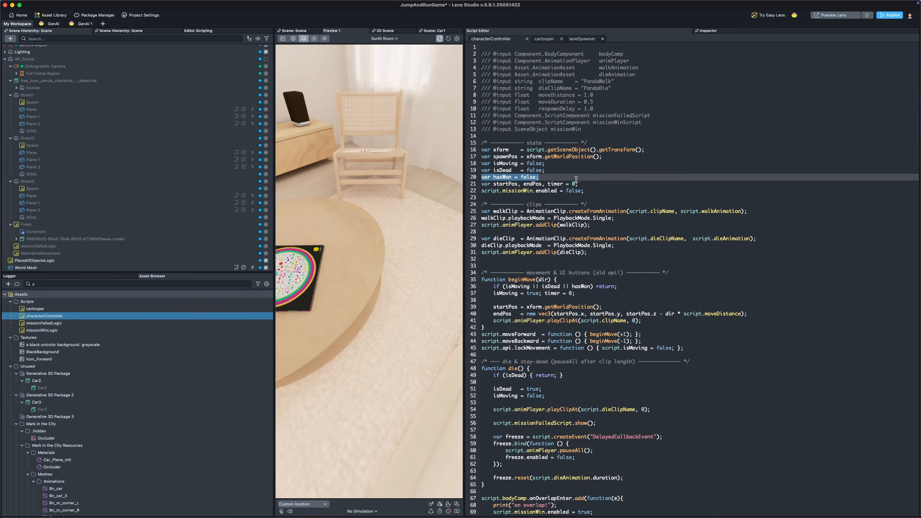
{"action": "scroll", "coordinate": [576, 178], "scroll_direction": "down", "scroll_amount": 5}
{"action": "scroll", "coordinate": [576, 157], "scroll_direction": "up", "scroll_amount": 5}
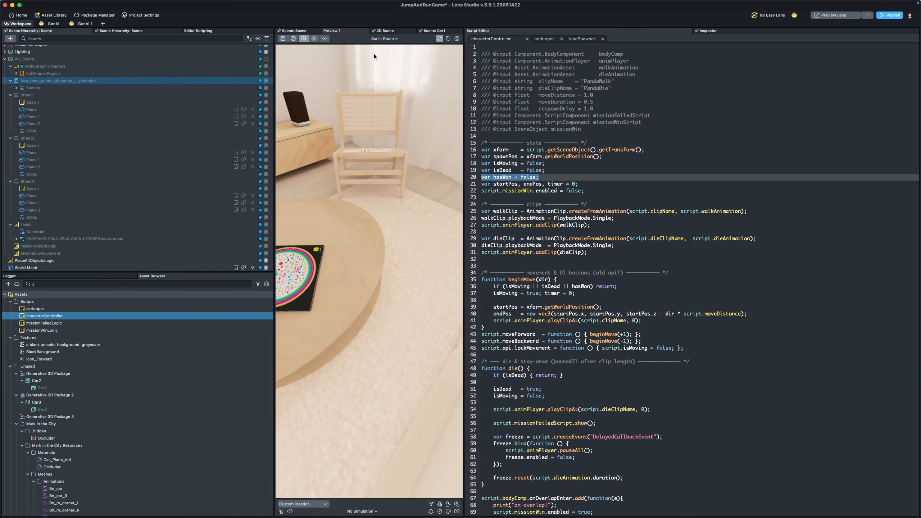
Step: Inspect the animation clips of the Animation Player on the panda's Sketchfab_Scene object
{"action": "left_click", "coordinate": [707, 31]}
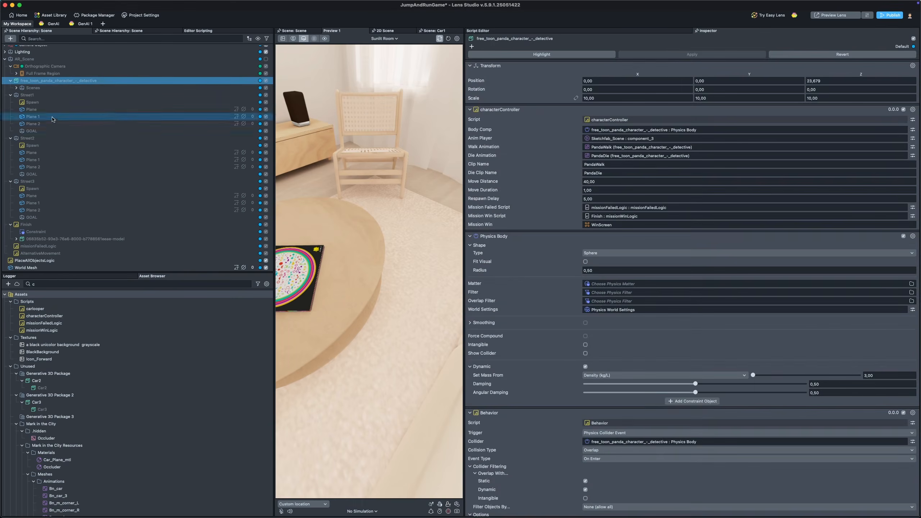
{"action": "scroll", "coordinate": [558, 296], "scroll_direction": "down", "scroll_amount": 3}
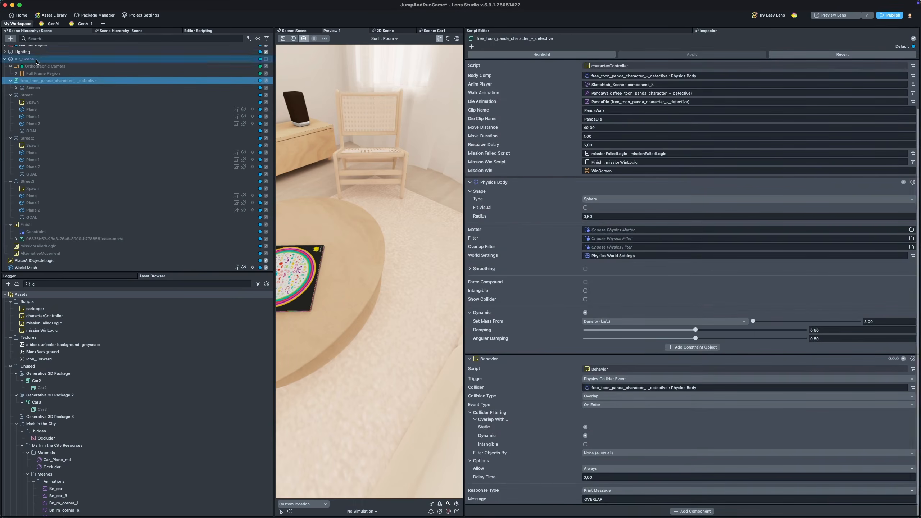
{"action": "left_click", "coordinate": [16, 88]}
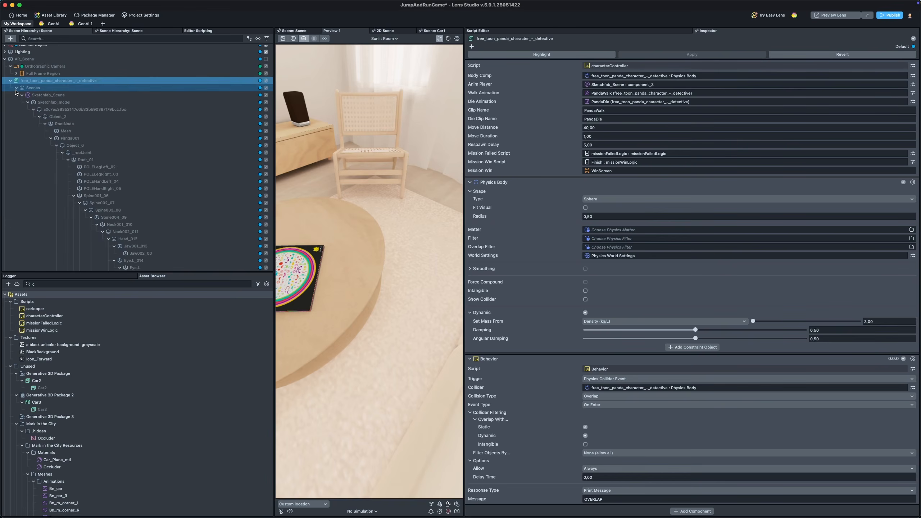
{"action": "left_click", "coordinate": [30, 96]}
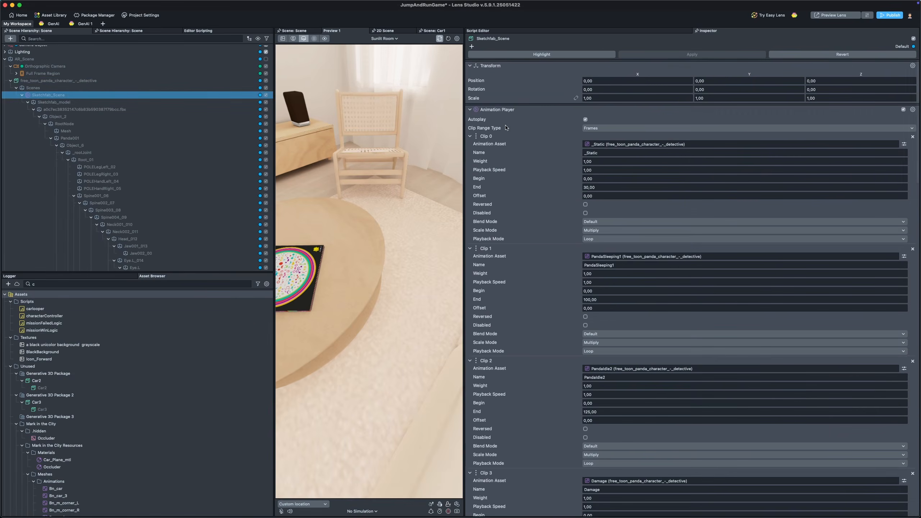
{"action": "left_click", "coordinate": [22, 95]}
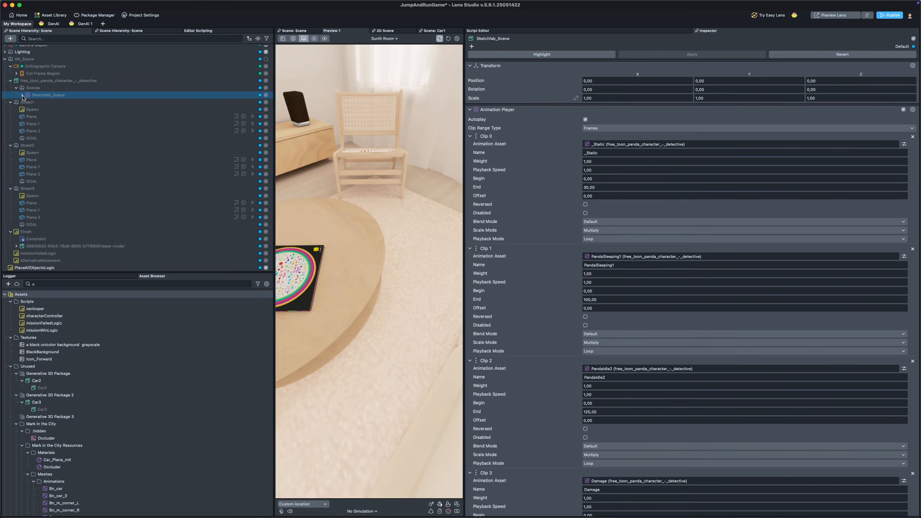
{"action": "scroll", "coordinate": [537, 239], "scroll_direction": "down", "scroll_amount": 12}
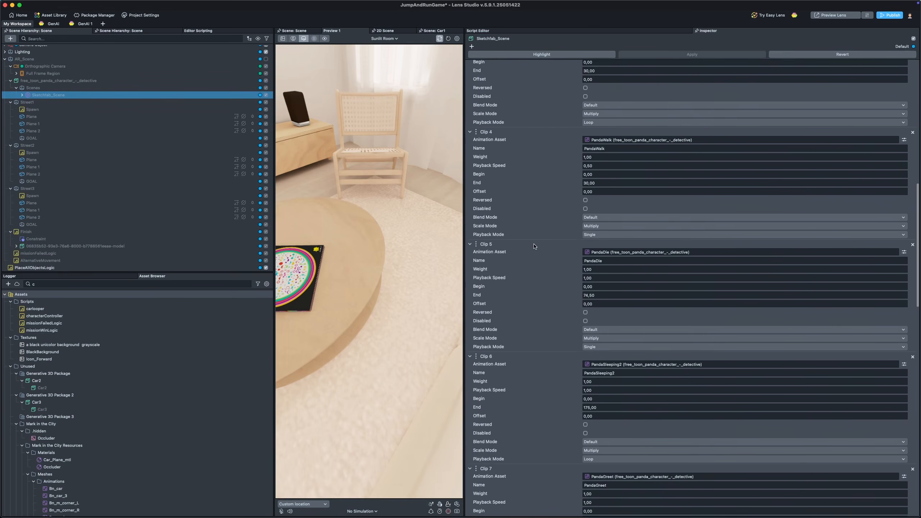
{"action": "scroll", "coordinate": [533, 247], "scroll_direction": "down", "scroll_amount": 12}
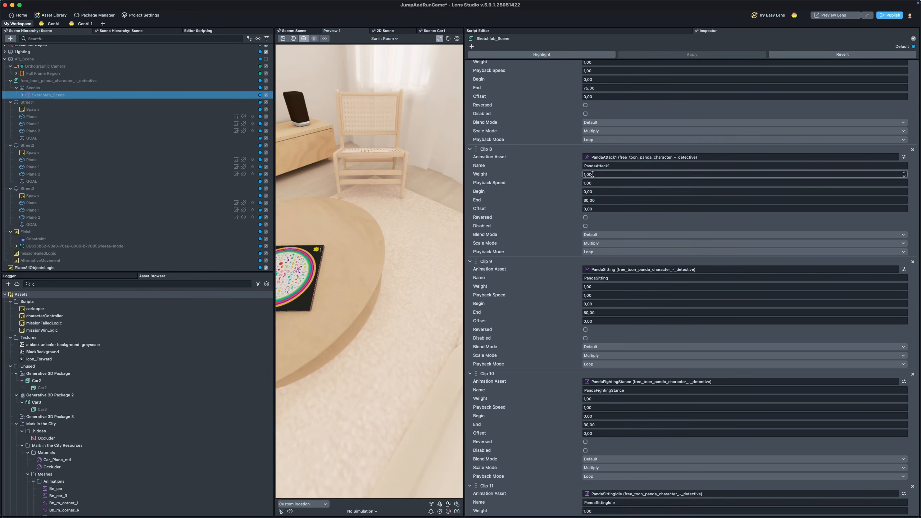
{"action": "scroll", "coordinate": [592, 174], "scroll_direction": "up", "scroll_amount": 8}
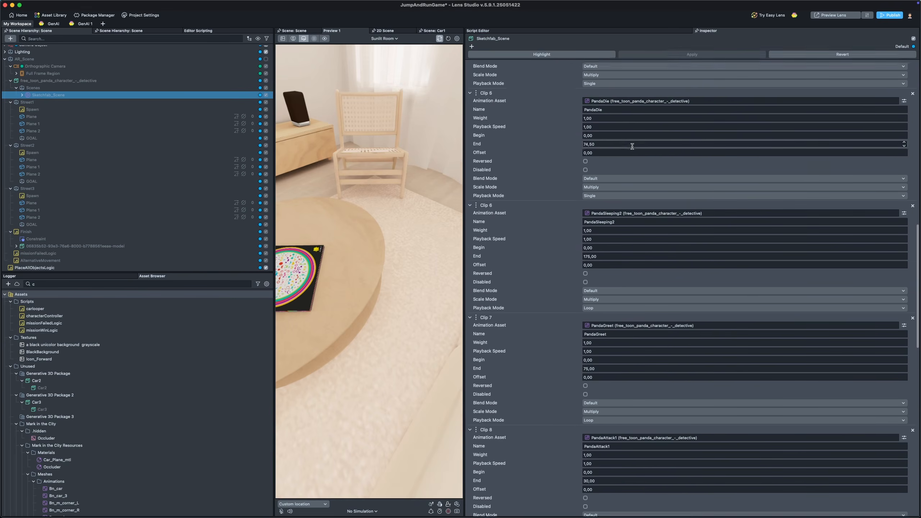
{"action": "scroll", "coordinate": [632, 146], "scroll_direction": "up", "scroll_amount": 15}
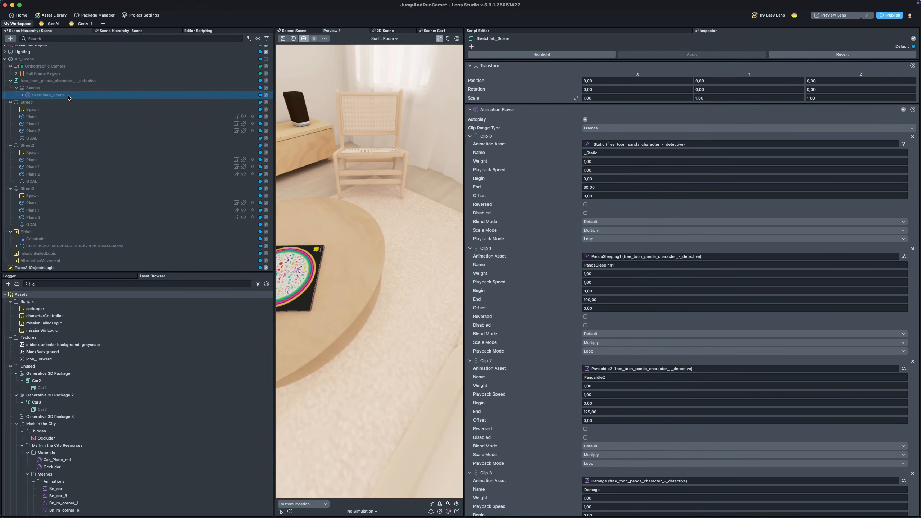
Step: Review the script's animation asset inputs and compare them with the panda's characterController component fields
{"action": "left_click", "coordinate": [522, 32]}
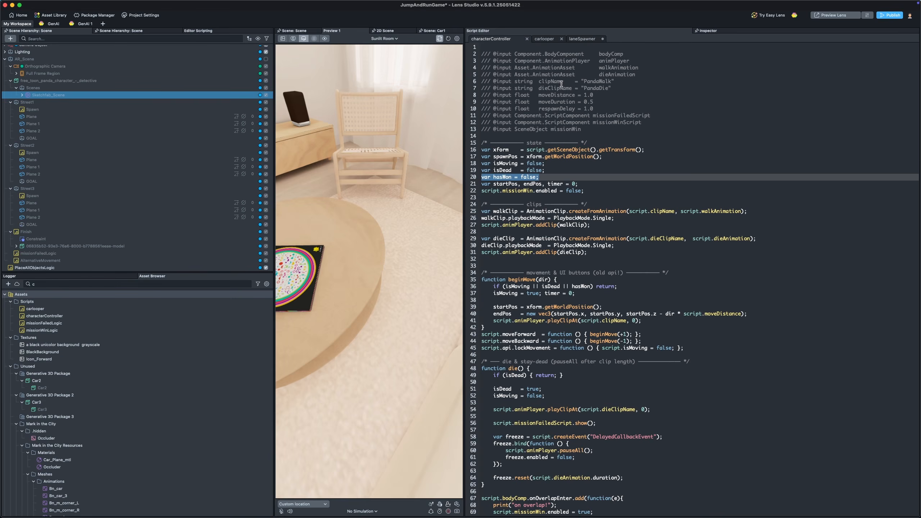
{"action": "left_click_drag", "start_coordinate": [640, 60], "coordinate": [474, 61]}
{"action": "left_click_drag", "start_coordinate": [645, 68], "coordinate": [481, 68]}
{"action": "left_click", "coordinate": [636, 77]}
{"action": "left_click_drag", "start_coordinate": [636, 76], "coordinate": [475, 76]}
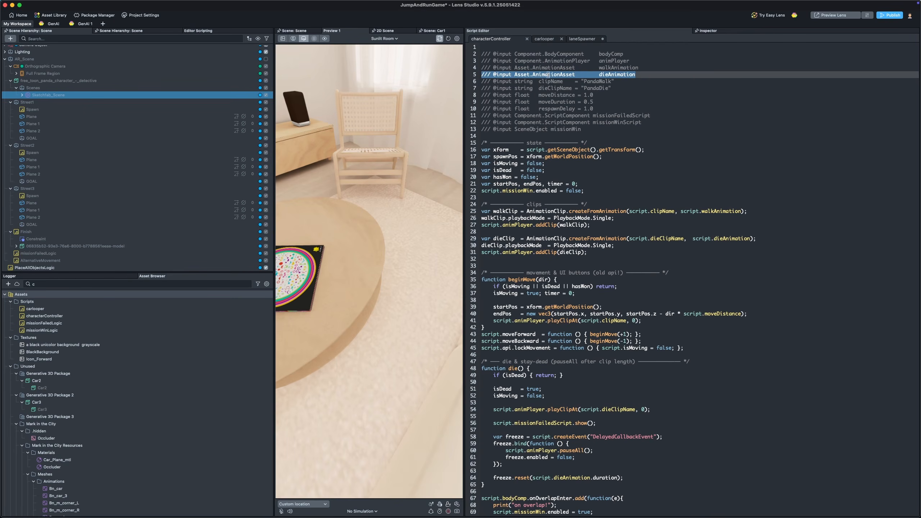
{"action": "left_click", "coordinate": [77, 83]}
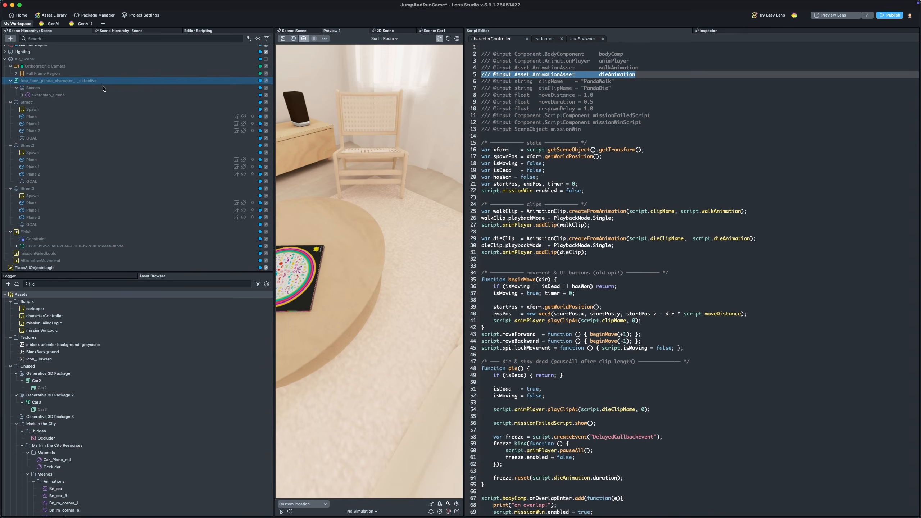
{"action": "left_click", "coordinate": [705, 31]}
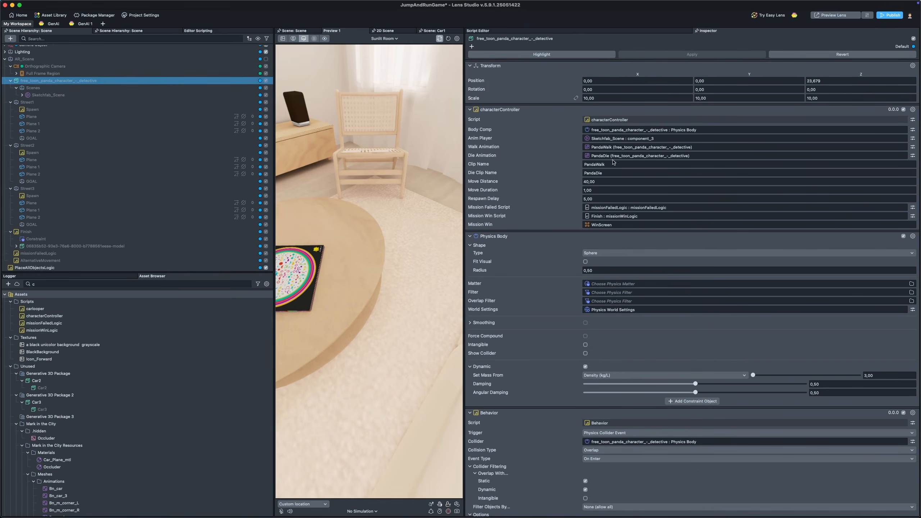
{"action": "left_click", "coordinate": [603, 33]}
Step: Review the beginMove, moveForward and moveBackward functions in the characterController script
{"action": "left_click", "coordinate": [639, 101]}
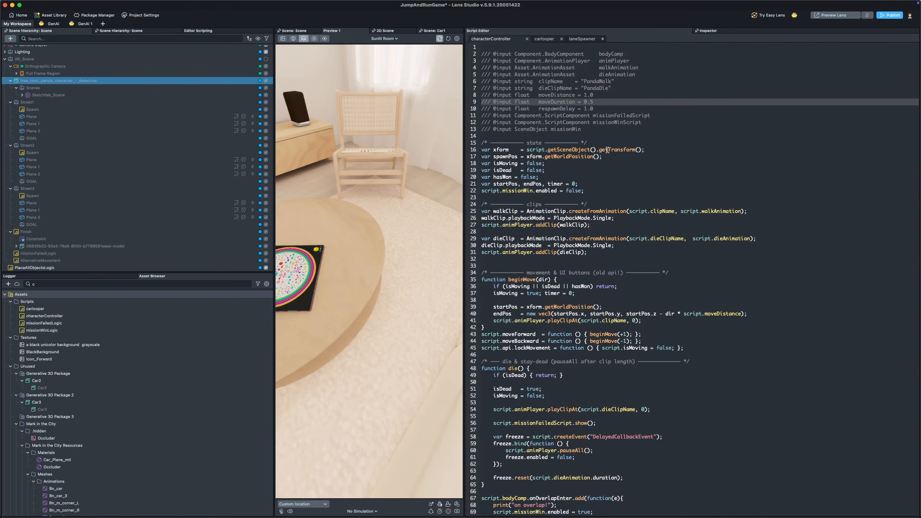
{"action": "scroll", "coordinate": [608, 149], "scroll_direction": "down", "scroll_amount": 6}
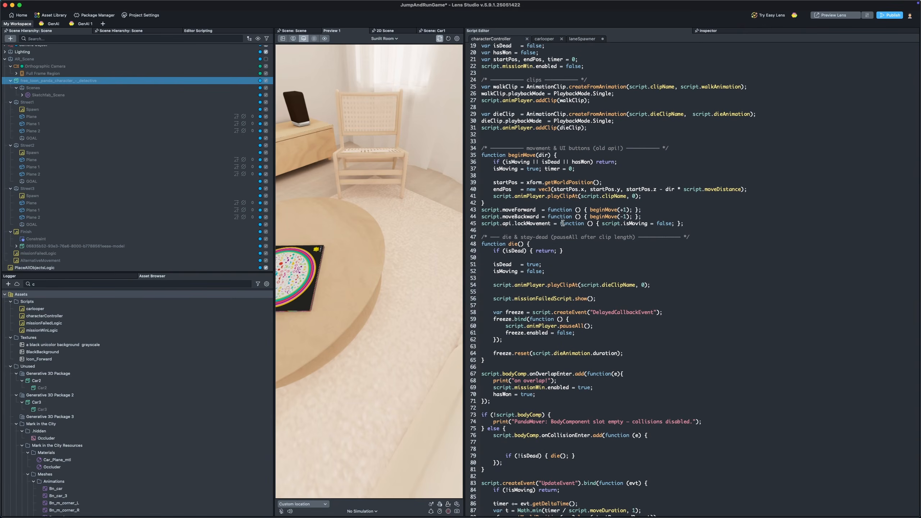
{"action": "scroll", "coordinate": [510, 150], "scroll_direction": "down", "scroll_amount": 1}
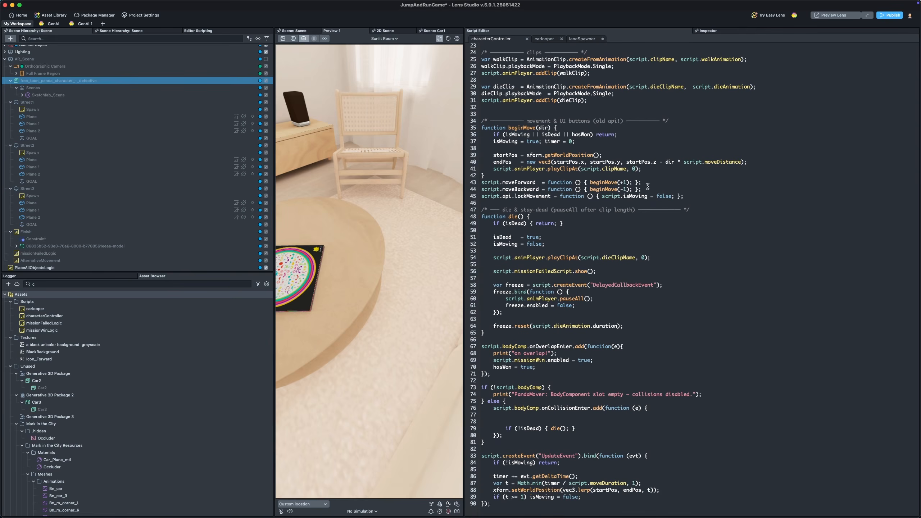
{"action": "left_click_drag", "start_coordinate": [644, 188], "coordinate": [462, 180]}
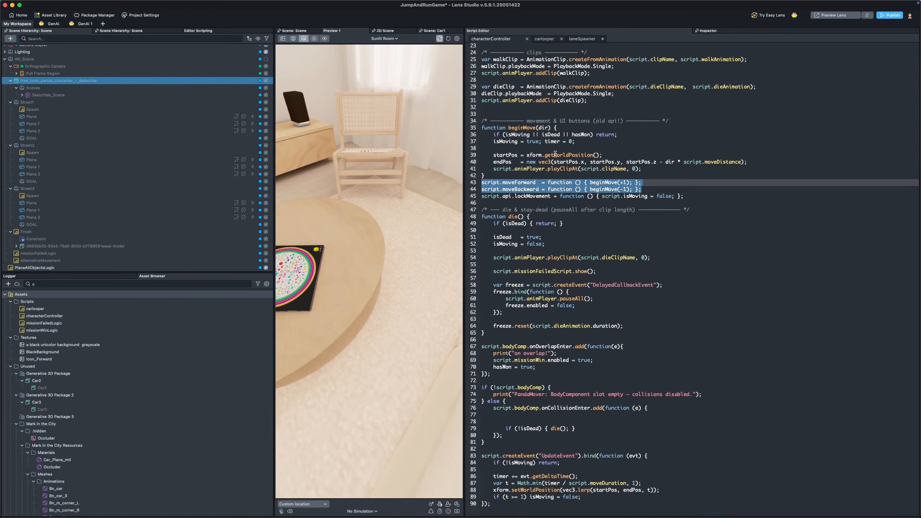
{"action": "left_click", "coordinate": [506, 133]}
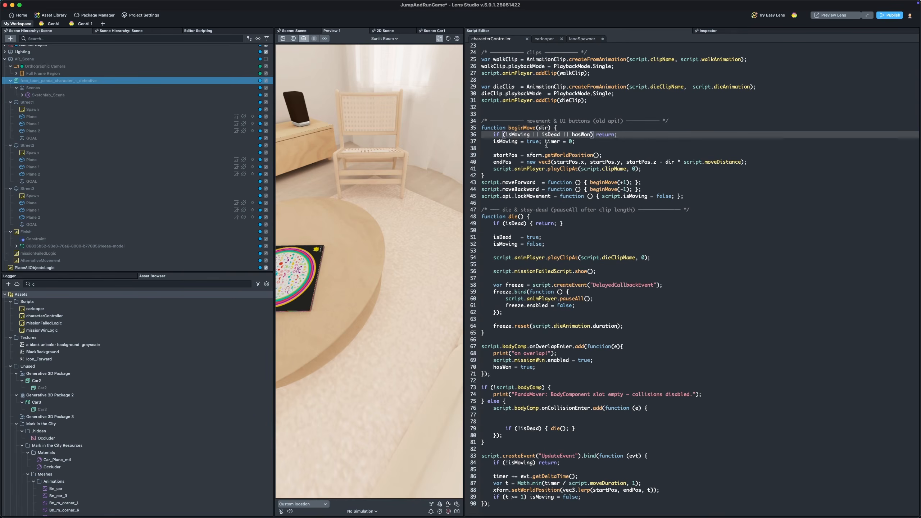
{"action": "scroll", "coordinate": [545, 145], "scroll_direction": "up", "scroll_amount": 1}
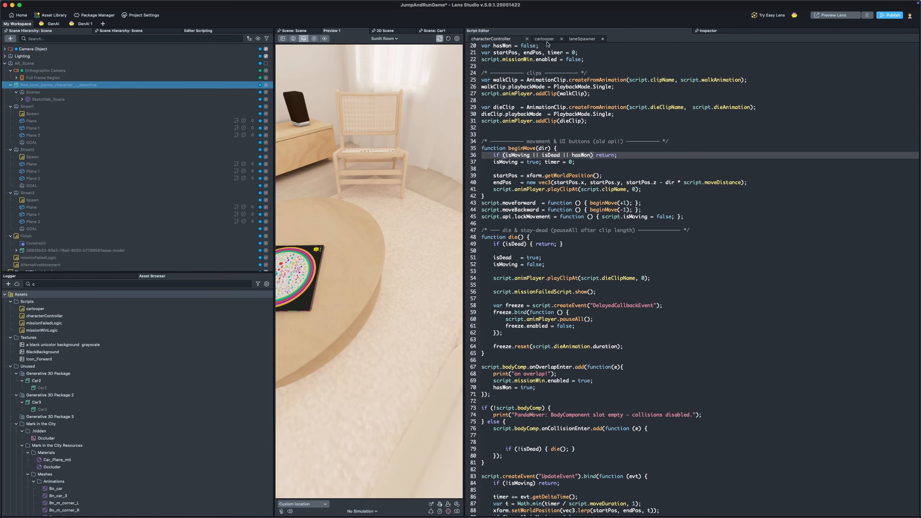
Step: Review the laneSpawner and carlooper scripts, including the prefab loop and driver run call
{"action": "left_click", "coordinate": [582, 39]}
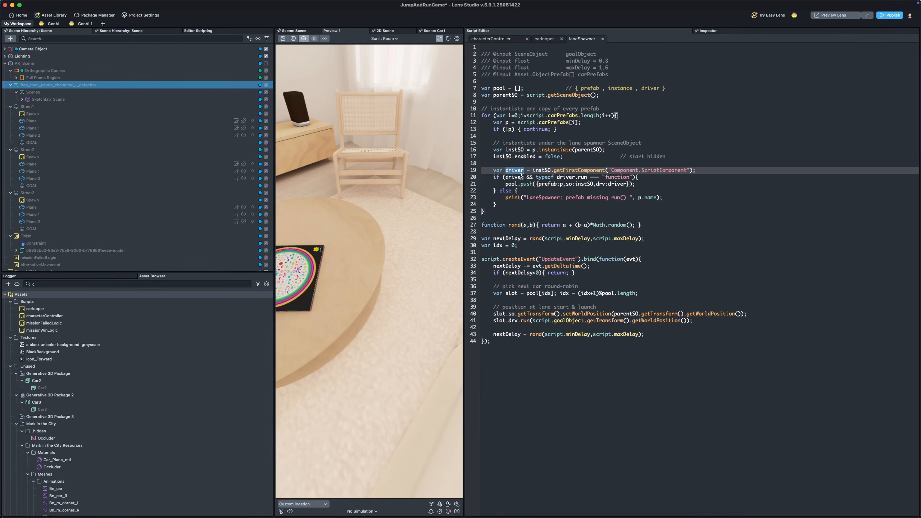
{"action": "left_click", "coordinate": [572, 198]}
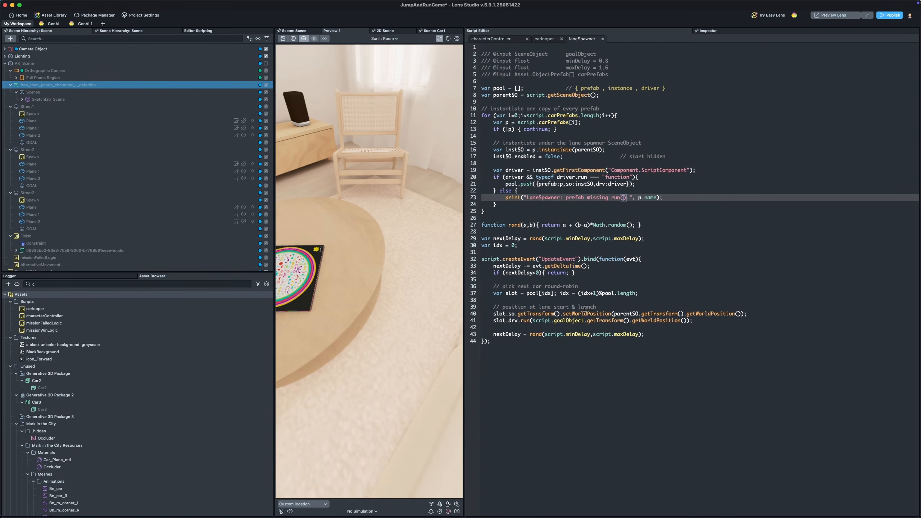
{"action": "left_click", "coordinate": [543, 39]}
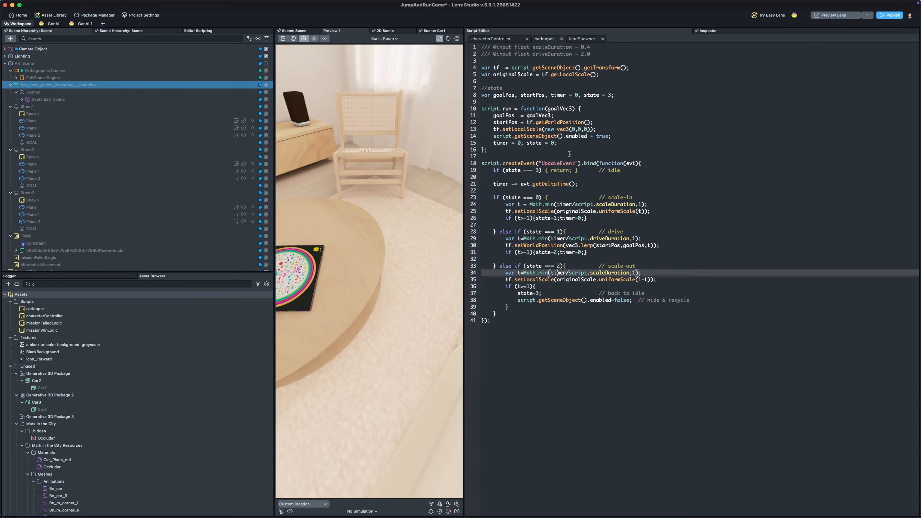
{"action": "left_click", "coordinate": [582, 39]}
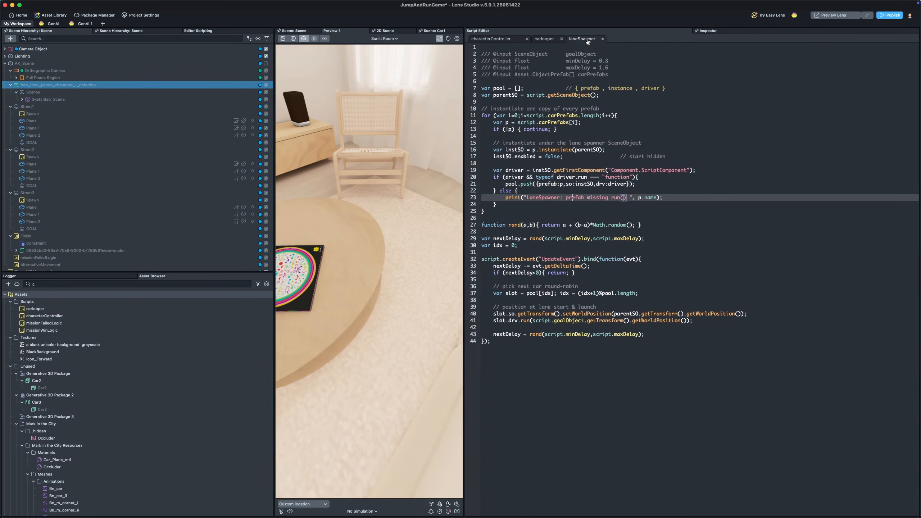
{"action": "left_click", "coordinate": [584, 115]}
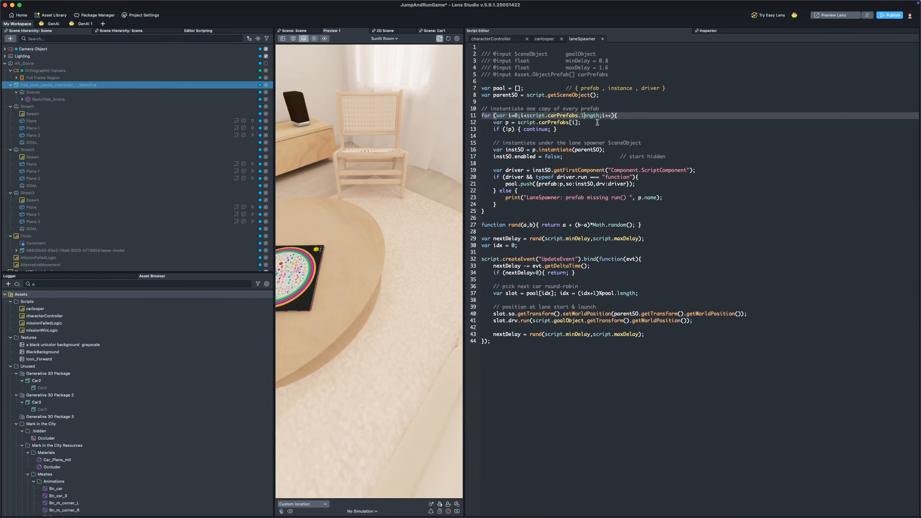
{"action": "left_click", "coordinate": [528, 321]}
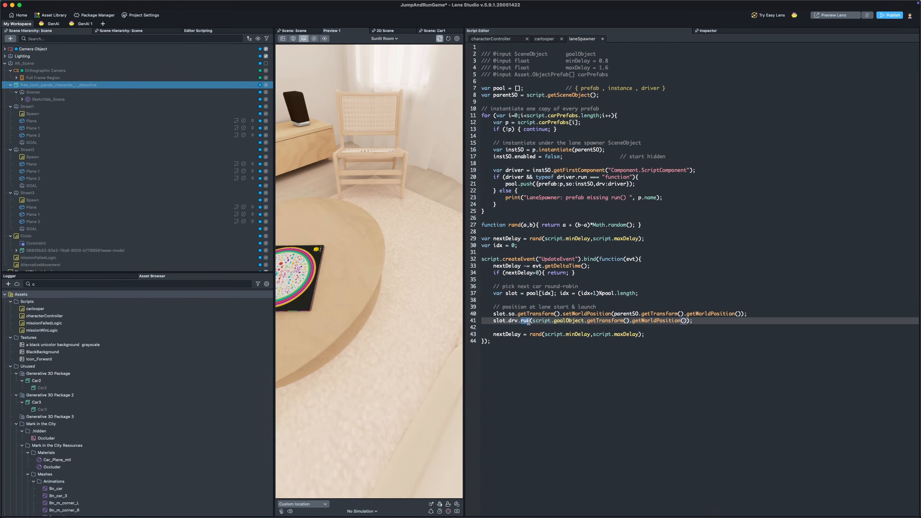
Step: Return to the characterController script and examine the moveForward function line
{"action": "left_click", "coordinate": [495, 38]}
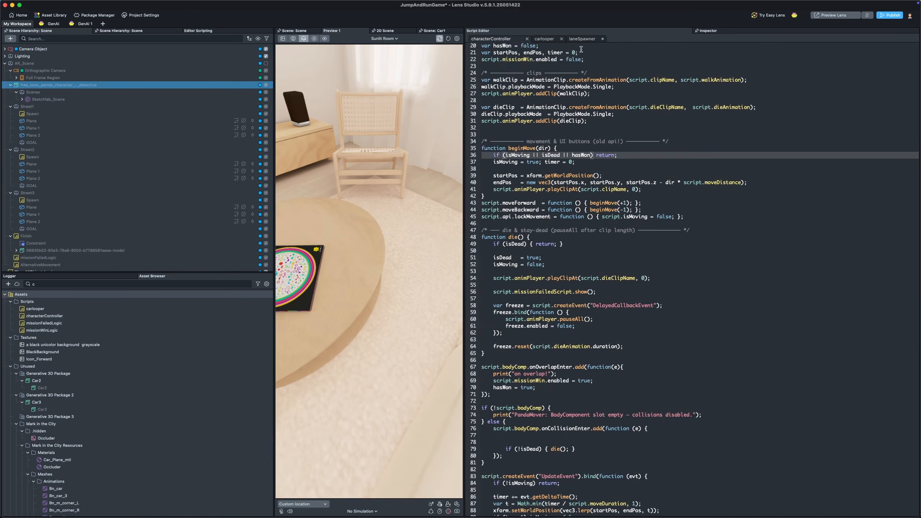
{"action": "scroll", "coordinate": [557, 167], "scroll_direction": "down", "scroll_amount": 1}
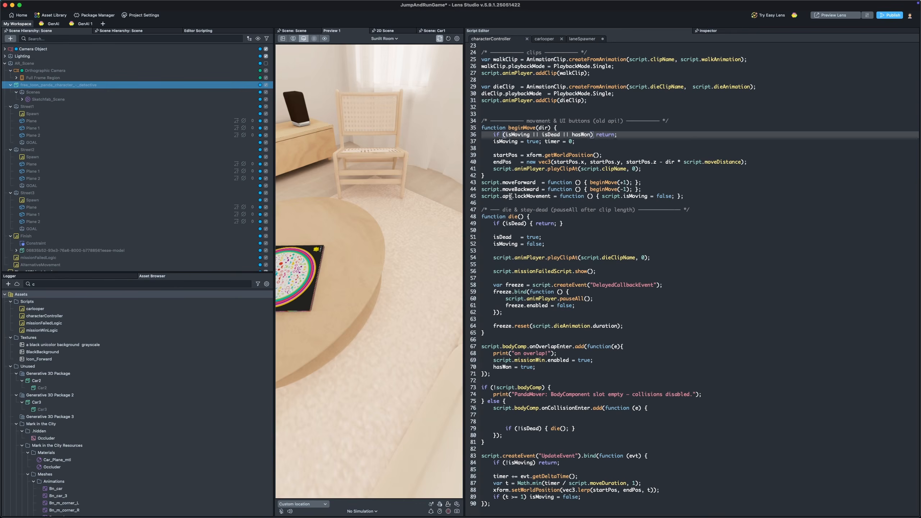
{"action": "left_click_drag", "start_coordinate": [275, 212], "coordinate": [197, 213]}
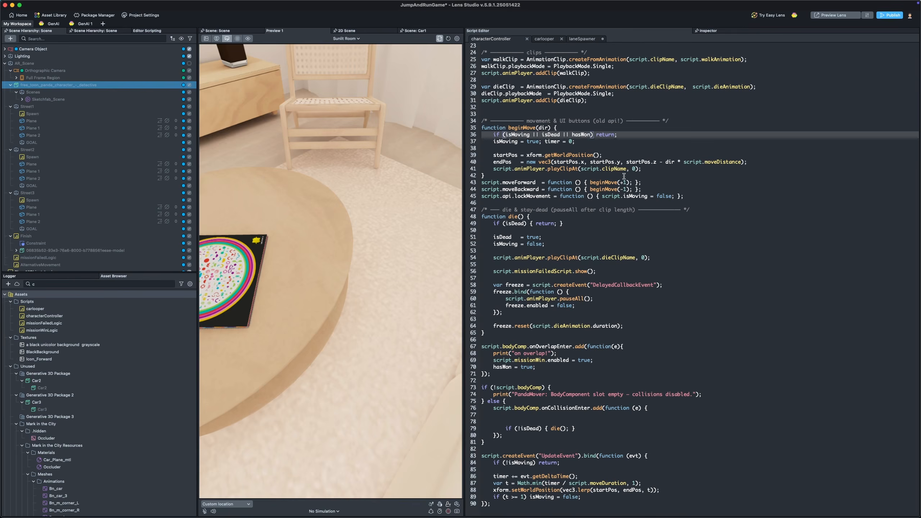
{"action": "left_click_drag", "start_coordinate": [642, 182], "coordinate": [489, 191]}
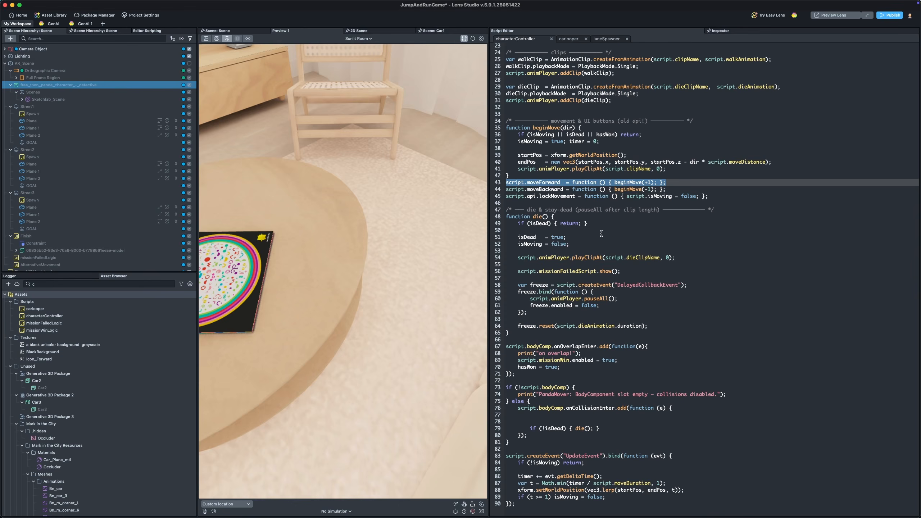
Step: Review the beginMove function, the moveForward binding and the UpdateEvent handler in the characterController script
{"action": "left_click", "coordinate": [607, 197]}
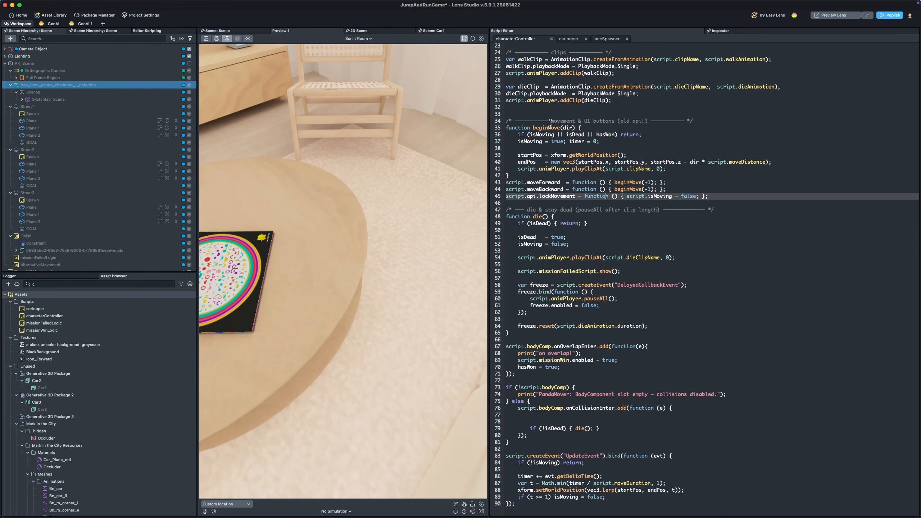
{"action": "left_click_drag", "start_coordinate": [532, 127], "coordinate": [602, 128]}
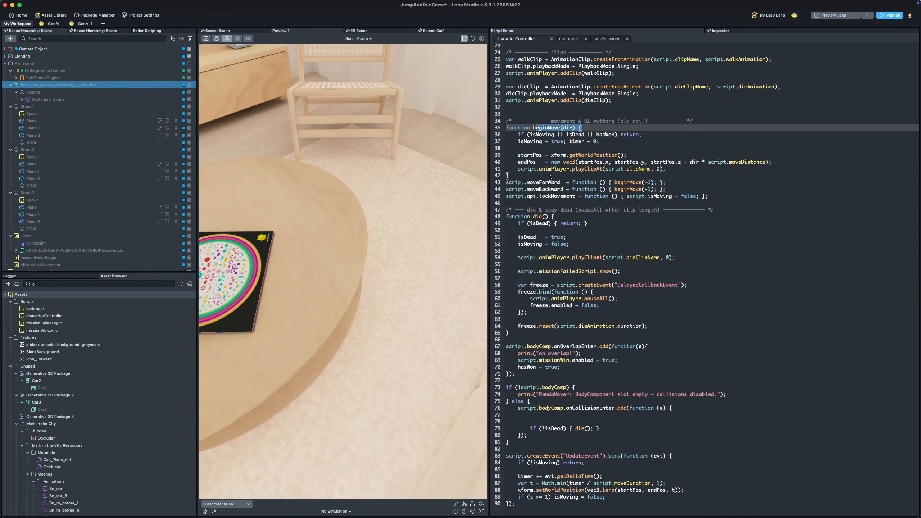
{"action": "left_click_drag", "start_coordinate": [527, 183], "coordinate": [567, 183]}
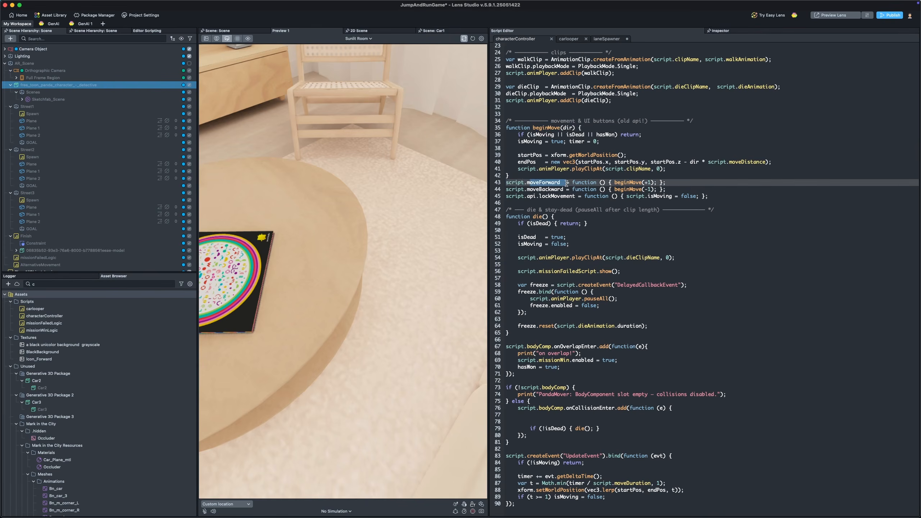
{"action": "triple_click", "coordinate": [520, 182]}
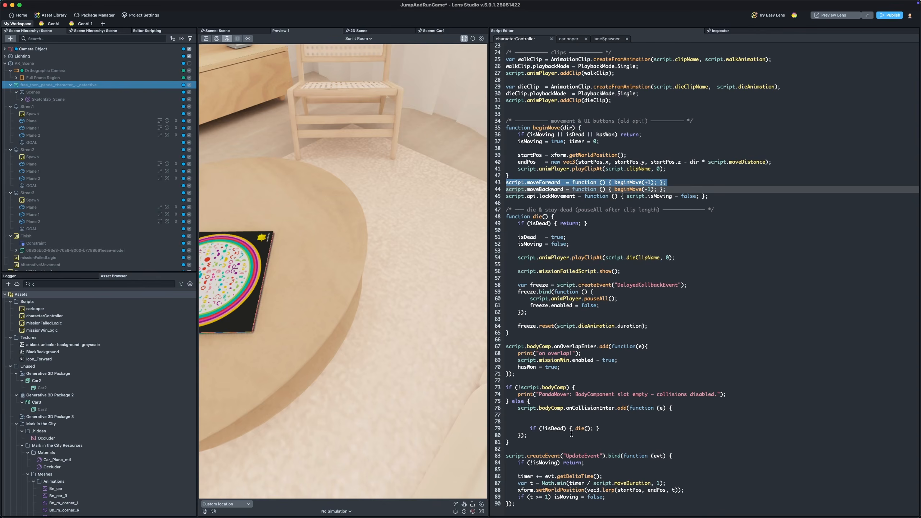
{"action": "double_click", "coordinate": [566, 456]}
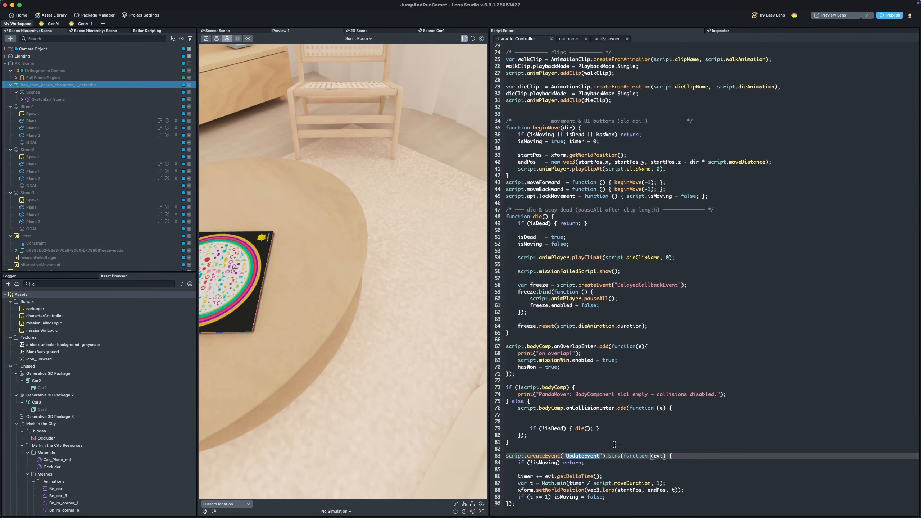
{"action": "left_click", "coordinate": [621, 434]}
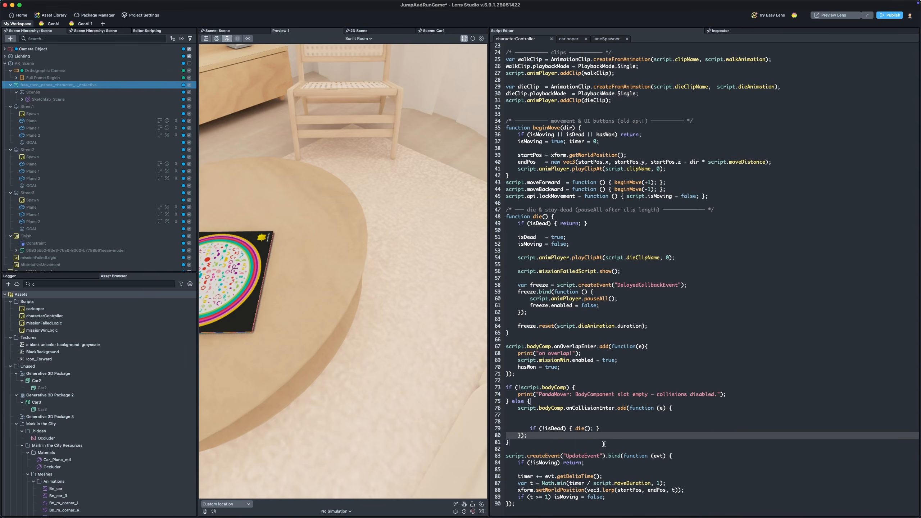
{"action": "left_click_drag", "start_coordinate": [531, 463], "coordinate": [553, 463]}
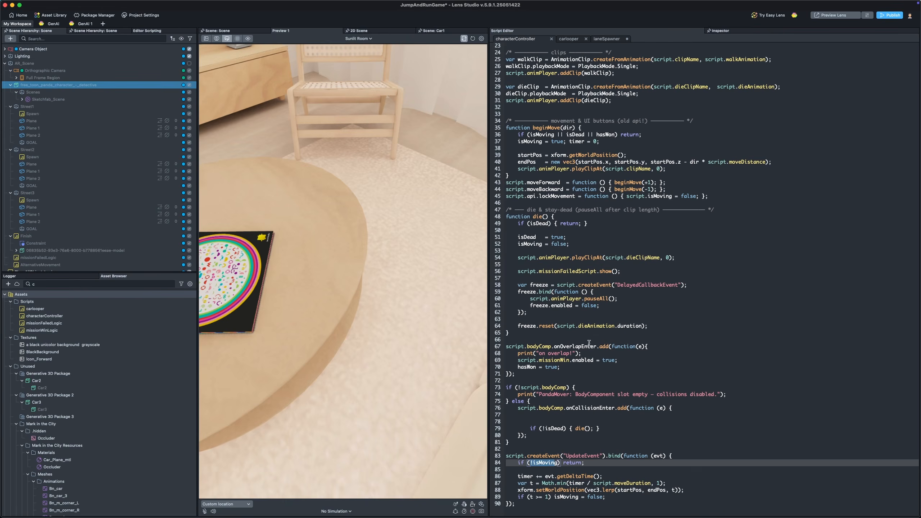
Step: Review the body component's overlap handler and the collision handler's die call in the characterController script
{"action": "left_click_drag", "start_coordinate": [567, 374], "coordinate": [495, 346]}
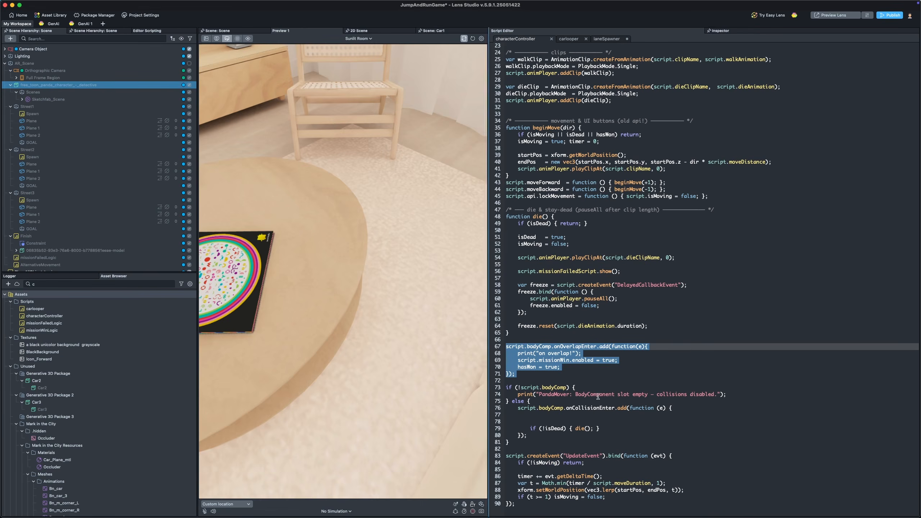
{"action": "left_click", "coordinate": [584, 367]}
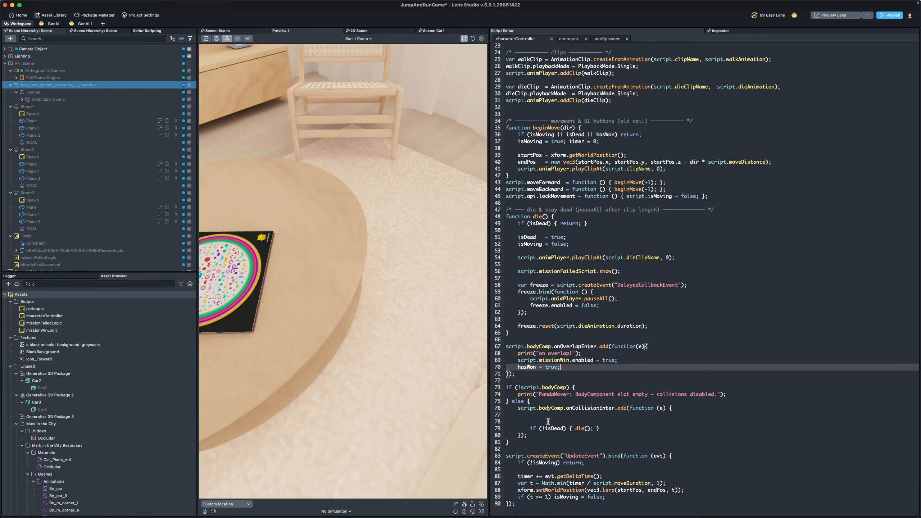
{"action": "left_click_drag", "start_coordinate": [531, 429], "coordinate": [612, 430]}
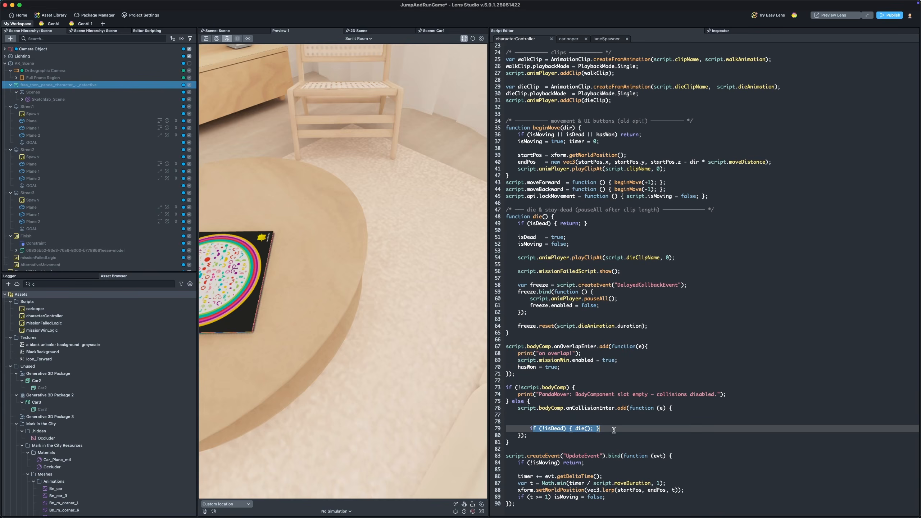
{"action": "scroll", "coordinate": [612, 392], "scroll_direction": "up", "scroll_amount": 5}
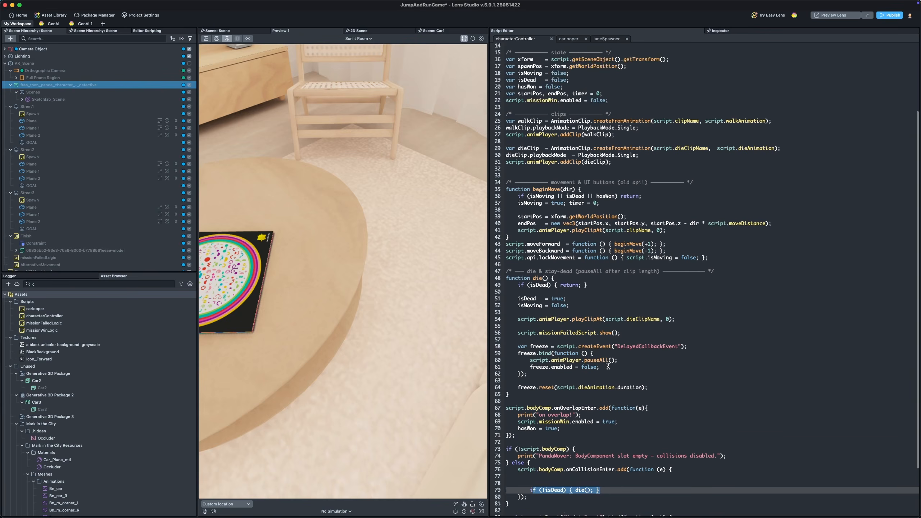
{"action": "scroll", "coordinate": [594, 374], "scroll_direction": "down", "scroll_amount": 5}
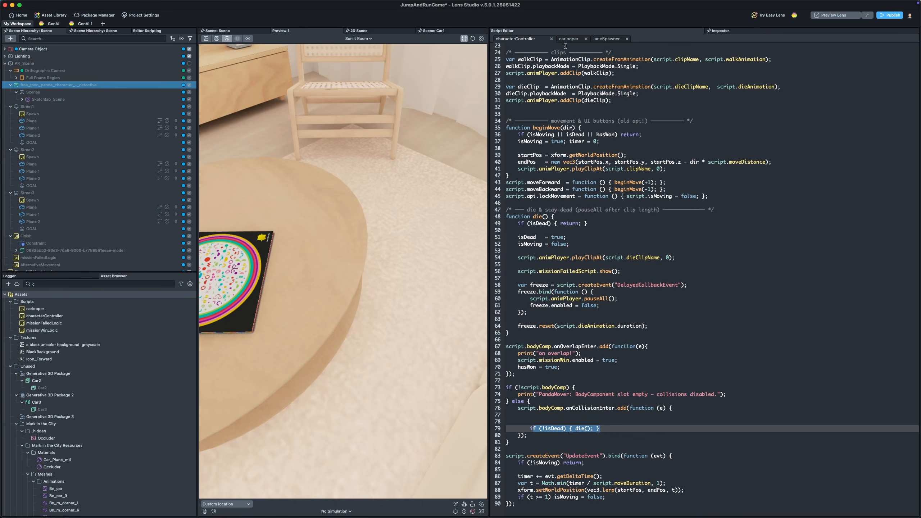
Step: Inspect the panda's characterController fields and Physics Body settings, collapsing the panda in the scene hierarchy
{"action": "left_click", "coordinate": [761, 31]}
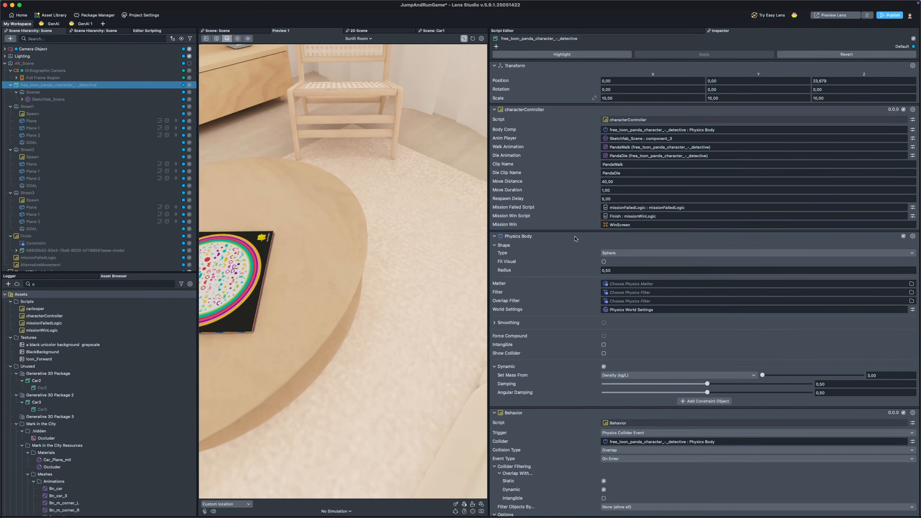
{"action": "scroll", "coordinate": [317, 208], "scroll_direction": "down", "scroll_amount": 5}
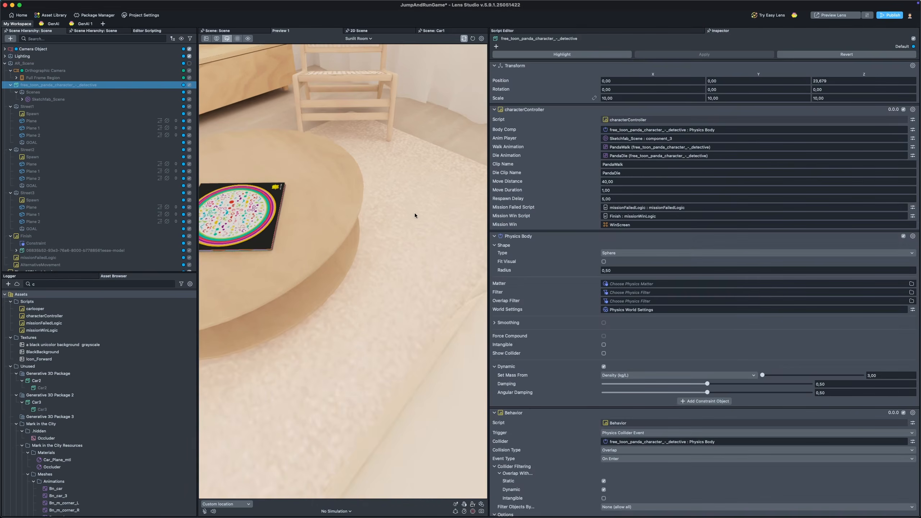
{"action": "scroll", "coordinate": [388, 234], "scroll_direction": "down", "scroll_amount": 2}
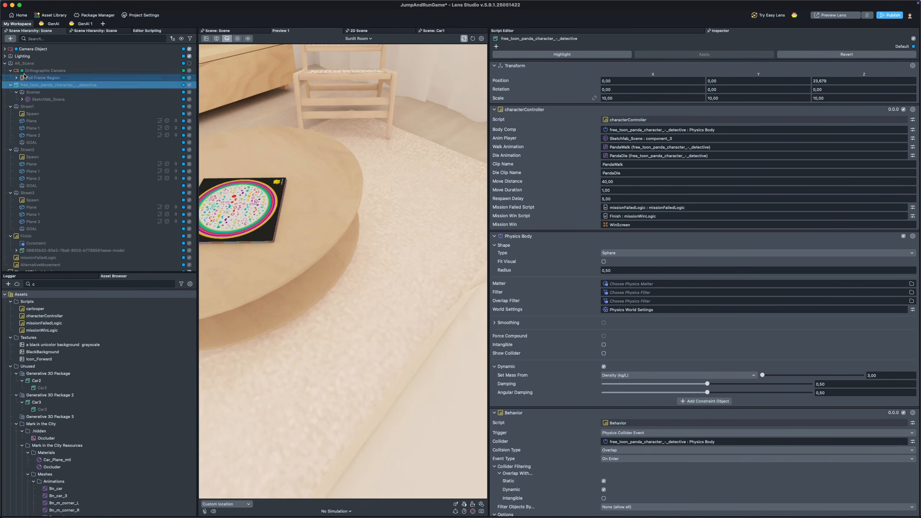
{"action": "left_click", "coordinate": [10, 85]}
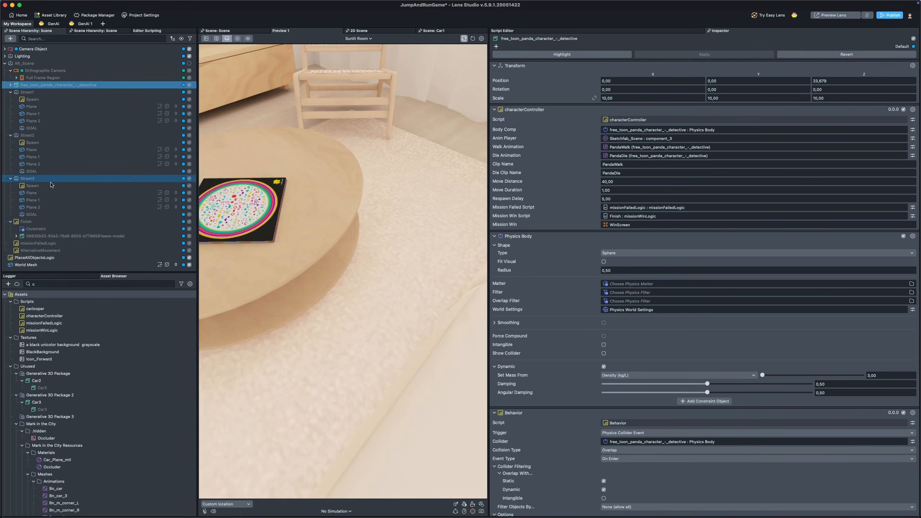
{"action": "right_click_drag", "start_coordinate": [411, 129], "coordinate": [401, 134]}
Step: Look around the scene view of the street lanes and inspect the Finish object's missionWinLogic and Physics Body components
{"action": "left_click", "coordinate": [239, 32]}
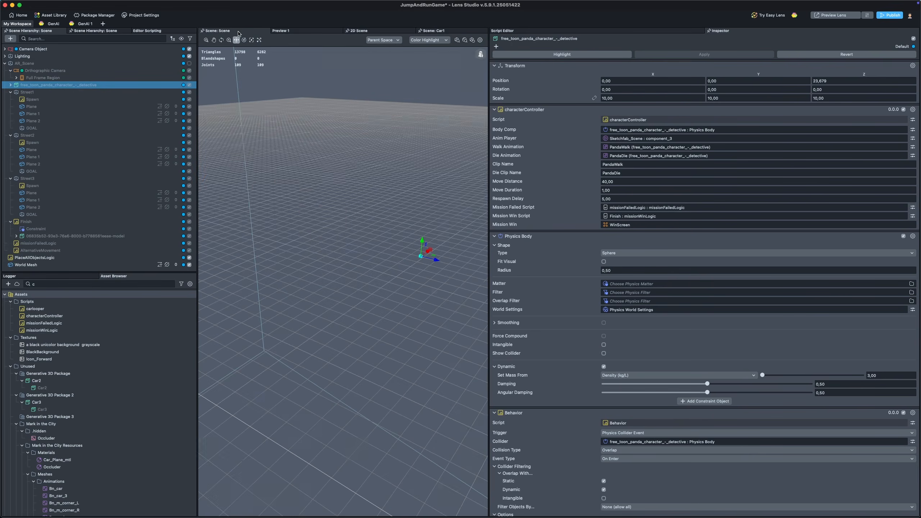
{"action": "left_click", "coordinate": [435, 31]}
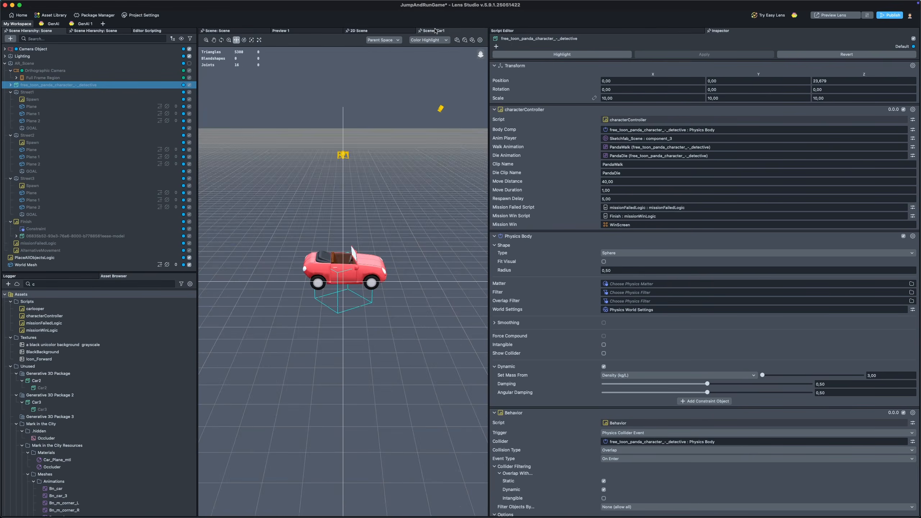
{"action": "left_click", "coordinate": [224, 31]}
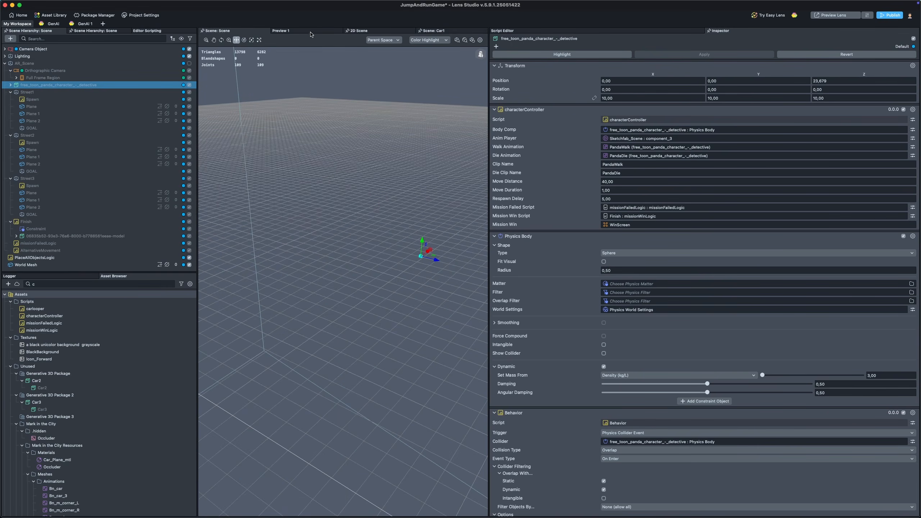
{"action": "right_click_drag", "start_coordinate": [391, 170], "coordinate": [490, 181]}
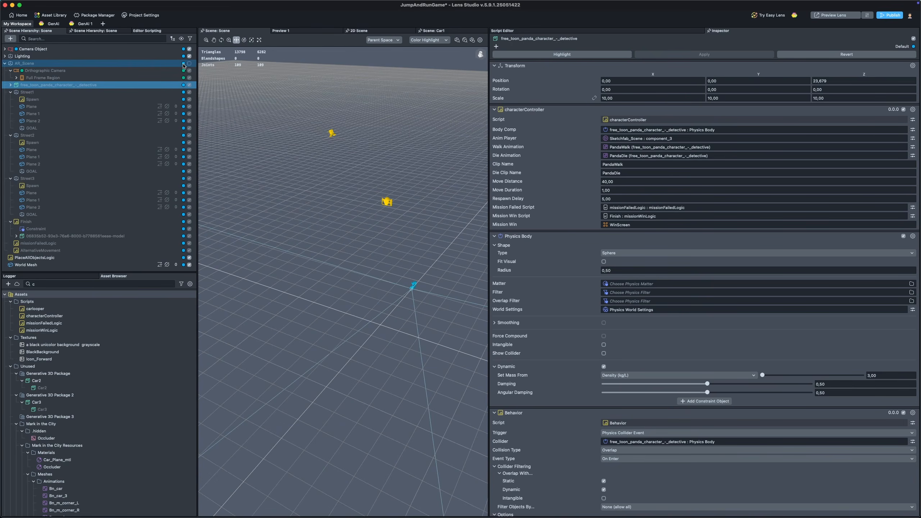
{"action": "left_click", "coordinate": [189, 64]}
{"action": "left_click", "coordinate": [127, 64]}
{"action": "right_click_drag", "start_coordinate": [437, 168], "coordinate": [338, 179]}
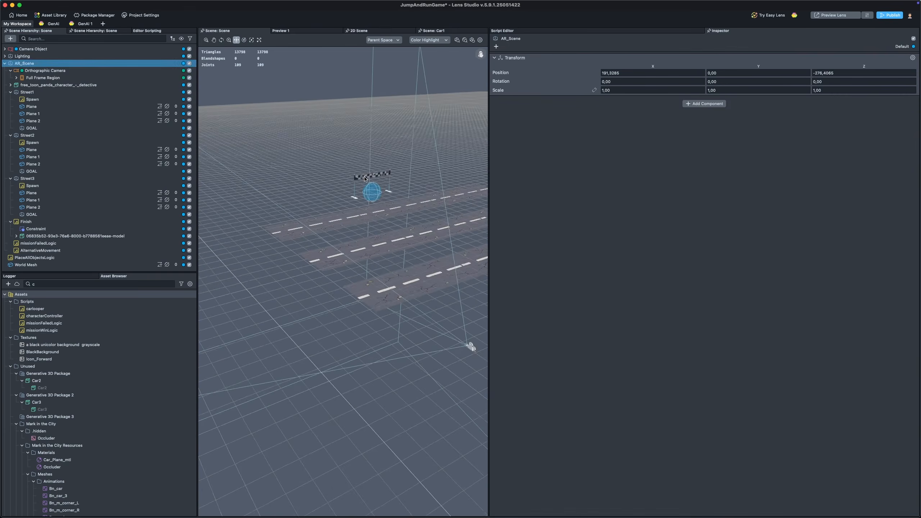
{"action": "left_click", "coordinate": [364, 179]}
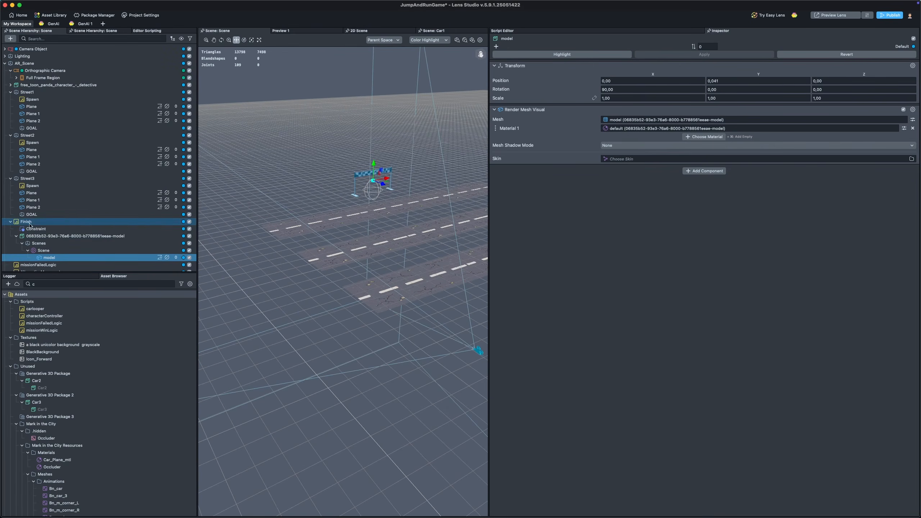
{"action": "left_click", "coordinate": [26, 221]}
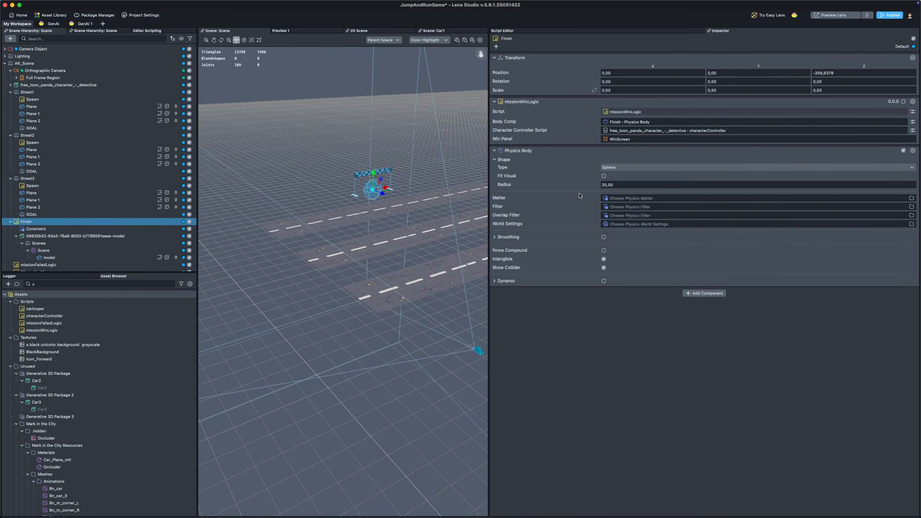
{"action": "right_click_drag", "start_coordinate": [366, 172], "coordinate": [362, 174]}
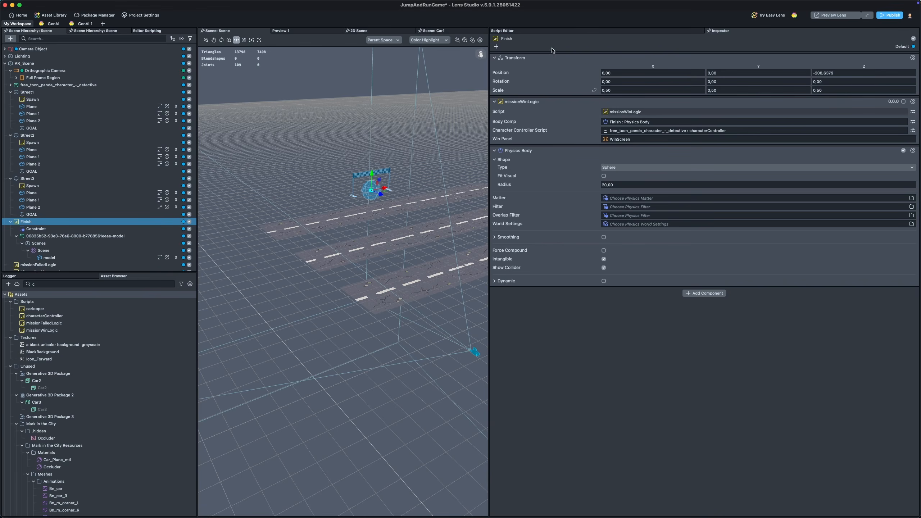
Step: Return to the characterController script and review its overlap handler and input declarations
{"action": "left_click", "coordinate": [541, 31]}
{"action": "left_click", "coordinate": [678, 341]}
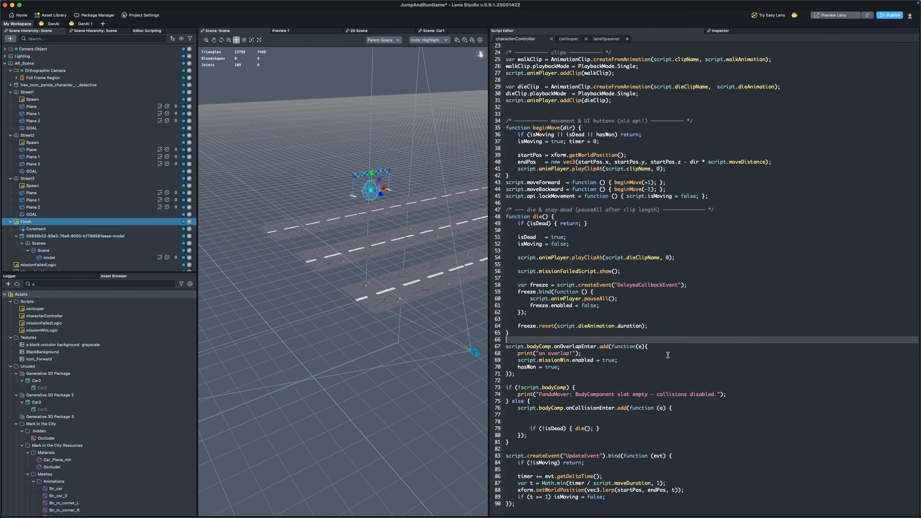
{"action": "left_click_drag", "start_coordinate": [512, 346], "coordinate": [551, 372]}
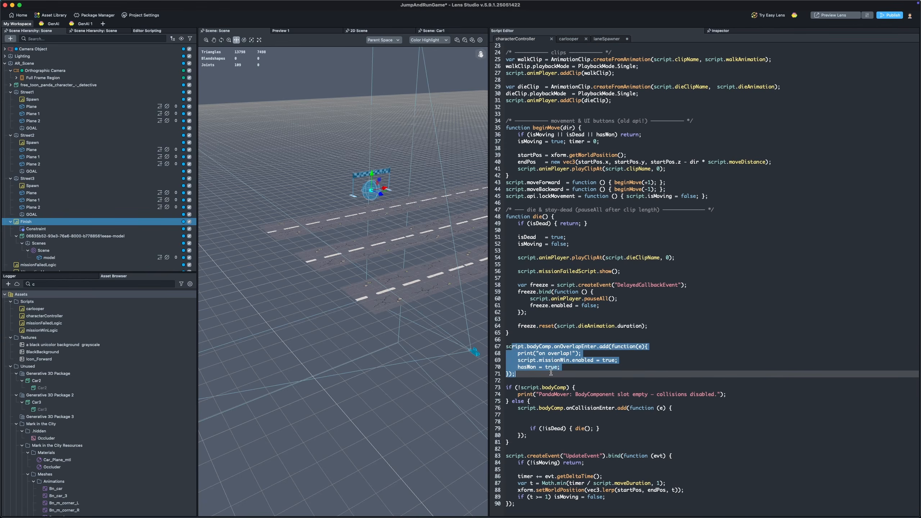
{"action": "left_click", "coordinate": [551, 332]}
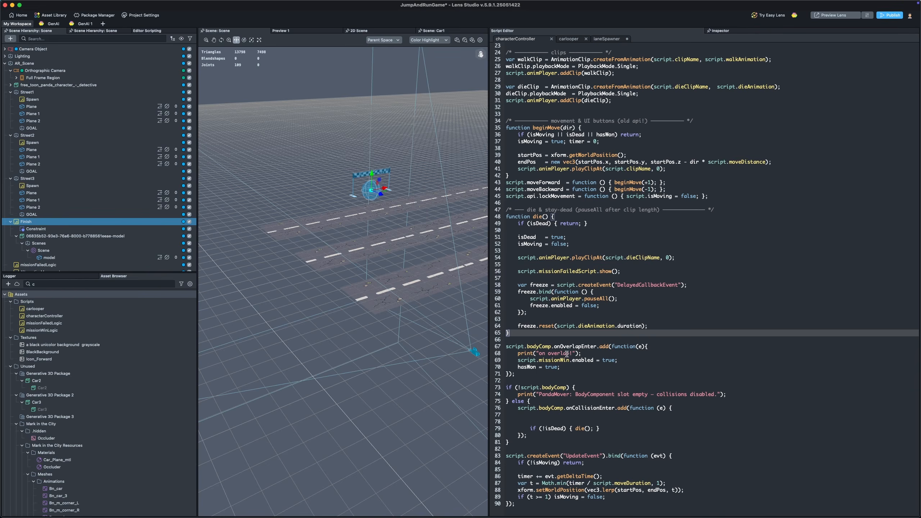
{"action": "scroll", "coordinate": [566, 354], "scroll_direction": "up", "scroll_amount": 7}
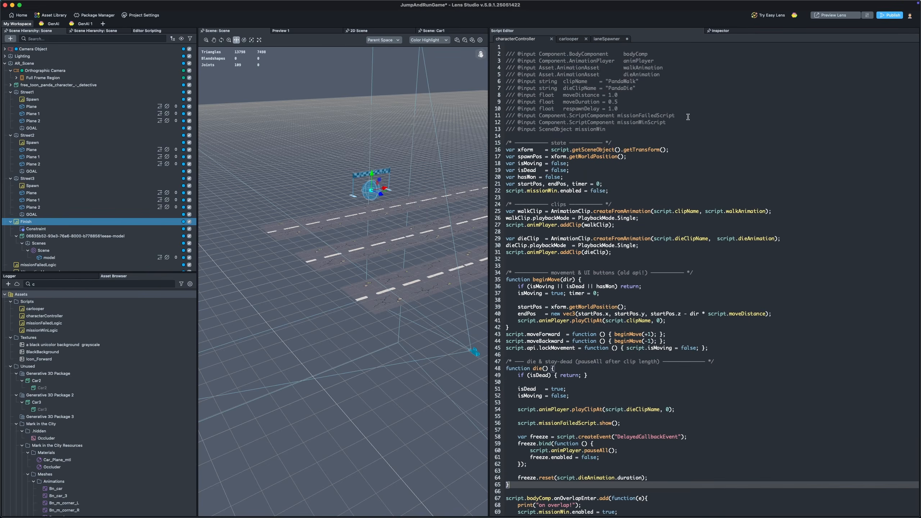
{"action": "left_click", "coordinate": [677, 123]}
{"action": "scroll", "coordinate": [600, 185], "scroll_direction": "down", "scroll_amount": 7}
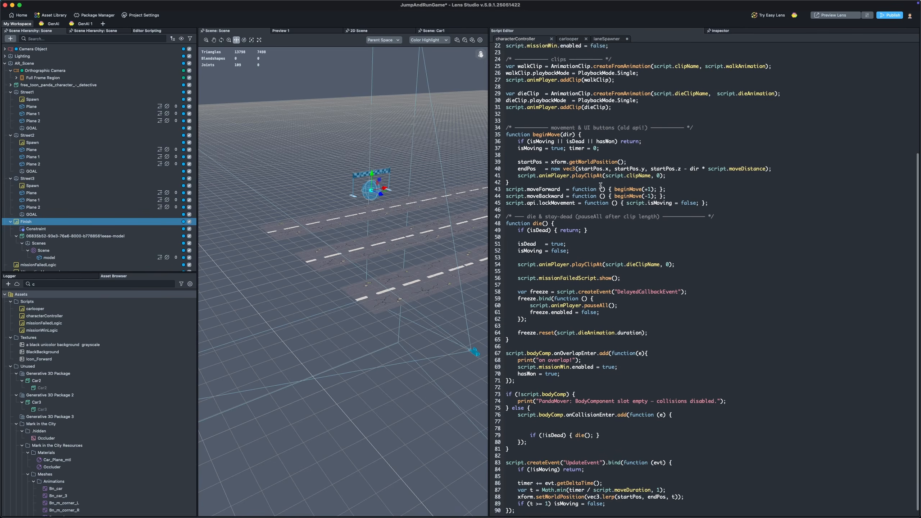
{"action": "left_click", "coordinate": [612, 307]}
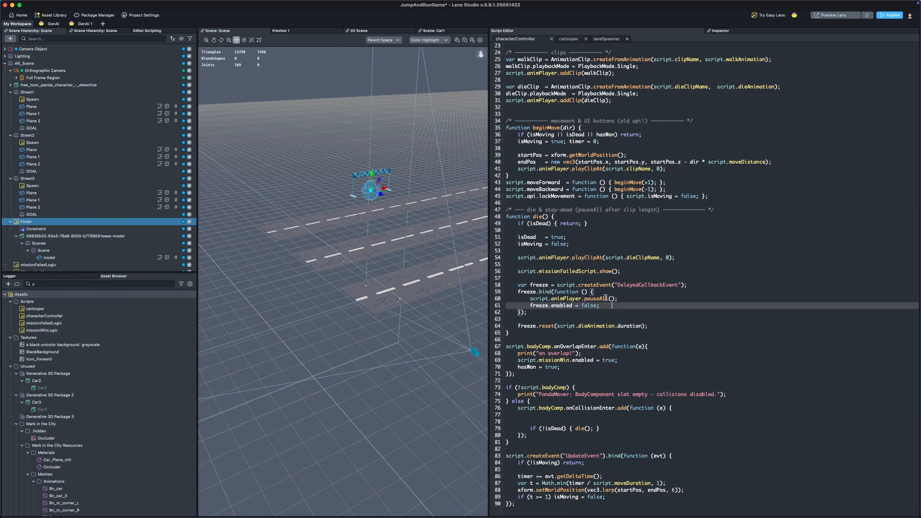
Step: Inspect the missionFailedLogic object and the Full Frame Region in the scene hierarchy
{"action": "scroll", "coordinate": [51, 253], "scroll_direction": "down", "scroll_amount": 2}
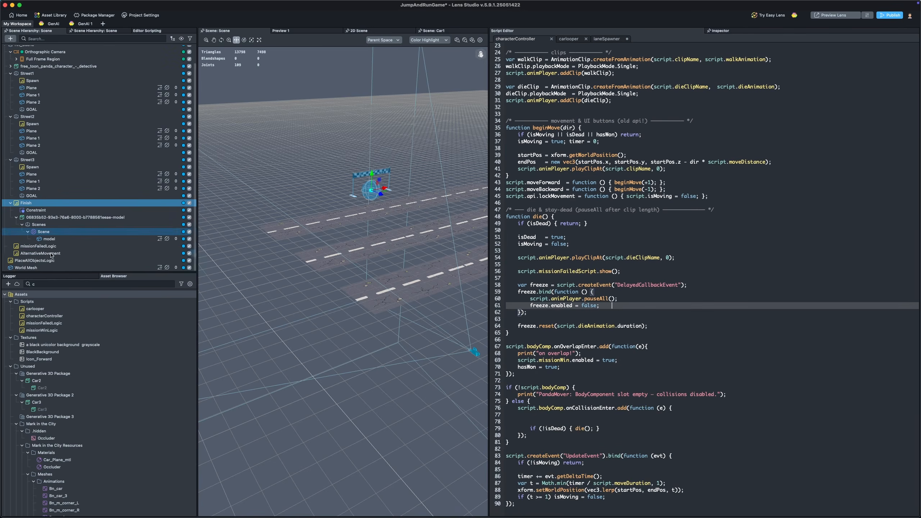
{"action": "left_click", "coordinate": [51, 248]}
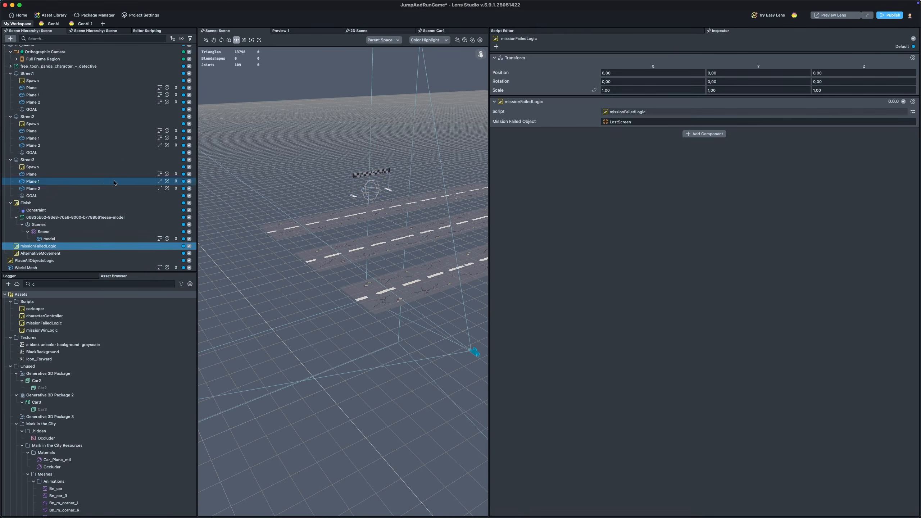
{"action": "scroll", "coordinate": [114, 182], "scroll_direction": "up", "scroll_amount": 2}
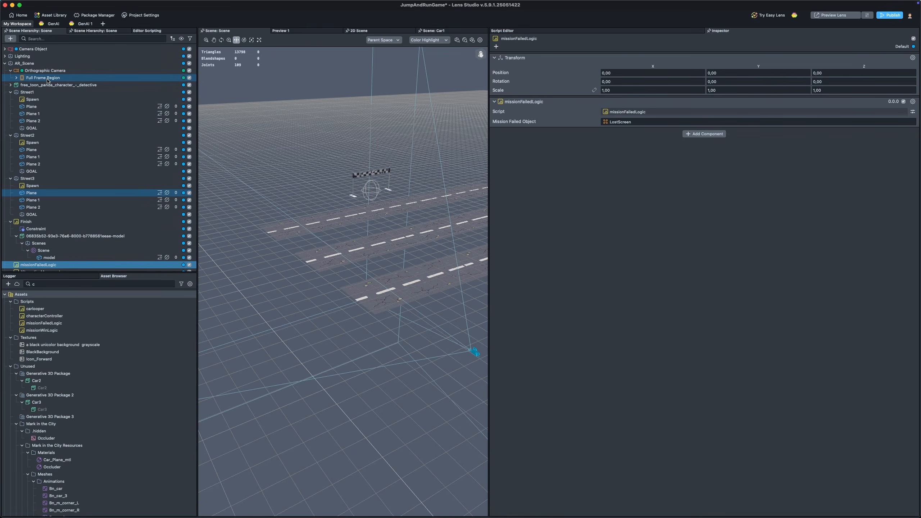
{"action": "left_click", "coordinate": [47, 78]}
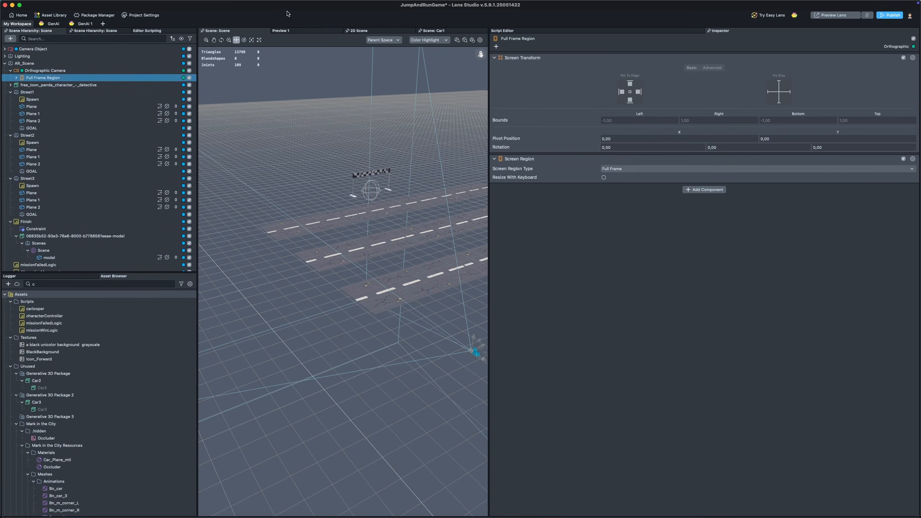
{"action": "mouse_move", "coordinate": [279, 3]}
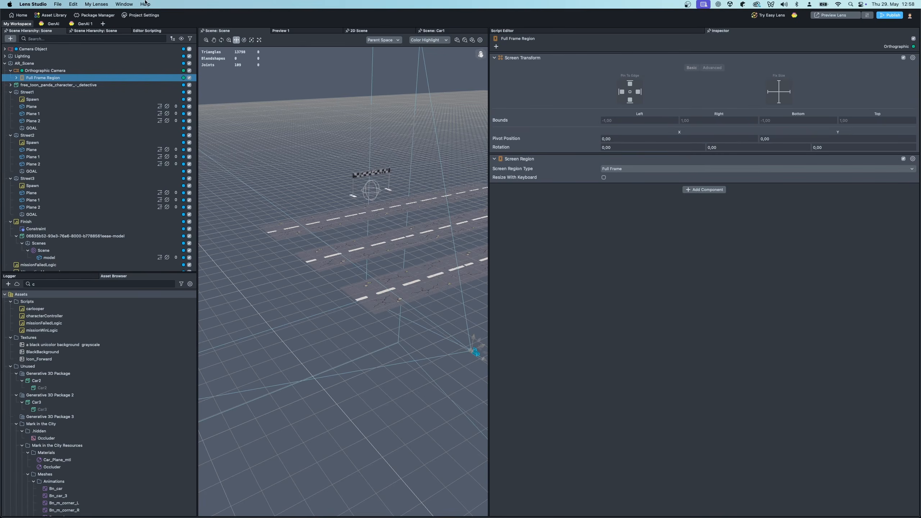
Step: Open the 2D Scene editor, widen its panel, and expand the Full Frame Region in the scene hierarchy
{"action": "left_click", "coordinate": [125, 4]}
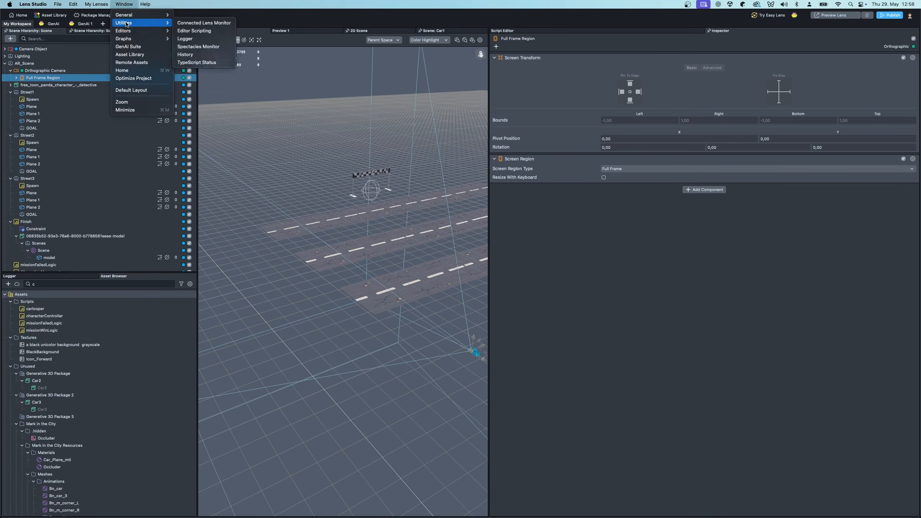
{"action": "mouse_move", "coordinate": [142, 31]}
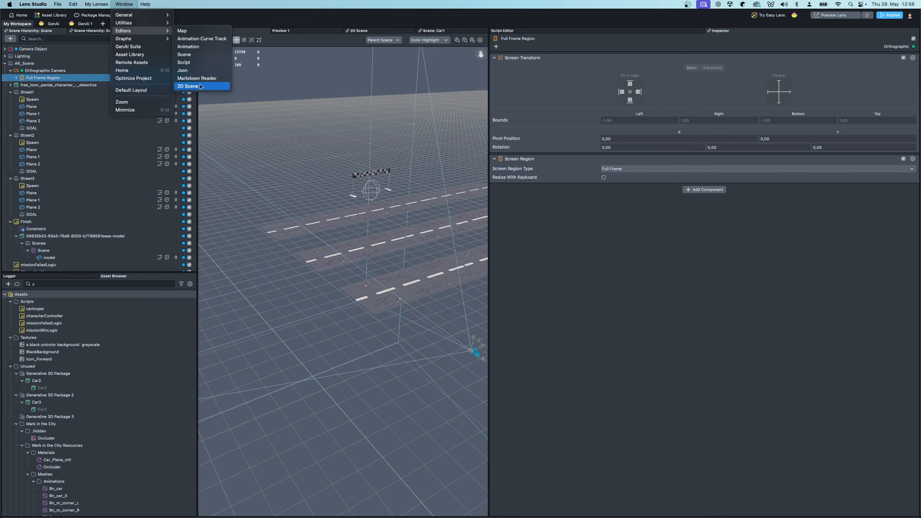
{"action": "left_click", "coordinate": [361, 32]}
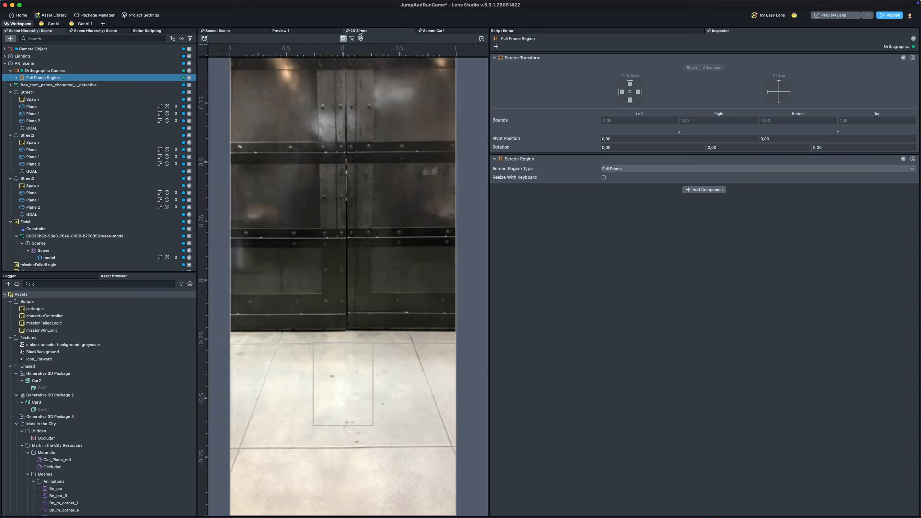
{"action": "left_click_drag", "start_coordinate": [489, 162], "coordinate": [580, 162]}
{"action": "left_click", "coordinate": [16, 78]}
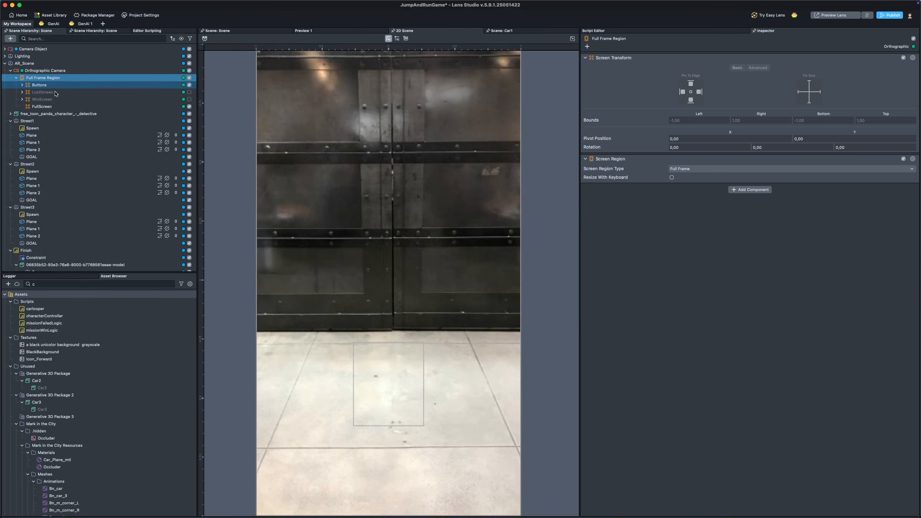
Step: Preview the LostScreen and WinScreen under Full Frame Region by switching their visibility on and off again
{"action": "left_click", "coordinate": [189, 93]}
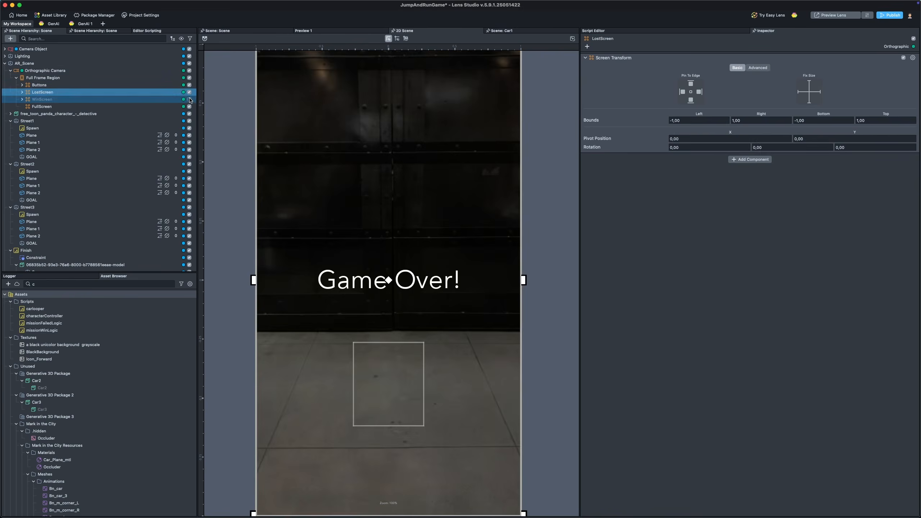
{"action": "left_click", "coordinate": [189, 93]}
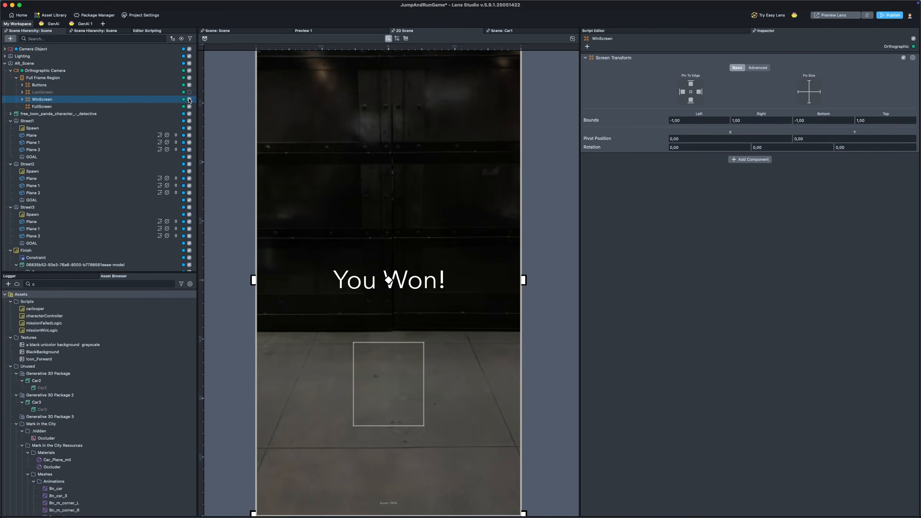
{"action": "left_click", "coordinate": [189, 100]}
{"action": "left_click", "coordinate": [78, 94], "text": "shift"}
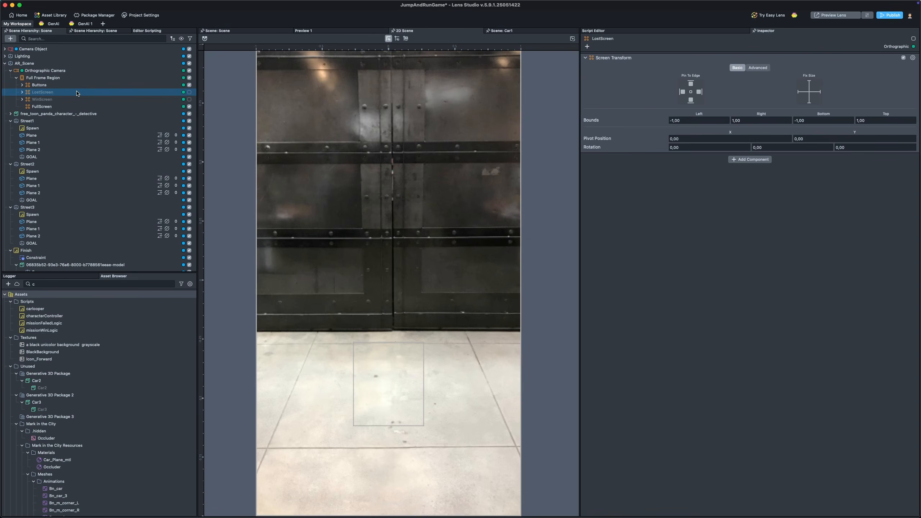
{"action": "left_click", "coordinate": [38, 77]}
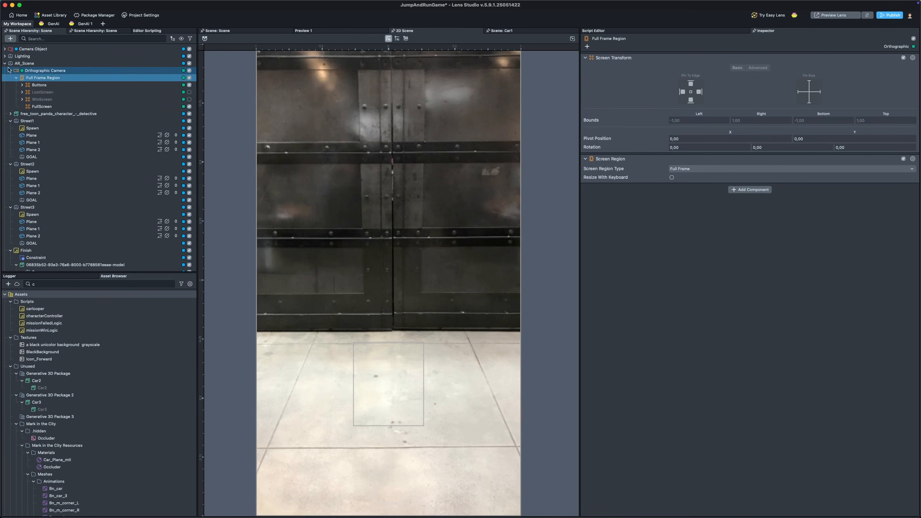
{"action": "left_click", "coordinate": [11, 39]}
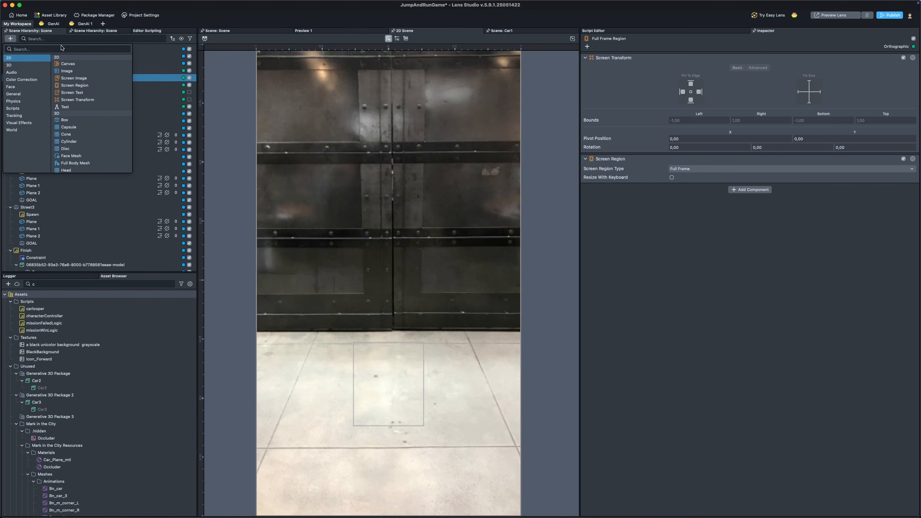
{"action": "left_click", "coordinate": [168, 90]}
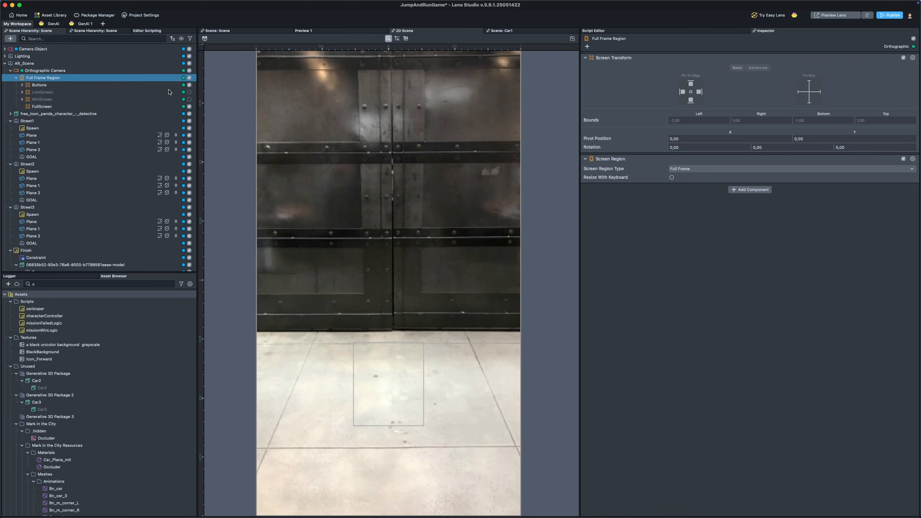
{"action": "left_click", "coordinate": [89, 100]}
{"action": "left_click", "coordinate": [189, 99]}
{"action": "left_click", "coordinate": [189, 99]}
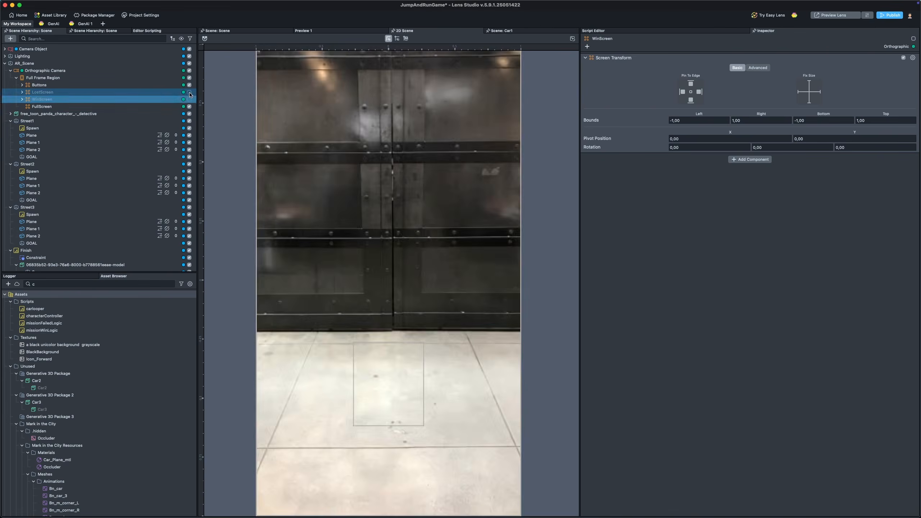
{"action": "left_click", "coordinate": [188, 92]}
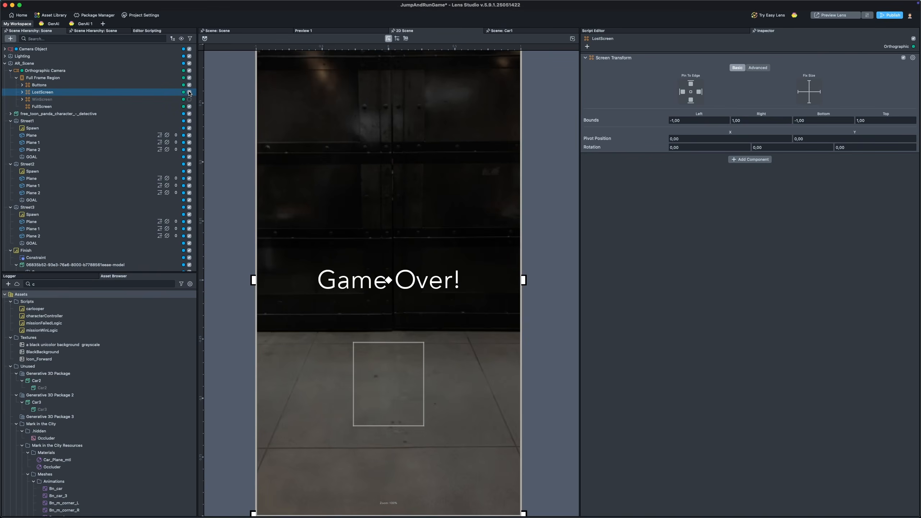
{"action": "left_click", "coordinate": [189, 92]}
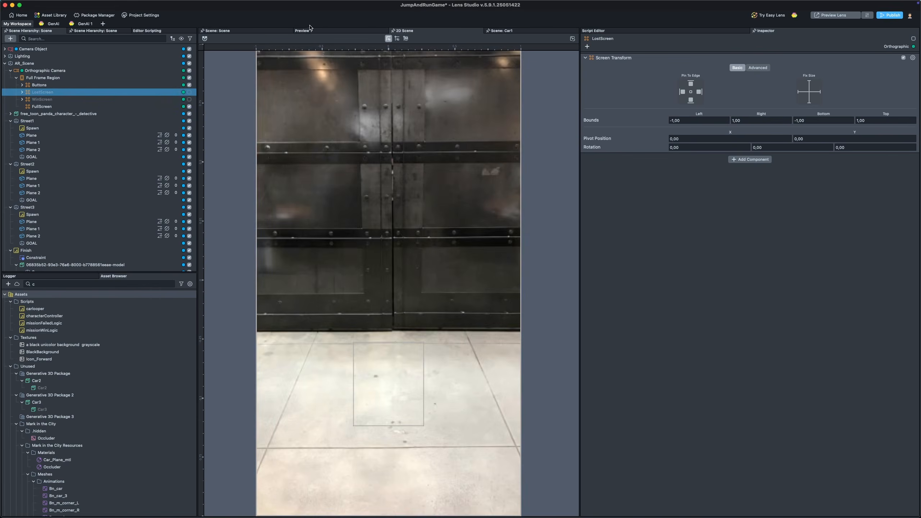
Step: Return to the scene view, collapse Full Frame Region, and review the characterController's beginMove and UpdateEvent movement code
{"action": "left_click", "coordinate": [303, 31]}
{"action": "left_click", "coordinate": [16, 78]}
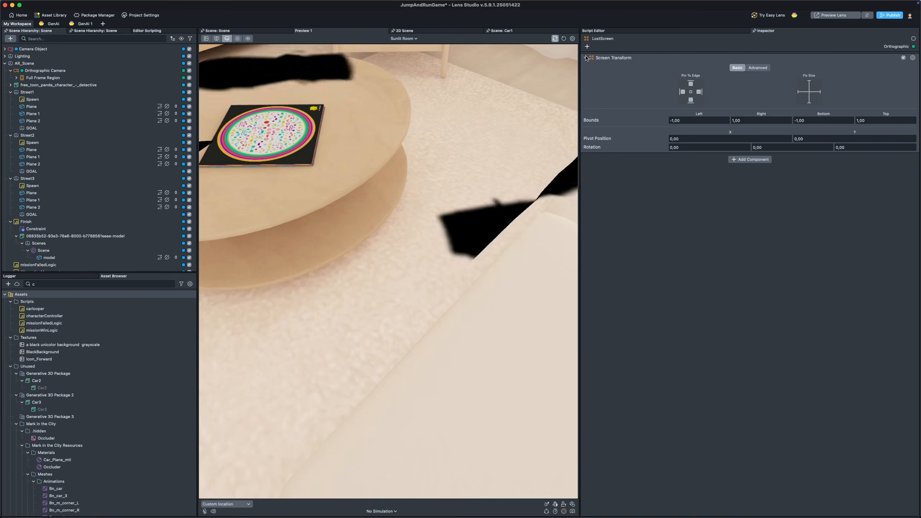
{"action": "left_click", "coordinate": [593, 30]}
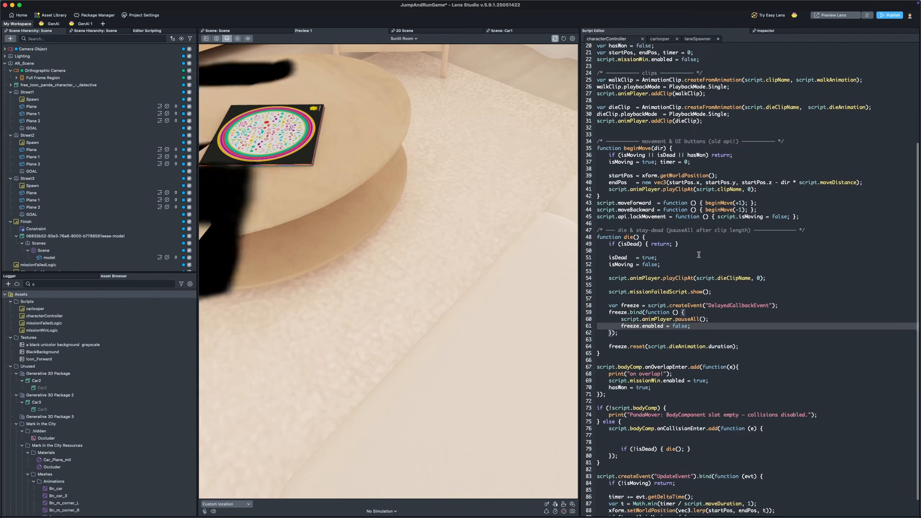
{"action": "scroll", "coordinate": [698, 255], "scroll_direction": "up", "scroll_amount": 6}
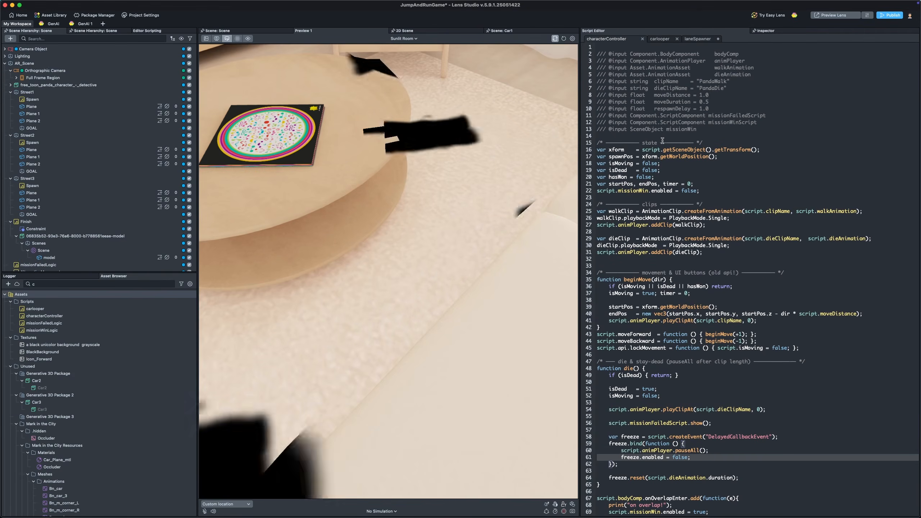
{"action": "scroll", "coordinate": [663, 140], "scroll_direction": "down", "scroll_amount": 2}
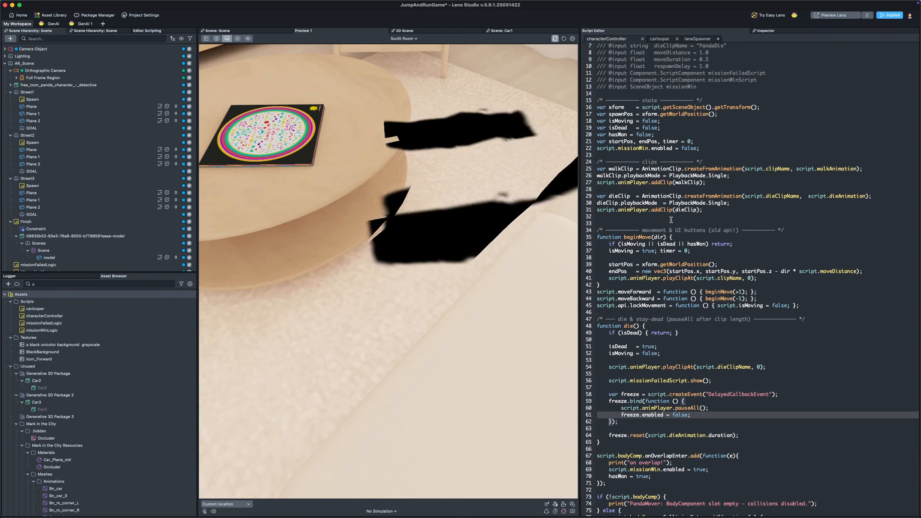
{"action": "scroll", "coordinate": [671, 220], "scroll_direction": "down", "scroll_amount": 5}
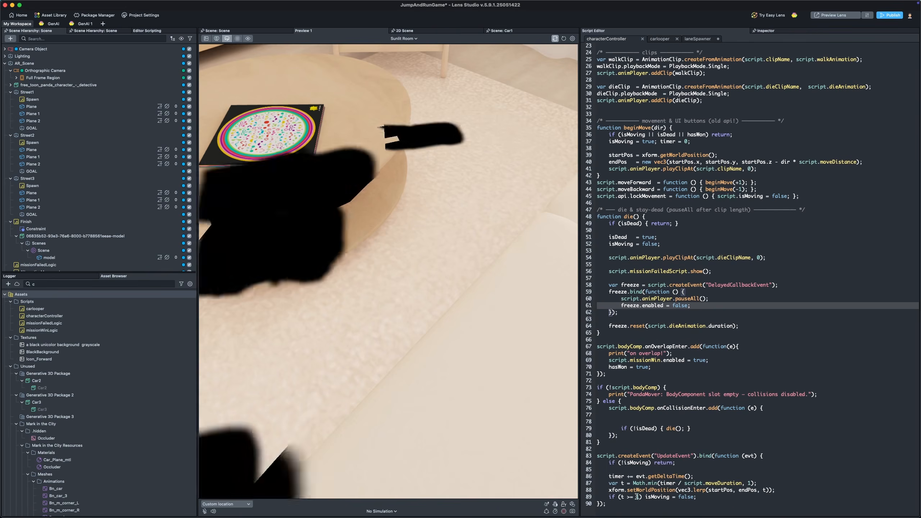
{"action": "left_click", "coordinate": [790, 479]}
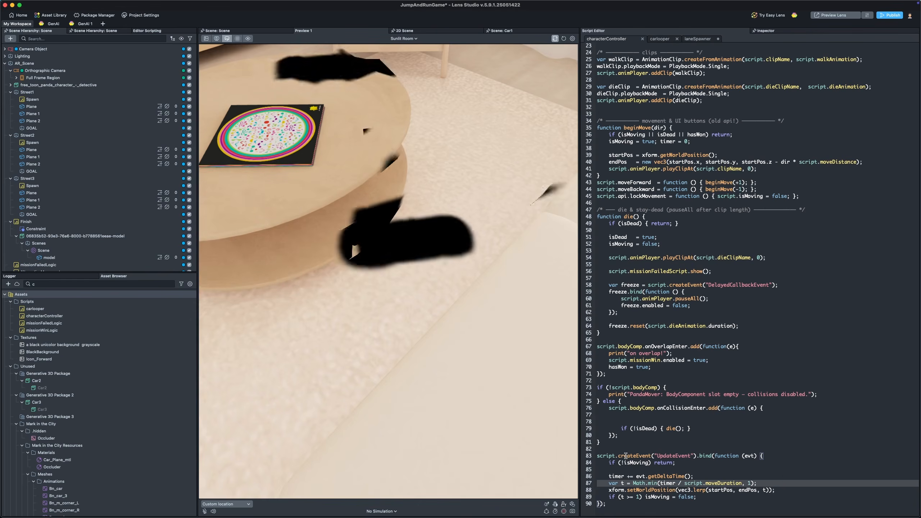
{"action": "double_click", "coordinate": [637, 462]}
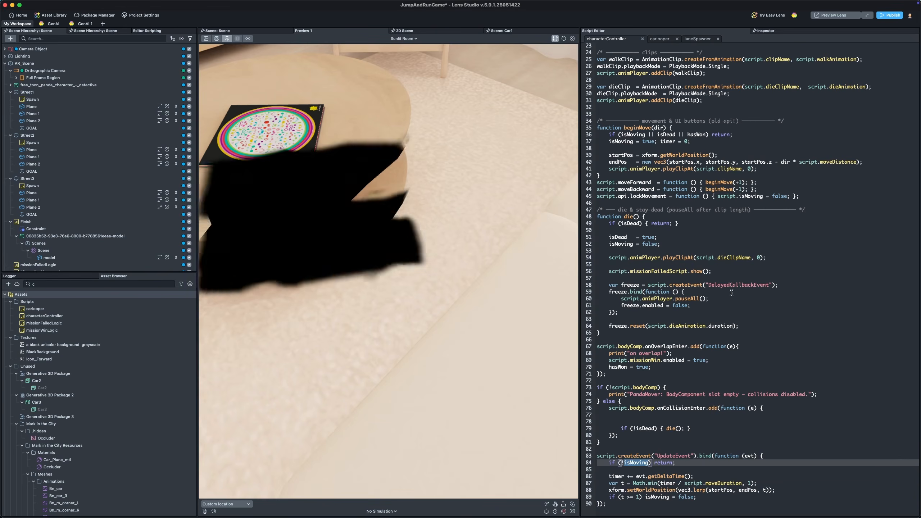
{"action": "double_click", "coordinate": [638, 127]}
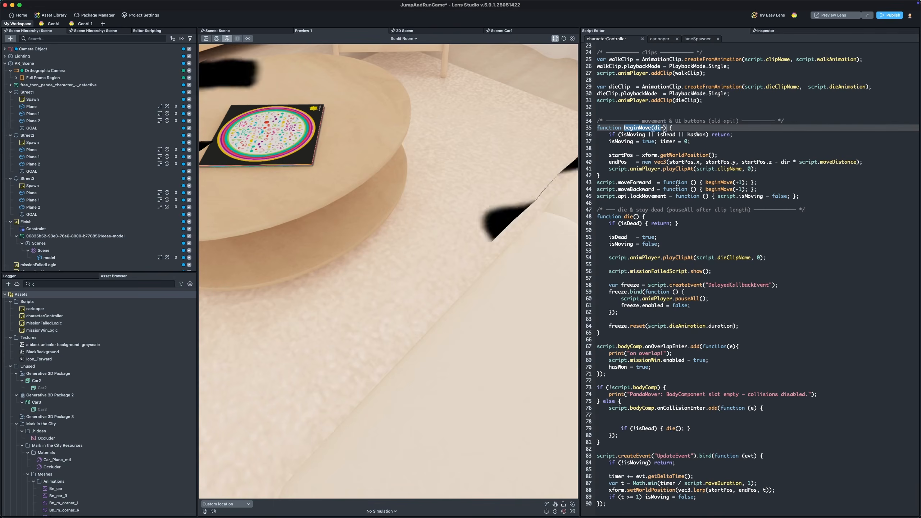
{"action": "left_click", "coordinate": [627, 464]}
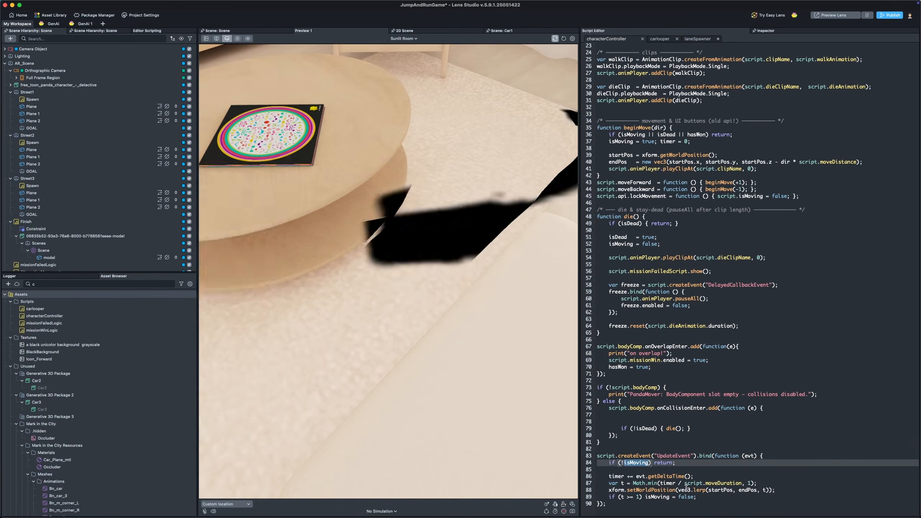
{"action": "left_click_drag", "start_coordinate": [609, 504], "coordinate": [576, 443]}
{"action": "left_click", "coordinate": [656, 447]}
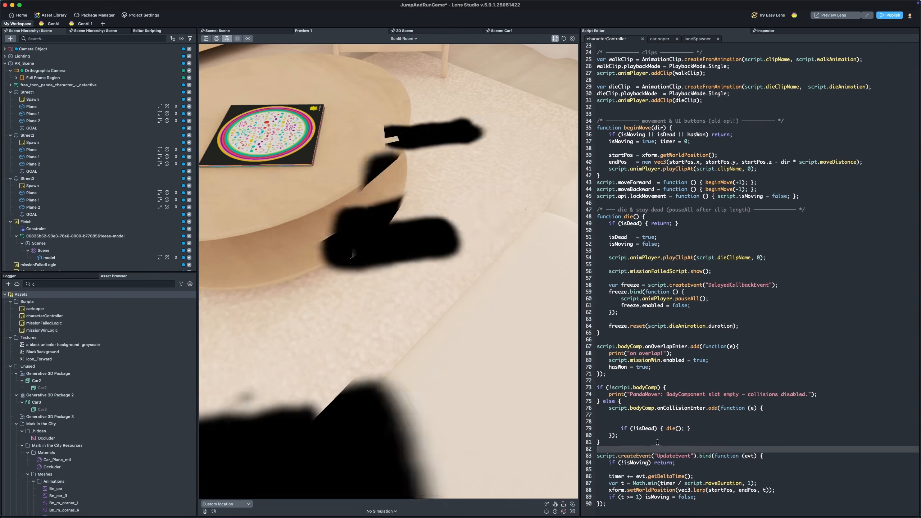
{"action": "scroll", "coordinate": [657, 435], "scroll_direction": "up", "scroll_amount": 3}
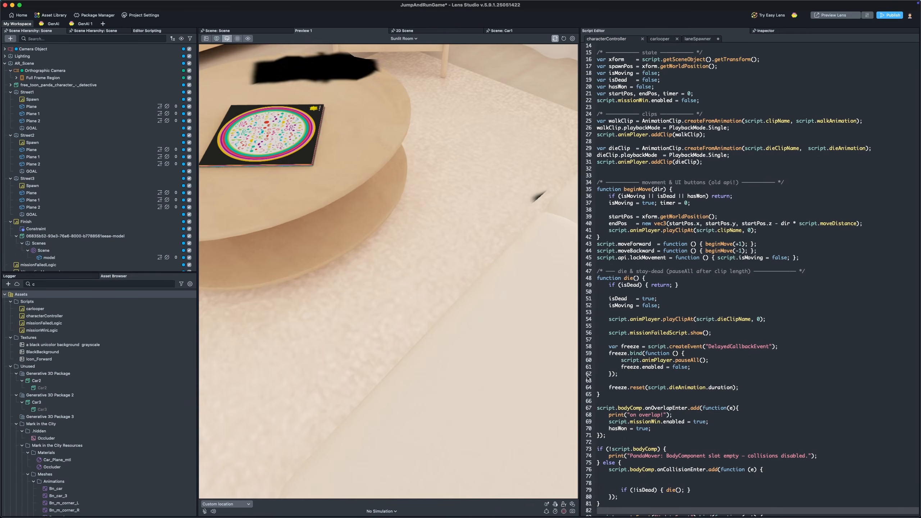
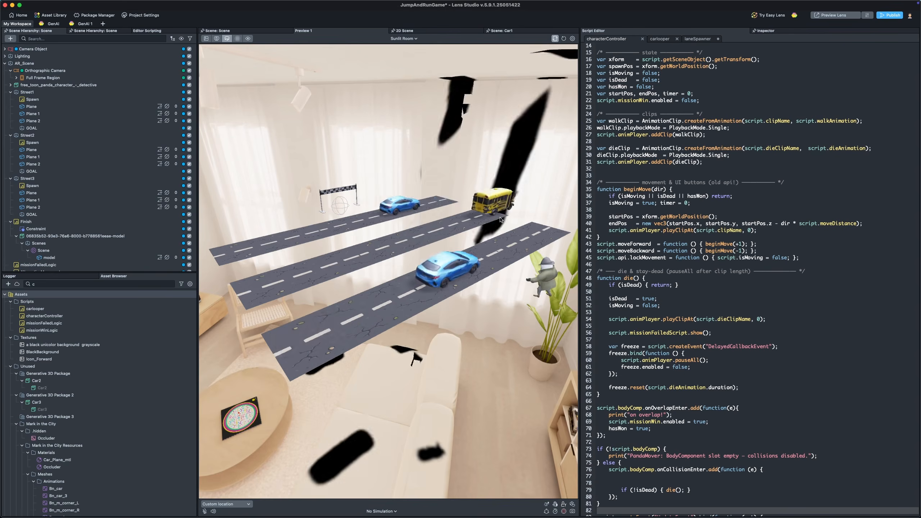
Step: Select the AlternativeMovement object and inspect its Behavior component settings
{"action": "scroll", "coordinate": [109, 224], "scroll_direction": "down", "scroll_amount": 2}
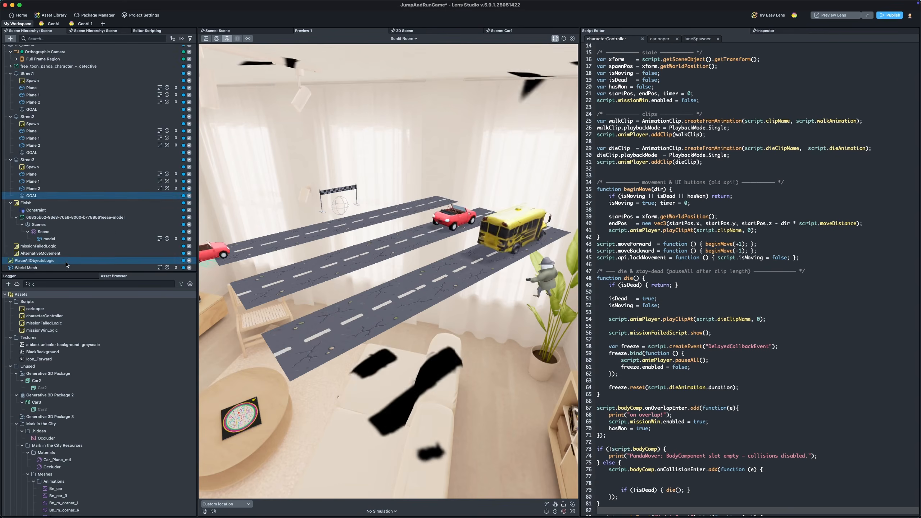
{"action": "left_click", "coordinate": [45, 254]}
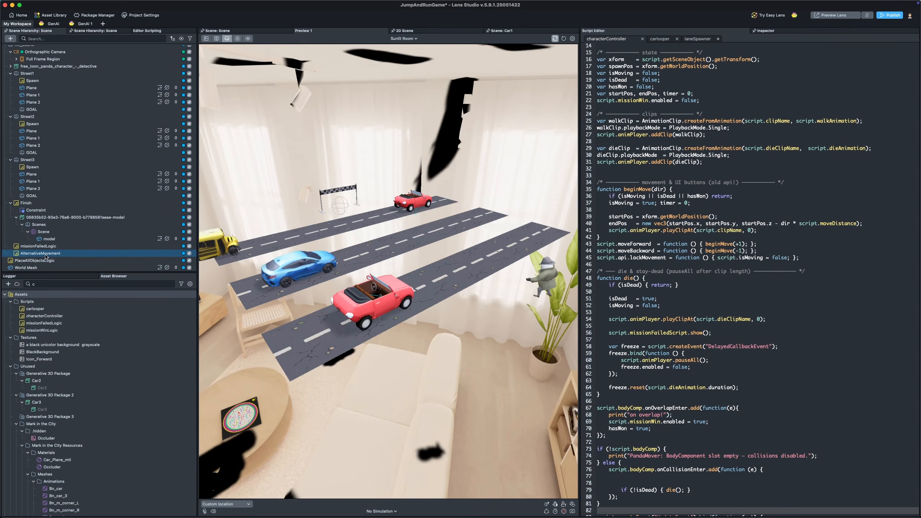
{"action": "left_click", "coordinate": [765, 31]}
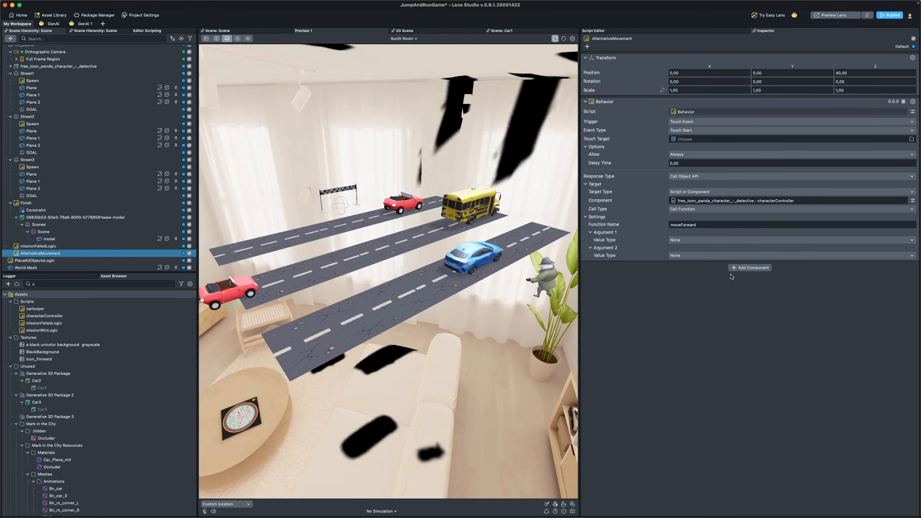
Step: Try to add a Behavior component to AlternativeMovement by searching components for beha
{"action": "left_click", "coordinate": [750, 268]}
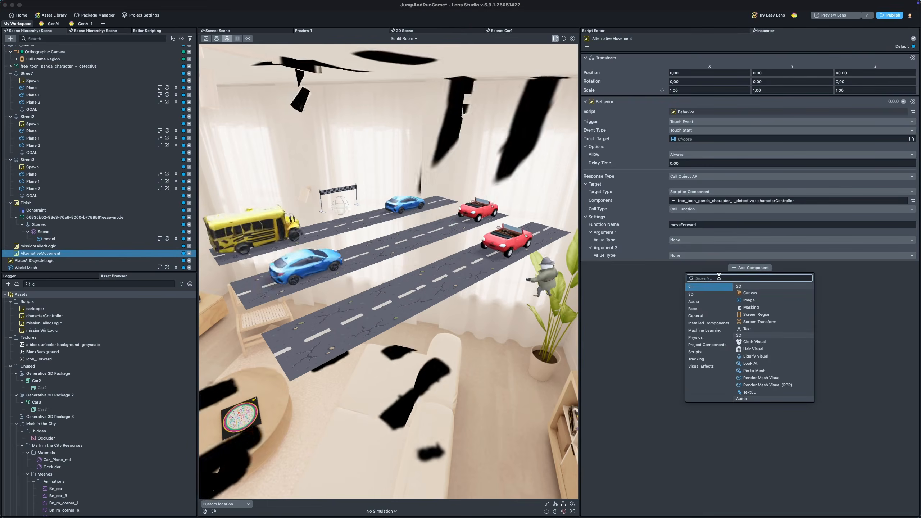
{"action": "type", "text": "beha"}
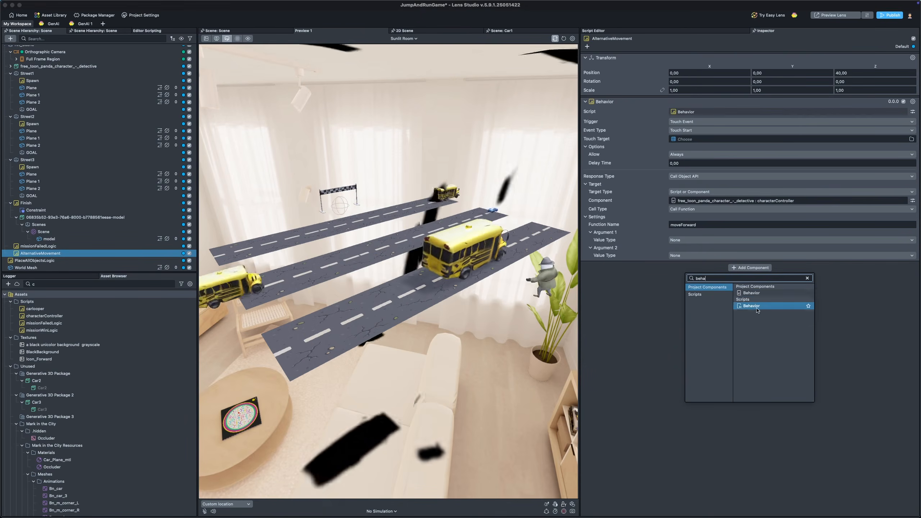
{"action": "left_click", "coordinate": [770, 293]}
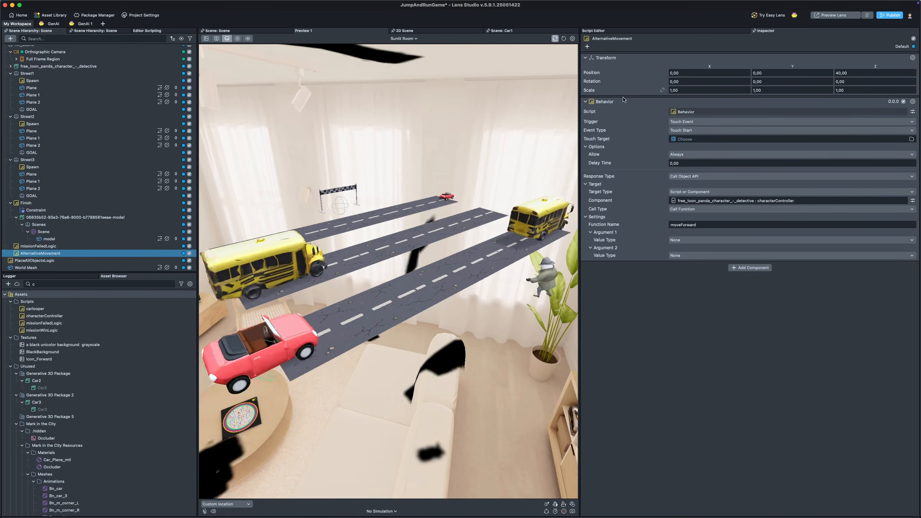
Step: Review the Behavior's Trigger options and keep the Event Type set to Touch Start
{"action": "left_click", "coordinate": [682, 123]}
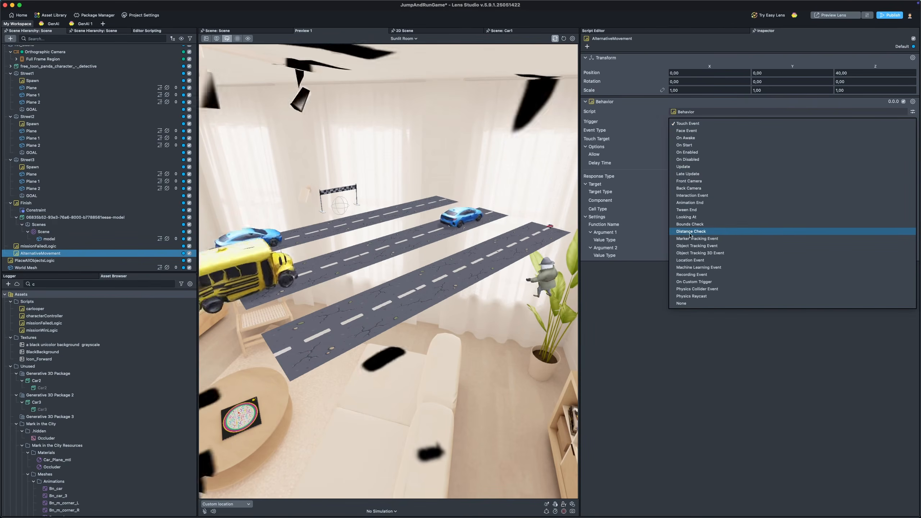
{"action": "left_click", "coordinate": [643, 381]}
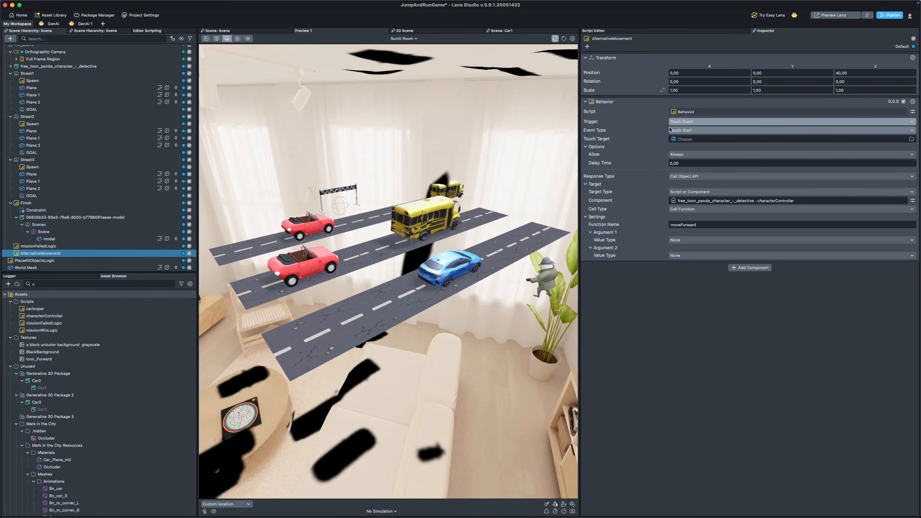
{"action": "left_click", "coordinate": [696, 130]}
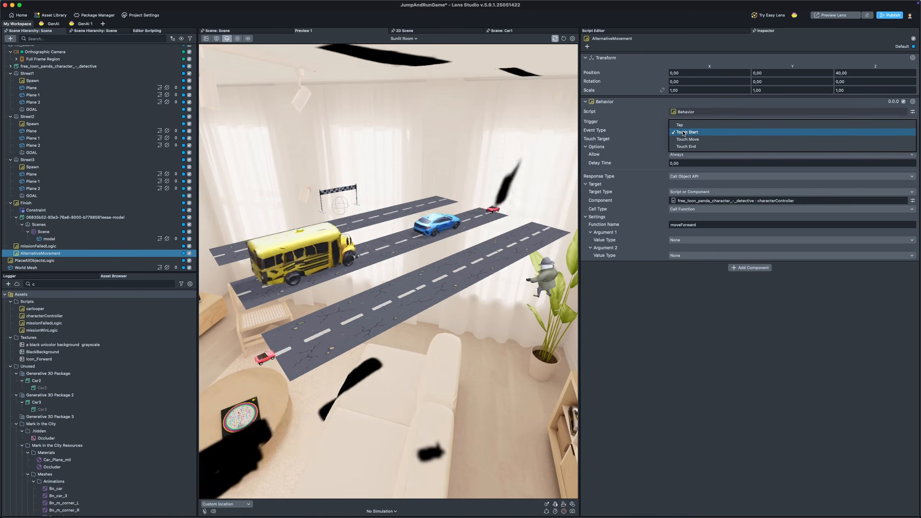
{"action": "left_click", "coordinate": [690, 132]}
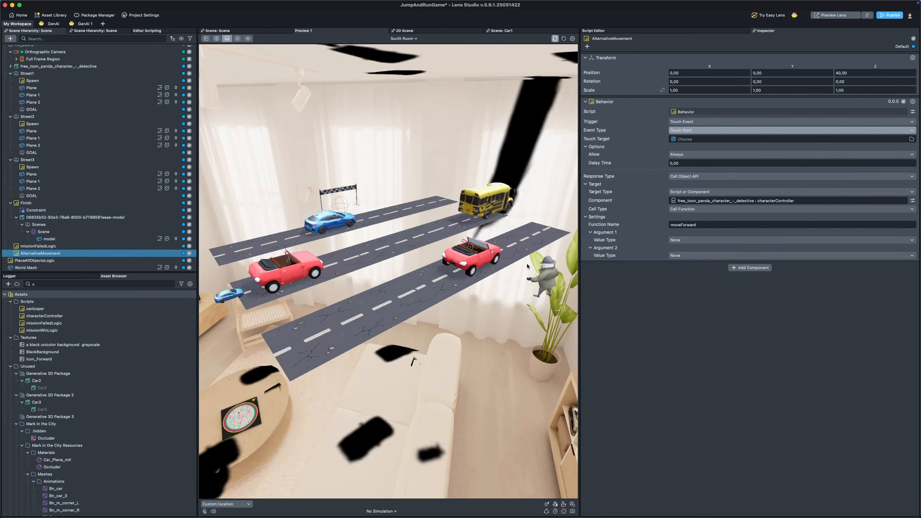
Step: Tap in the scene preview to test the forward movement, then reset the preview
{"action": "left_click", "coordinate": [421, 212]}
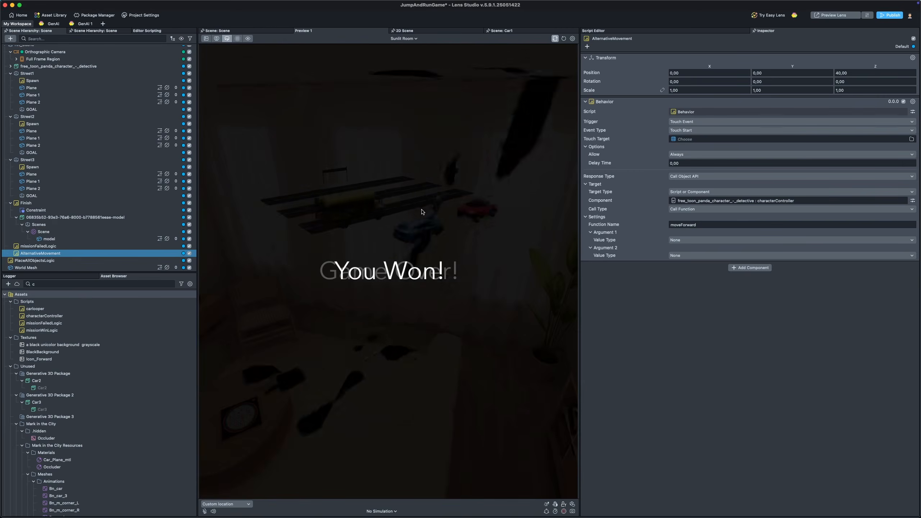
{"action": "left_click", "coordinate": [565, 38]}
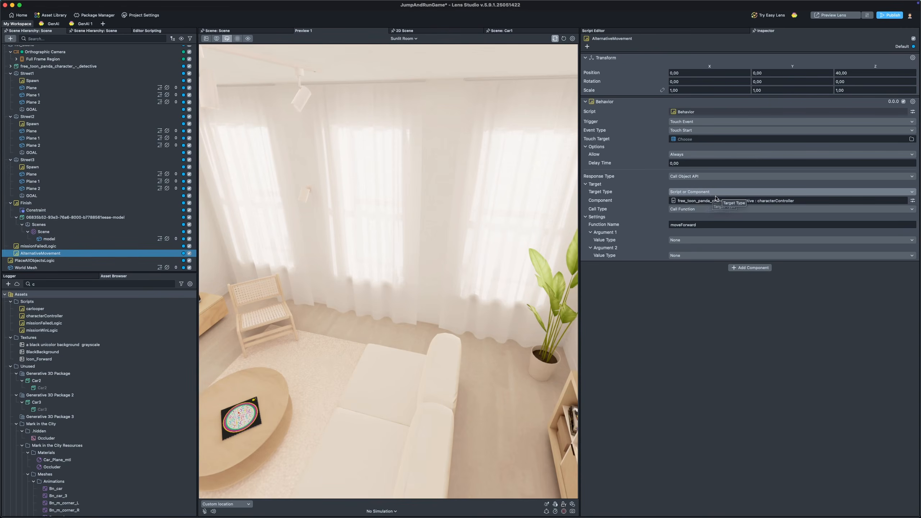
Step: Select the panda character and highlight the moveForward function in the characterController script
{"action": "scroll", "coordinate": [80, 84], "scroll_direction": "up", "scroll_amount": 2}
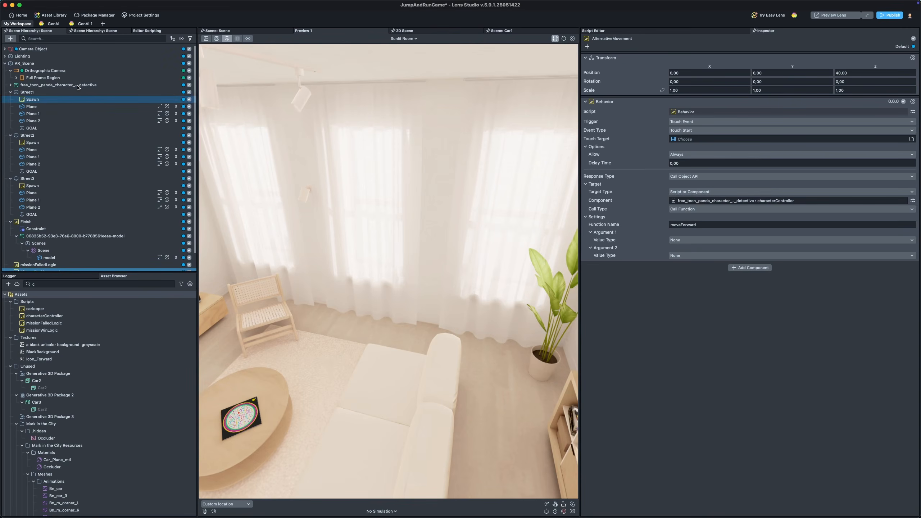
{"action": "left_click", "coordinate": [34, 85]}
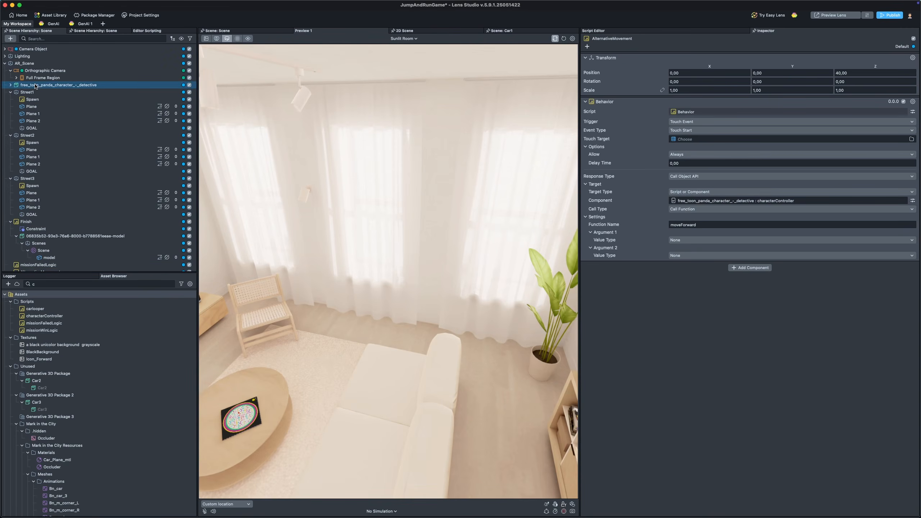
{"action": "left_click", "coordinate": [680, 200]}
{"action": "scroll", "coordinate": [72, 218], "scroll_direction": "down", "scroll_amount": 2}
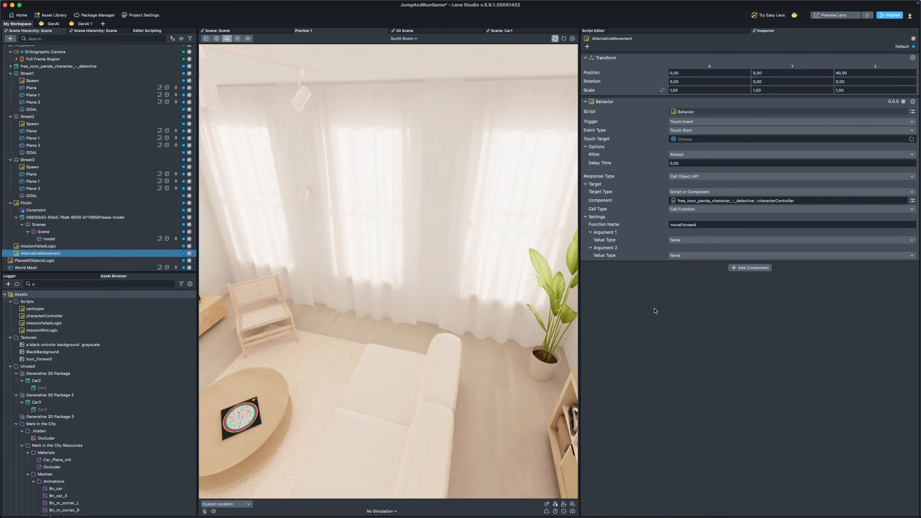
{"action": "left_click", "coordinate": [601, 31]}
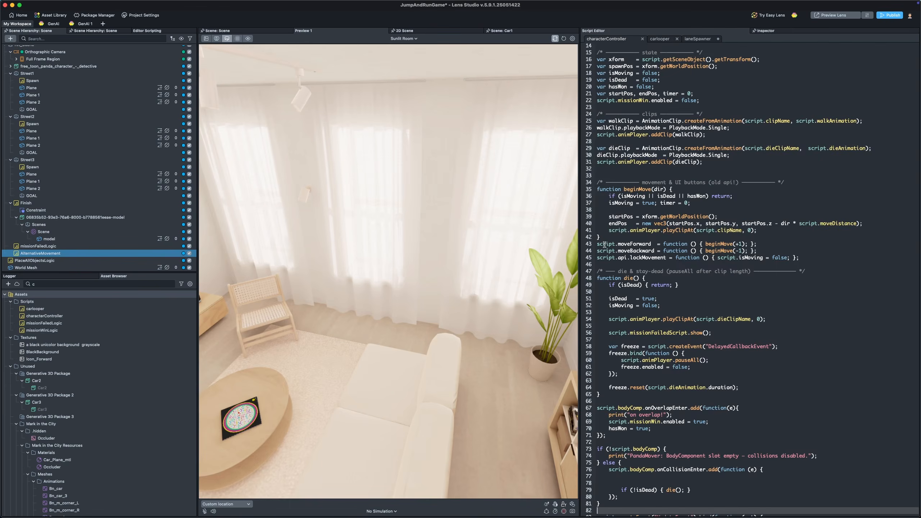
{"action": "left_click_drag", "start_coordinate": [597, 244], "coordinate": [769, 242]}
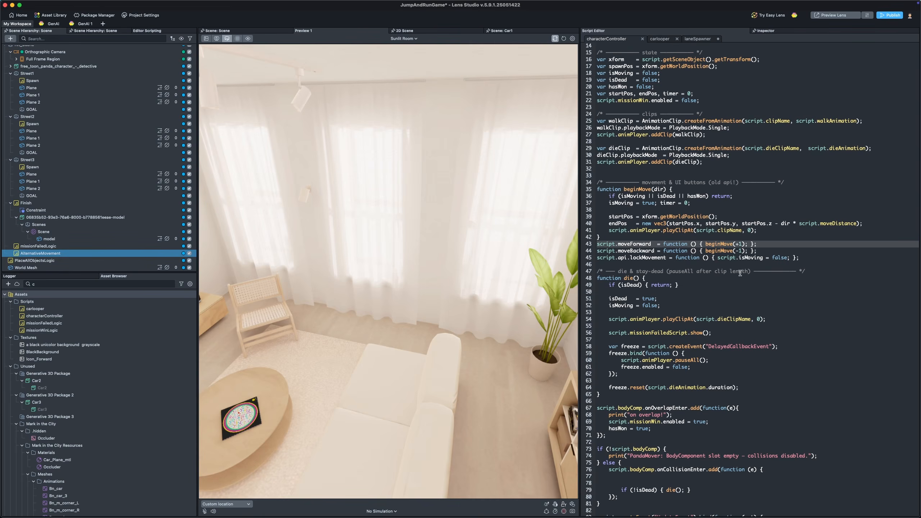
{"action": "scroll", "coordinate": [109, 127], "scroll_direction": "up", "scroll_amount": 2}
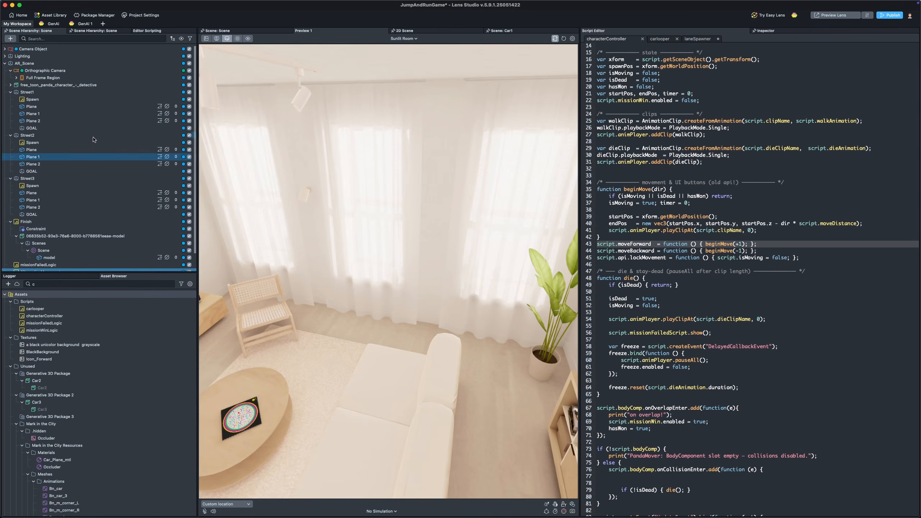
{"action": "left_click", "coordinate": [10, 71]}
{"action": "left_click", "coordinate": [9, 78]}
{"action": "left_click", "coordinate": [10, 77]}
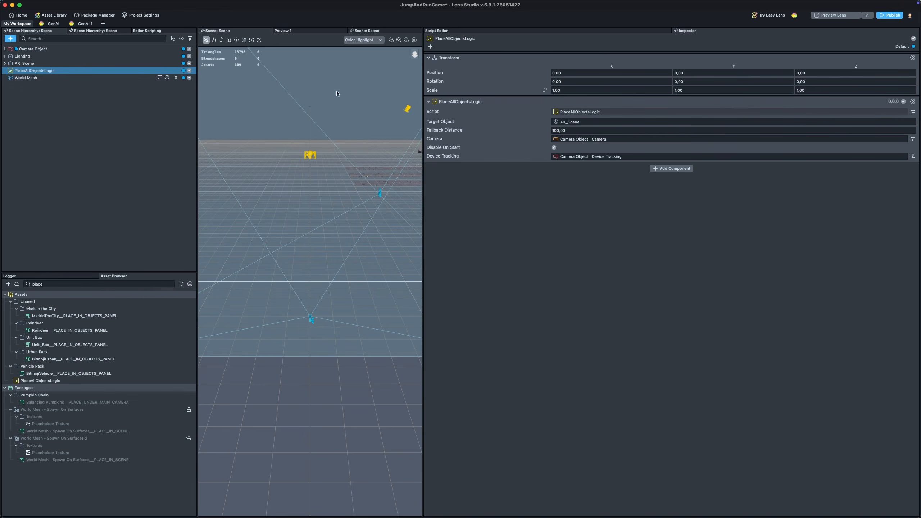
{"action": "left_click", "coordinate": [10, 38]}
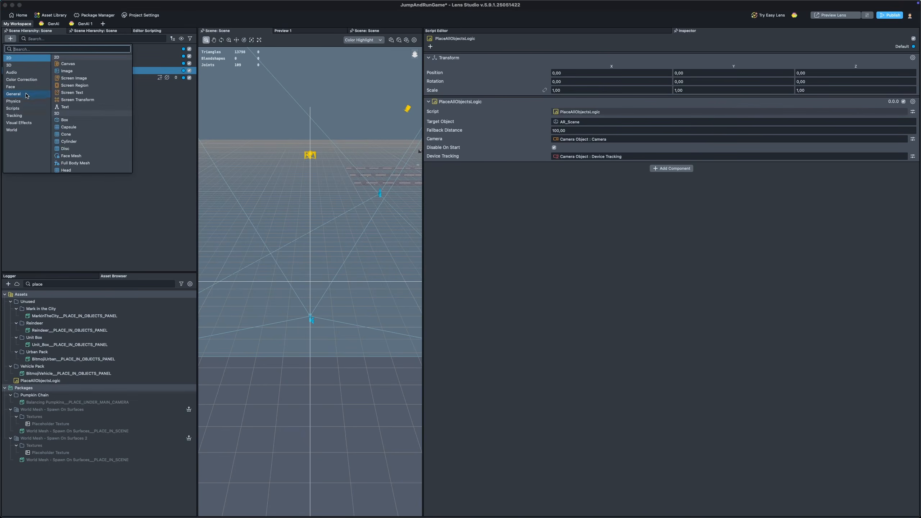
{"action": "left_click", "coordinate": [158, 116]}
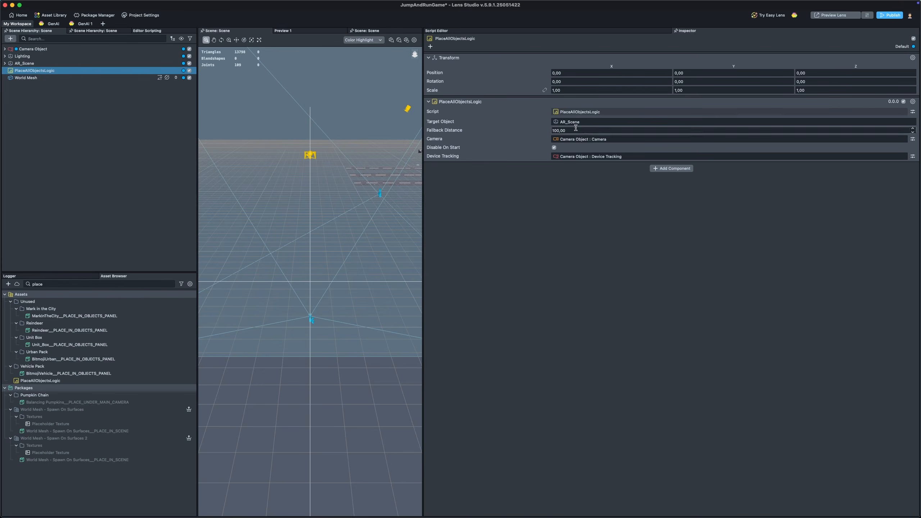
Step: Select All_Scene and examine its placement in the scene view, expanding and collapsing its children
{"action": "left_click", "coordinate": [29, 64]}
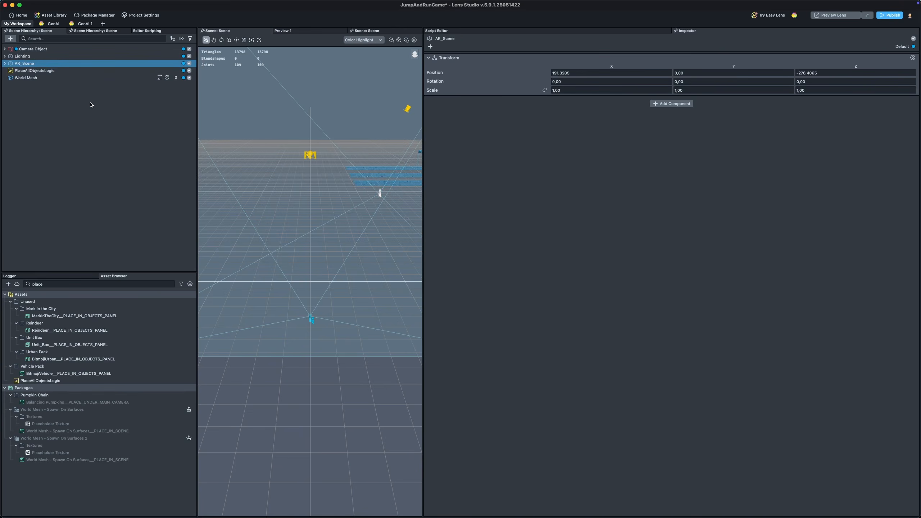
{"action": "right_click_drag", "start_coordinate": [350, 114], "coordinate": [225, 148]}
{"action": "scroll", "coordinate": [308, 166], "scroll_direction": "up", "scroll_amount": 3}
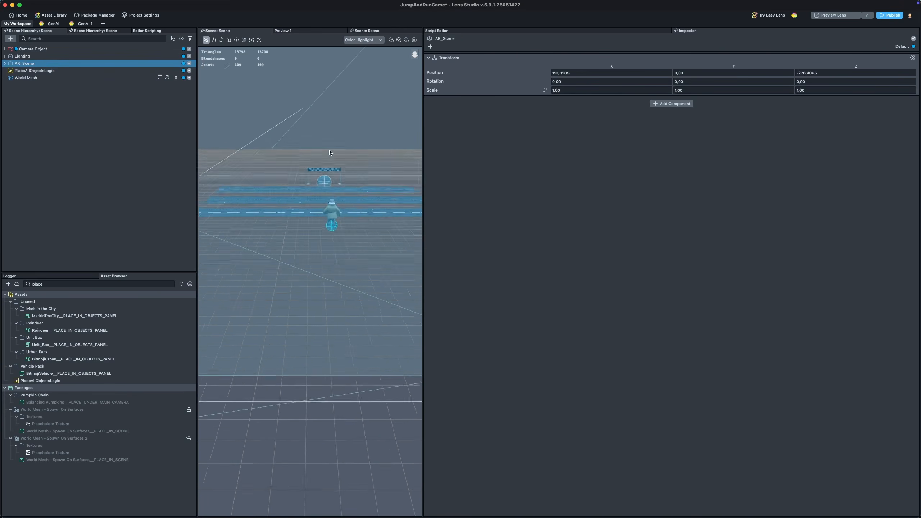
{"action": "right_click_drag", "start_coordinate": [314, 168], "coordinate": [317, 260]}
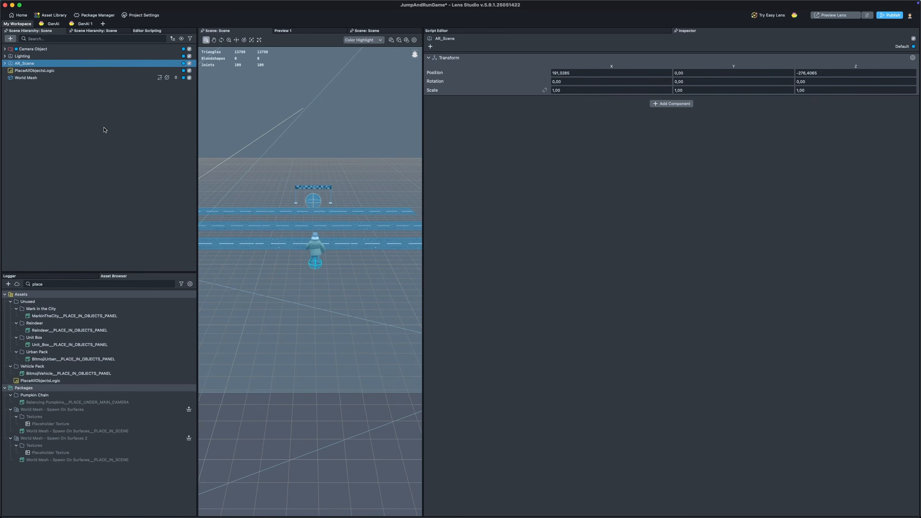
{"action": "left_click", "coordinate": [5, 63]}
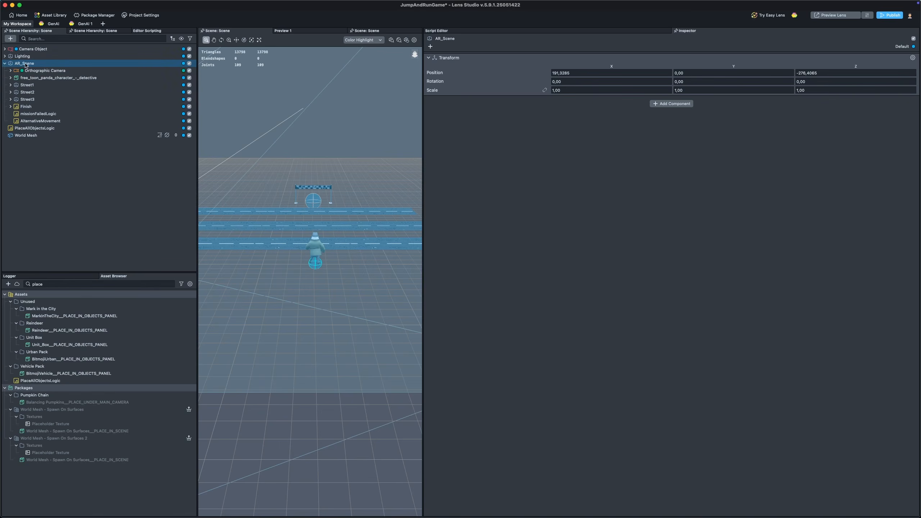
{"action": "left_click", "coordinate": [4, 63]}
Step: Open the PlaceAllObjectsLogic script and read through it, highlighting the line that disables the target object on start
{"action": "left_click", "coordinate": [35, 70]}
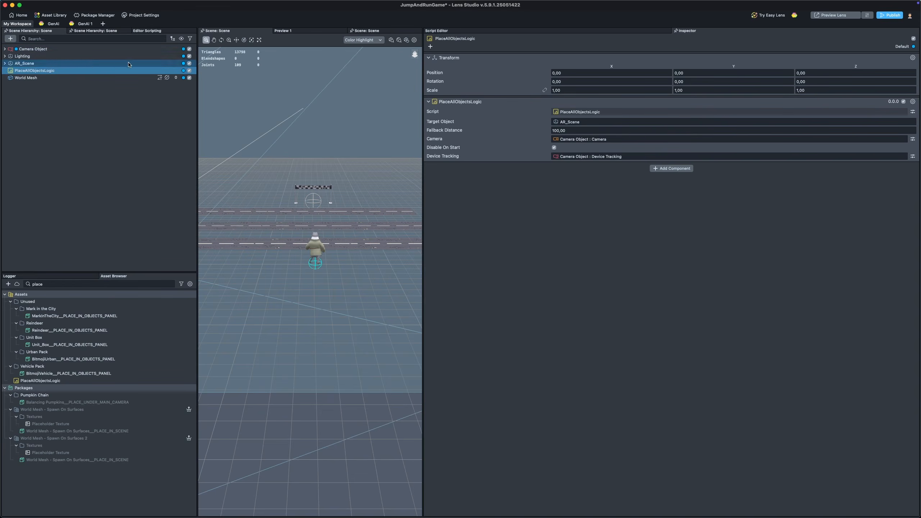
{"action": "left_click", "coordinate": [453, 34]}
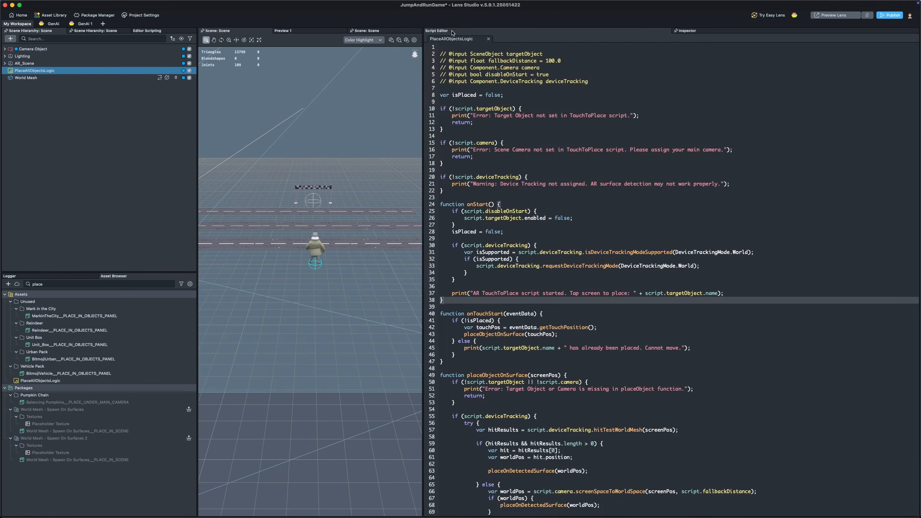
{"action": "scroll", "coordinate": [498, 206], "scroll_direction": "down", "scroll_amount": 8}
{"action": "scroll", "coordinate": [498, 206], "scroll_direction": "down", "scroll_amount": 2}
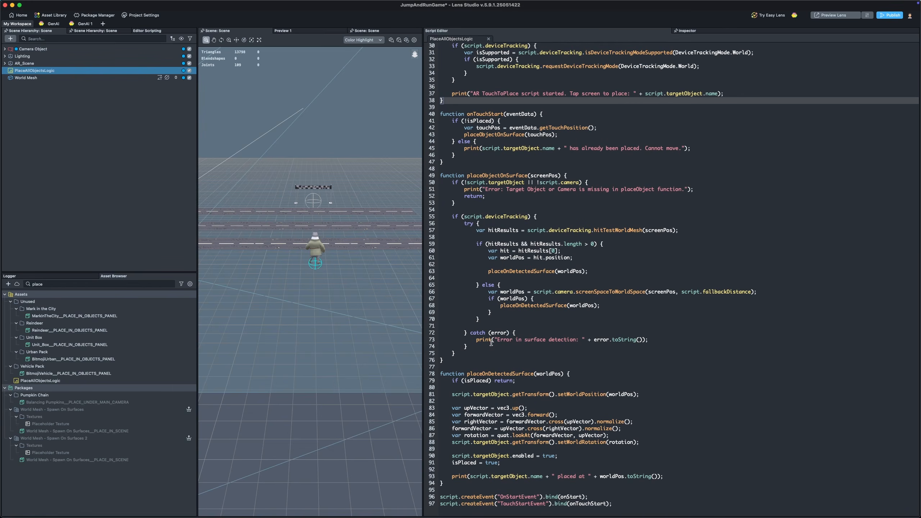
{"action": "scroll", "coordinate": [505, 185], "scroll_direction": "up", "scroll_amount": 4}
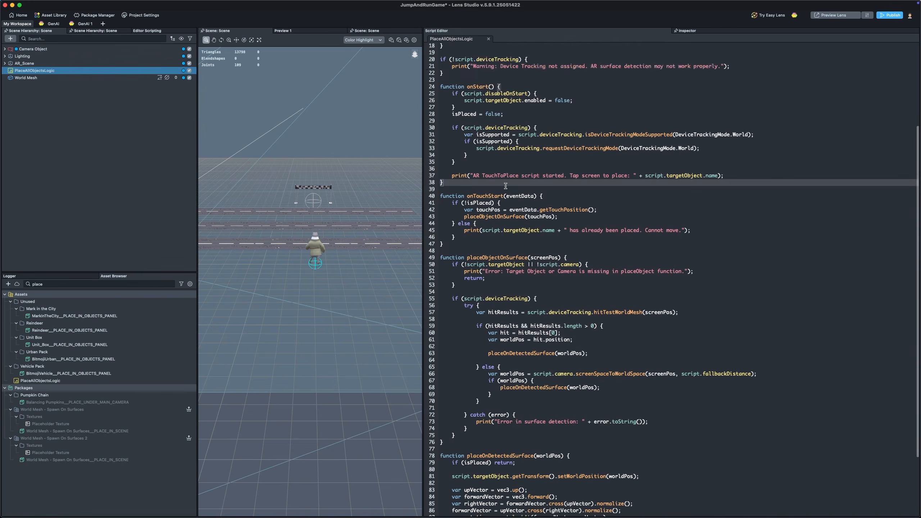
{"action": "scroll", "coordinate": [505, 186], "scroll_direction": "up", "scroll_amount": 3}
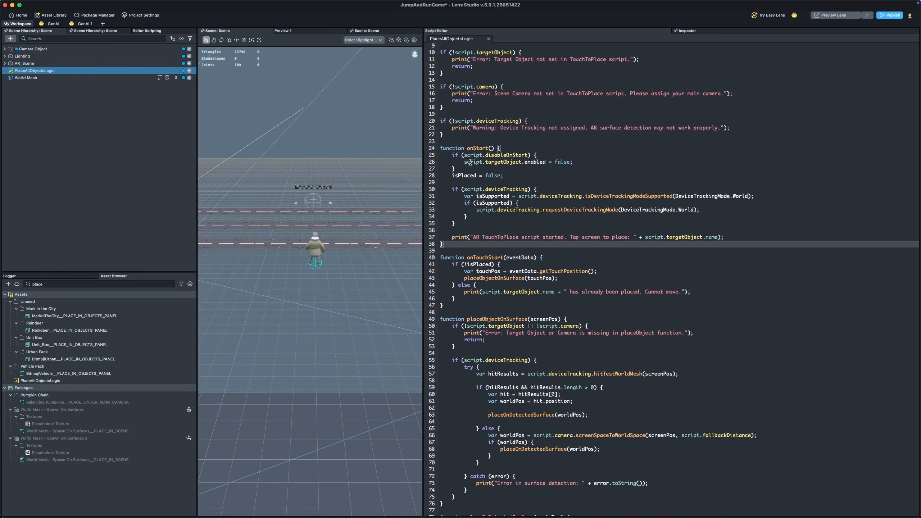
{"action": "left_click_drag", "start_coordinate": [470, 162], "coordinate": [605, 162]}
{"action": "scroll", "coordinate": [597, 164], "scroll_direction": "up", "scroll_amount": 3}
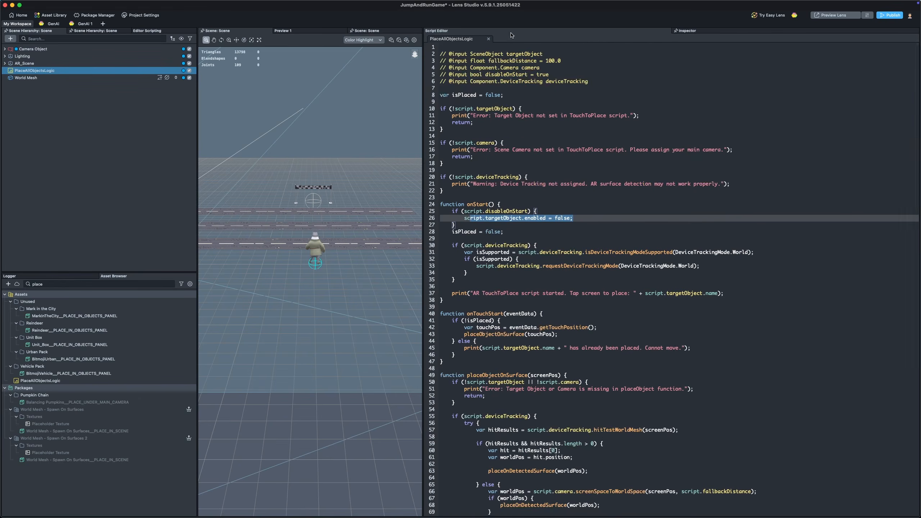
Step: Compare the PlaceAllObjectsLogic inputs with the Camera Object's camera and device tracking settings
{"action": "left_click", "coordinate": [684, 31]}
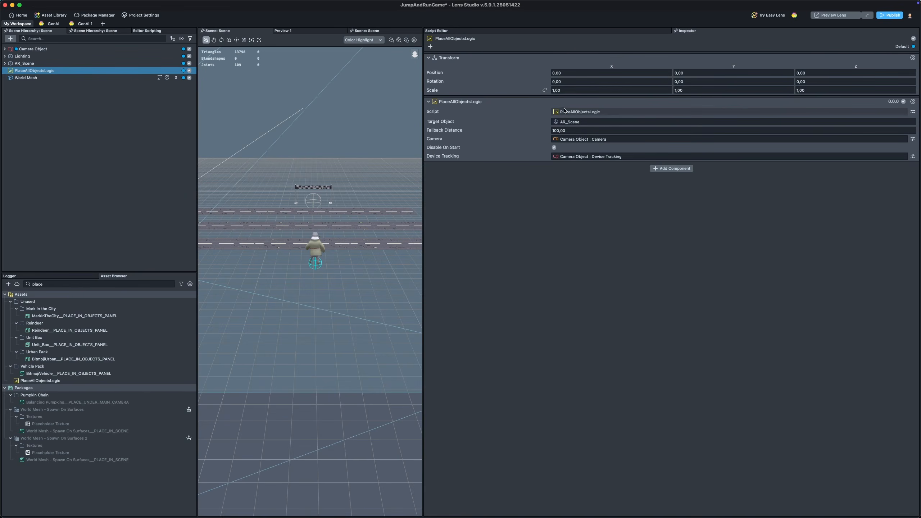
{"action": "left_click", "coordinate": [510, 32]}
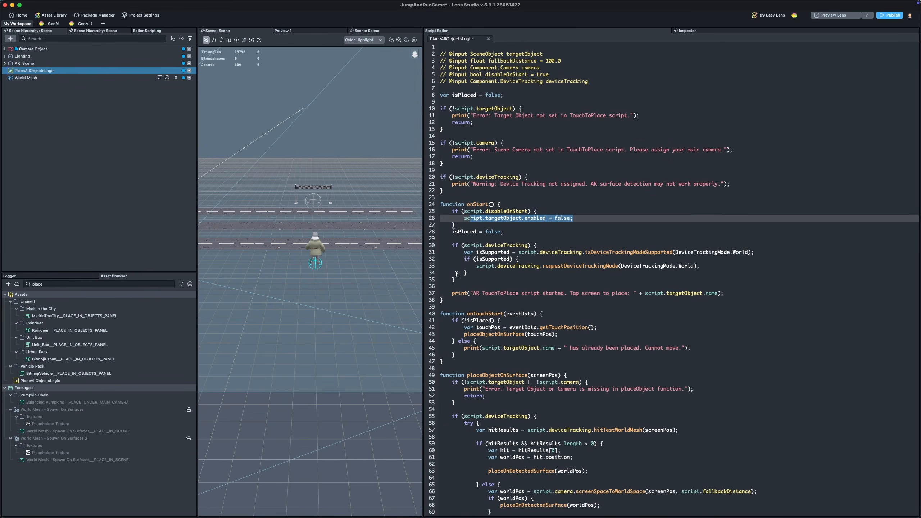
{"action": "left_click", "coordinate": [57, 51]}
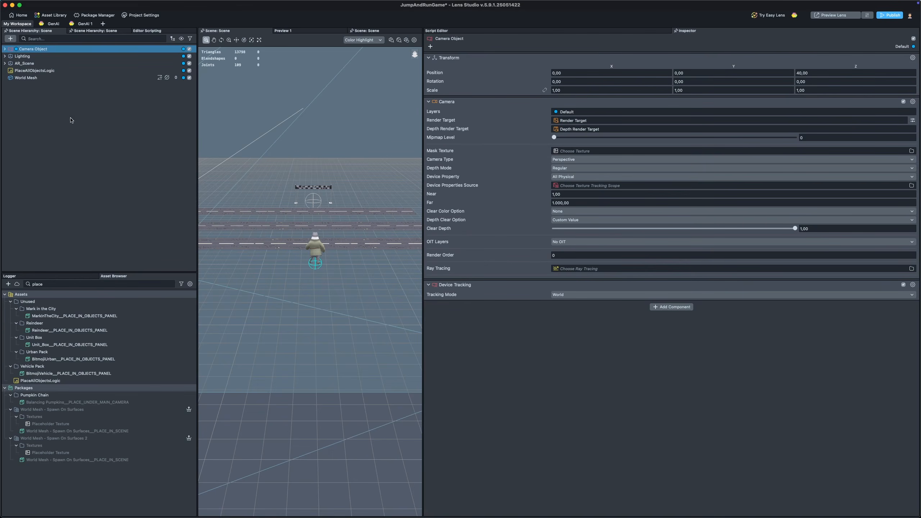
{"action": "left_click", "coordinate": [30, 70]}
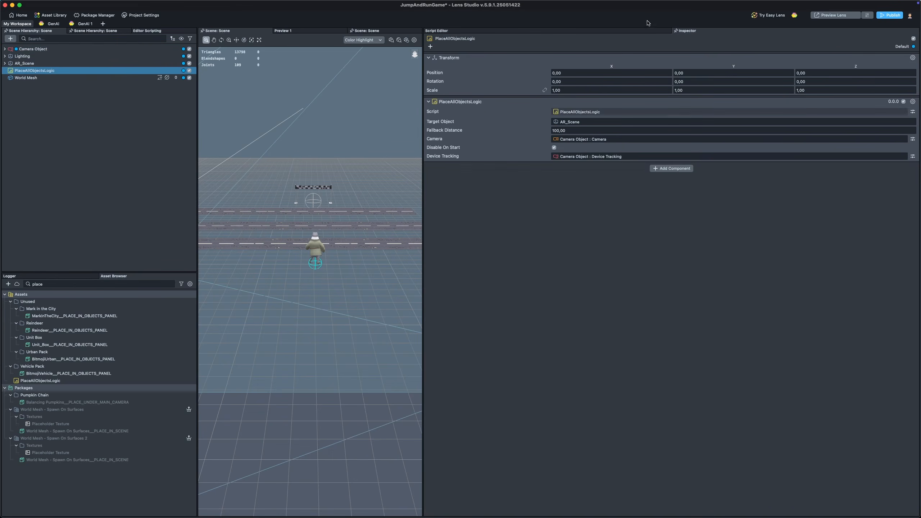
Step: Open the PlaceAllObjectsLogic script in the script editor and highlight the line binding onTouchStart to the TouchStartEvent
{"action": "left_click", "coordinate": [615, 31]}
{"action": "scroll", "coordinate": [518, 167], "scroll_direction": "down", "scroll_amount": 5}
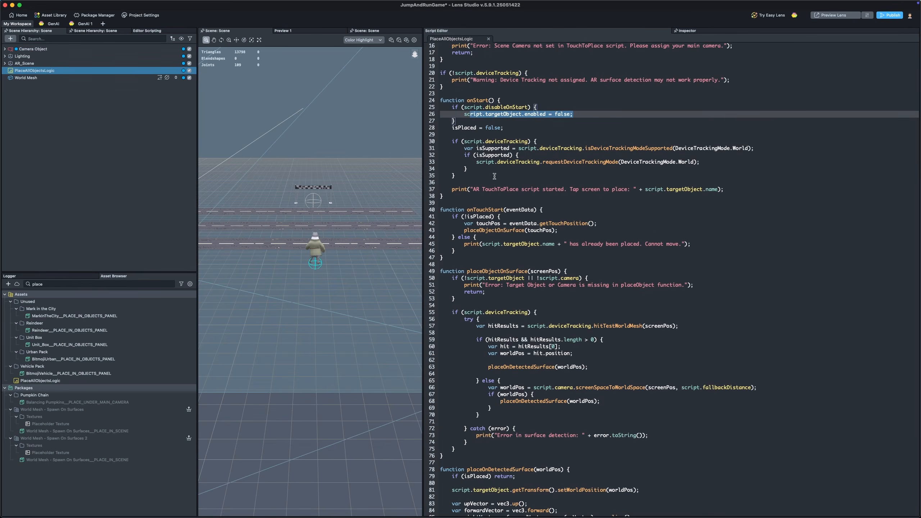
{"action": "scroll", "coordinate": [495, 174], "scroll_direction": "down", "scroll_amount": 5}
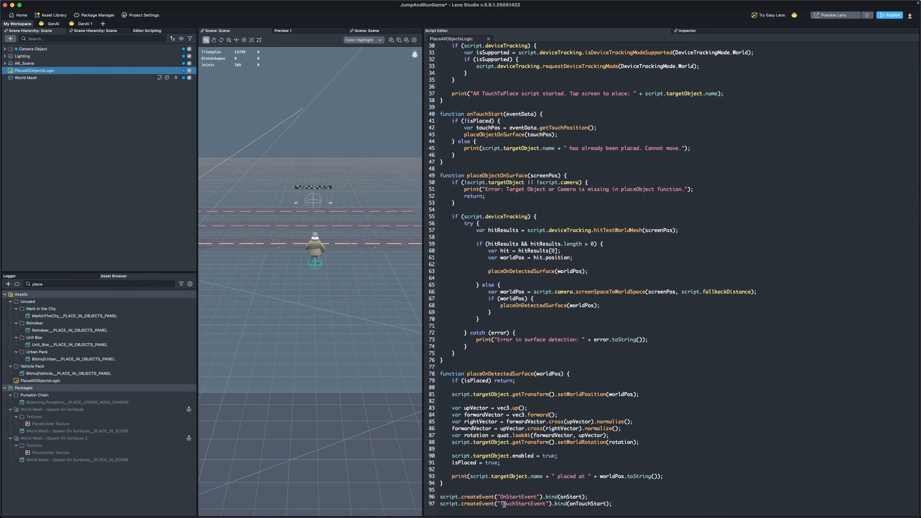
{"action": "left_click_drag", "start_coordinate": [504, 504], "coordinate": [548, 504]}
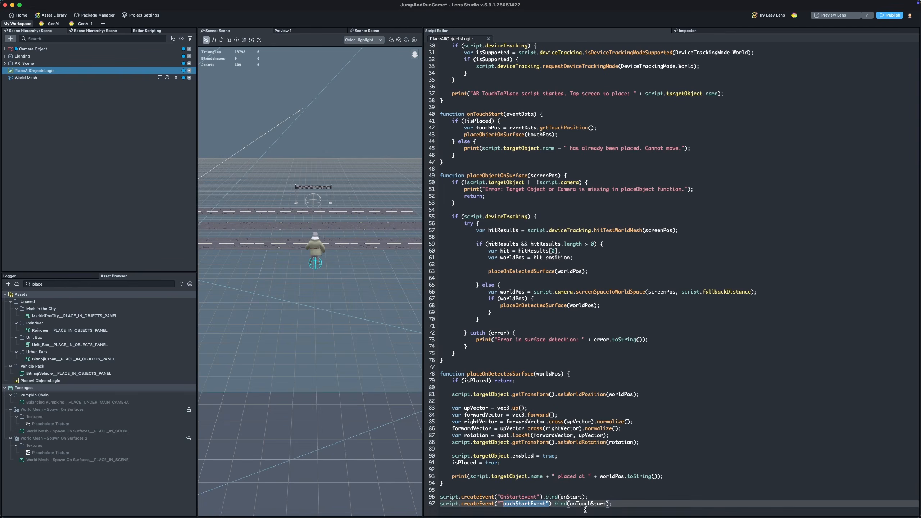
{"action": "scroll", "coordinate": [507, 341], "scroll_direction": "up", "scroll_amount": 5}
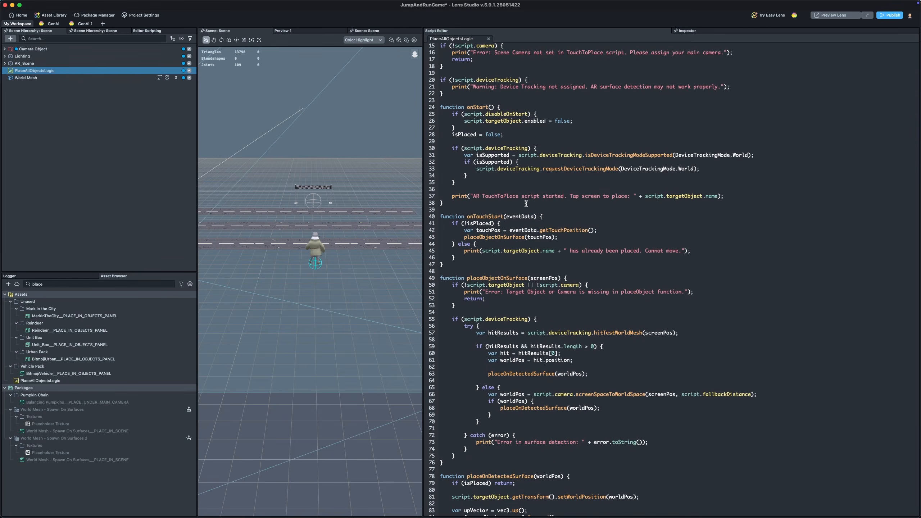
Step: Read the onTouchStart and placeObjectOnSurface functions, highlighting the touch position, world-mesh hit position, placement call and object-enabling lines
{"action": "left_click", "coordinate": [507, 220]}
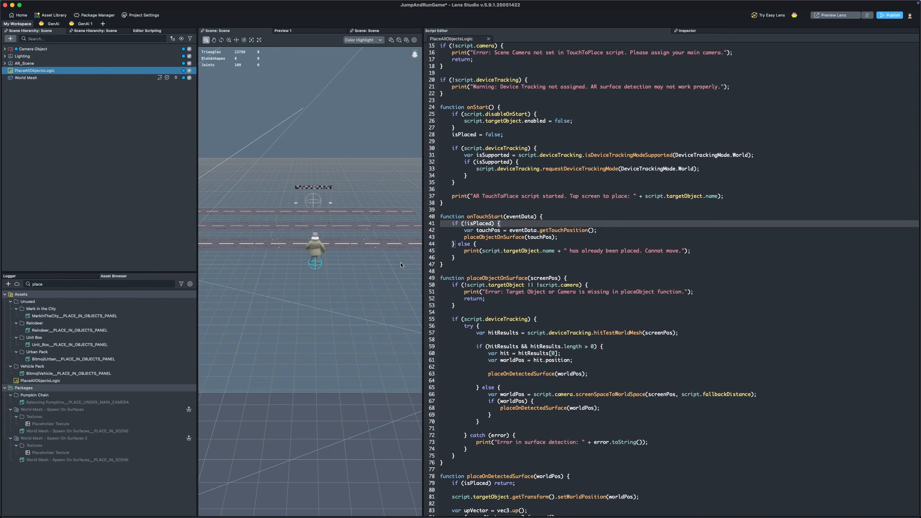
{"action": "scroll", "coordinate": [543, 192], "scroll_direction": "down", "scroll_amount": 5}
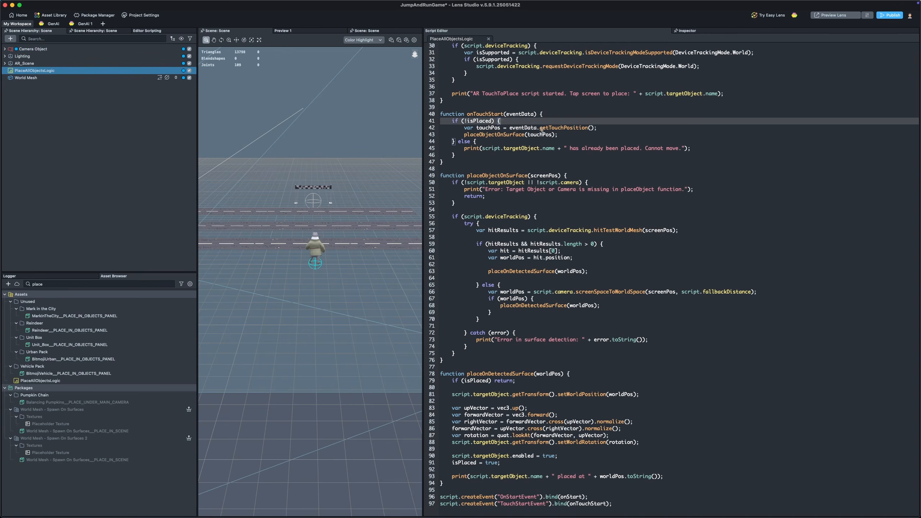
{"action": "left_click_drag", "start_coordinate": [540, 128], "coordinate": [600, 132]}
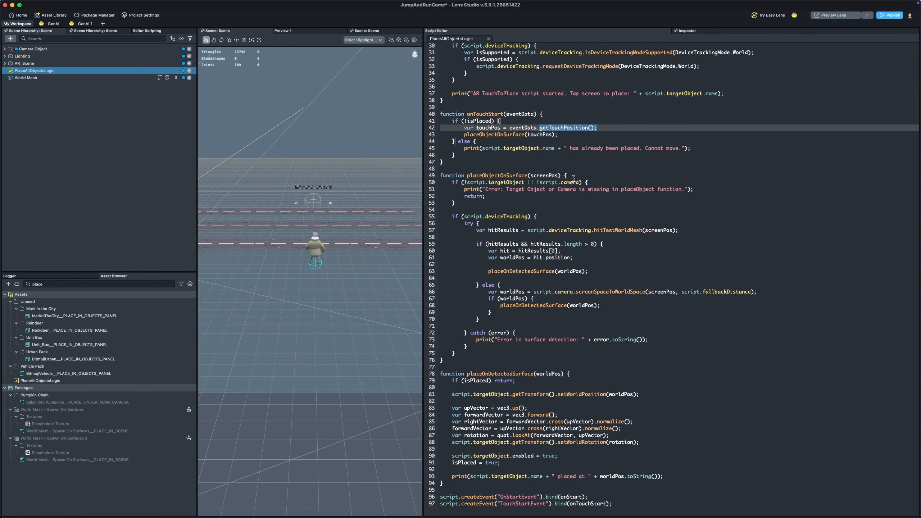
{"action": "left_click", "coordinate": [525, 208]}
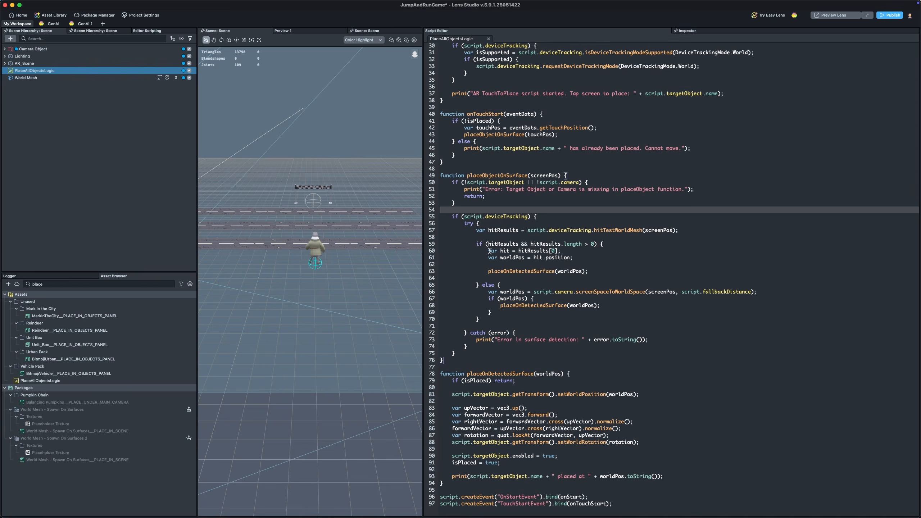
{"action": "left_click_drag", "start_coordinate": [479, 251], "coordinate": [583, 257]}
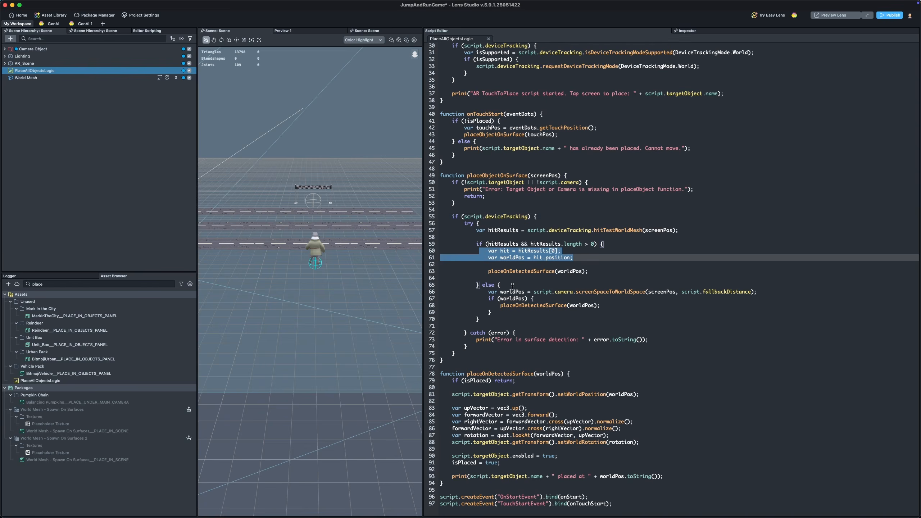
{"action": "double_click", "coordinate": [511, 270]}
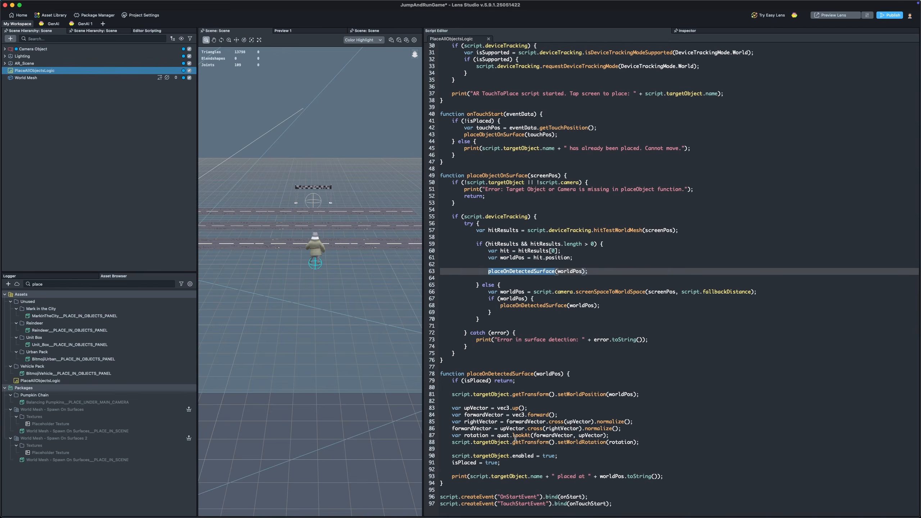
{"action": "left_click_drag", "start_coordinate": [450, 455], "coordinate": [563, 453]}
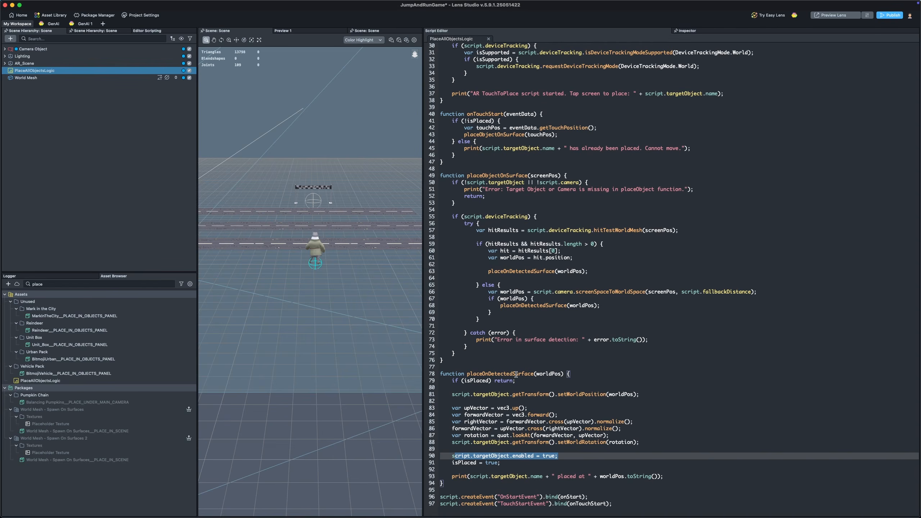
Step: Highlight the isPlaced variable declaration at the top of the script and scroll back through the placement logic
{"action": "scroll", "coordinate": [579, 291], "scroll_direction": "up", "scroll_amount": 10}
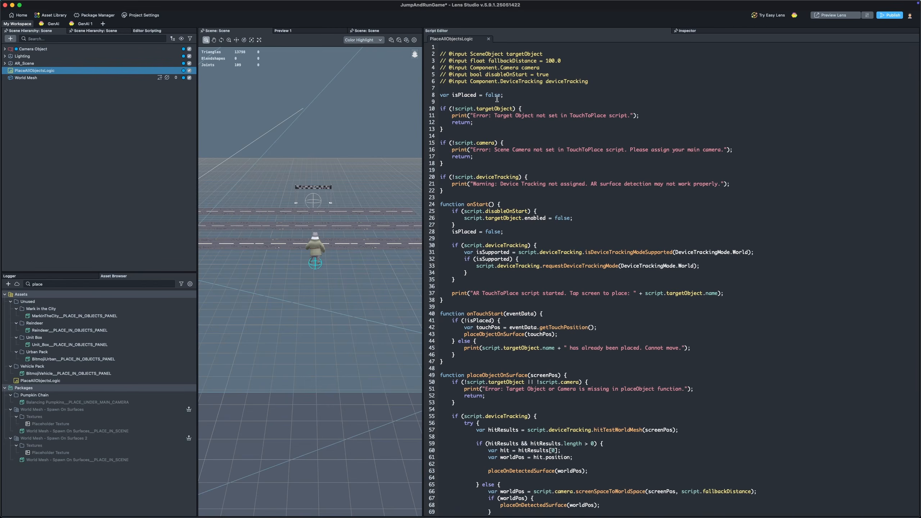
{"action": "left_click_drag", "start_coordinate": [519, 97], "coordinate": [418, 97]}
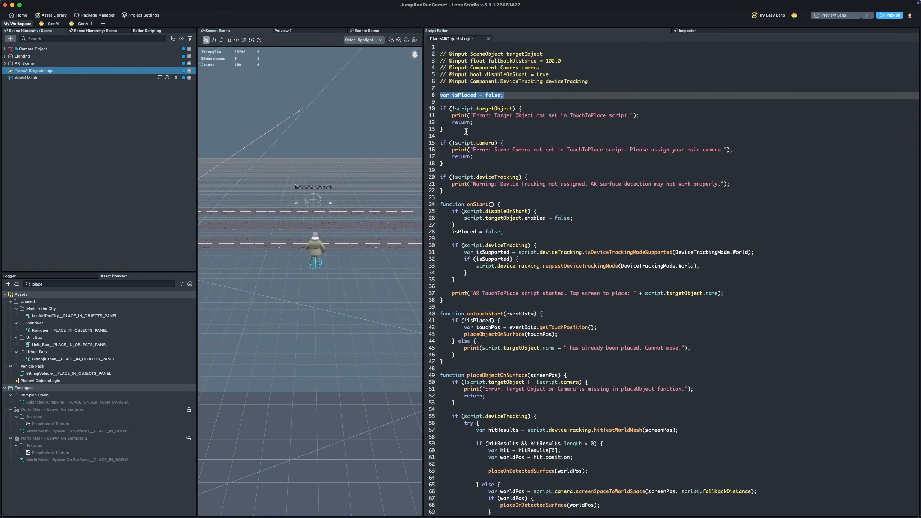
{"action": "scroll", "coordinate": [496, 228], "scroll_direction": "down", "scroll_amount": 3}
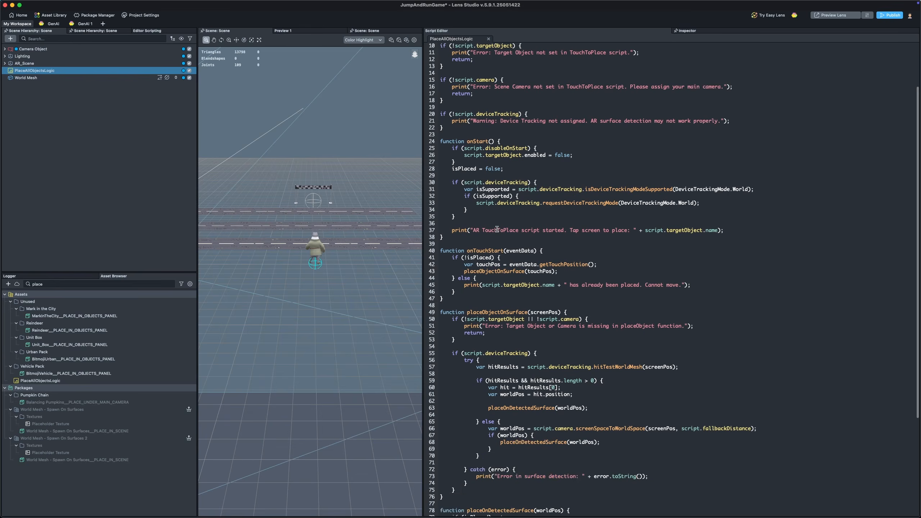
{"action": "scroll", "coordinate": [496, 228], "scroll_direction": "down", "scroll_amount": 7}
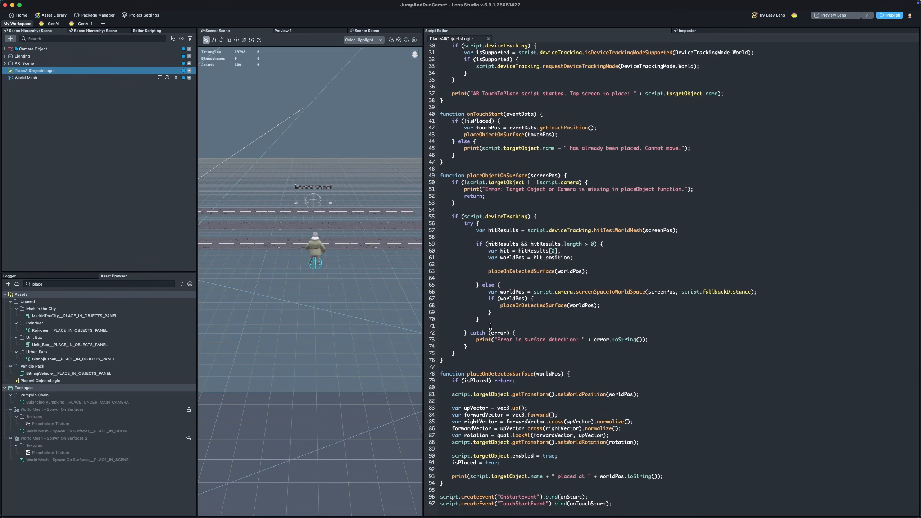
{"action": "scroll", "coordinate": [539, 389], "scroll_direction": "up", "scroll_amount": 10}
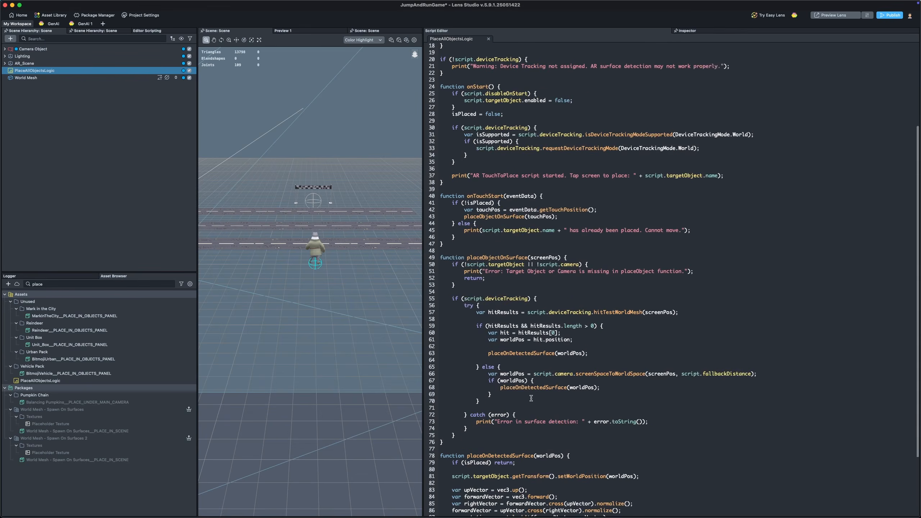